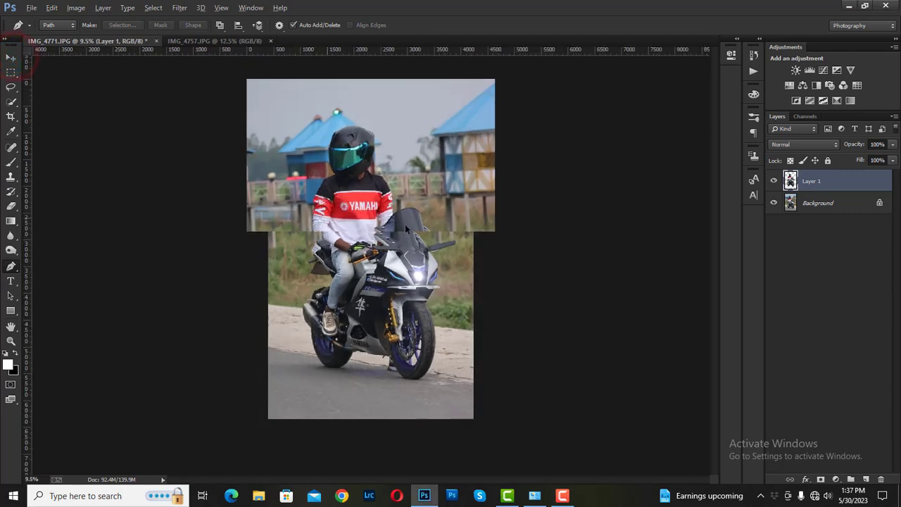
# - Load Layer 1's rider outline as a selection, unlock Background into Layer 0, and hide Layer 1
pyautogui.click(773, 203)
pyautogui.click(773, 203)
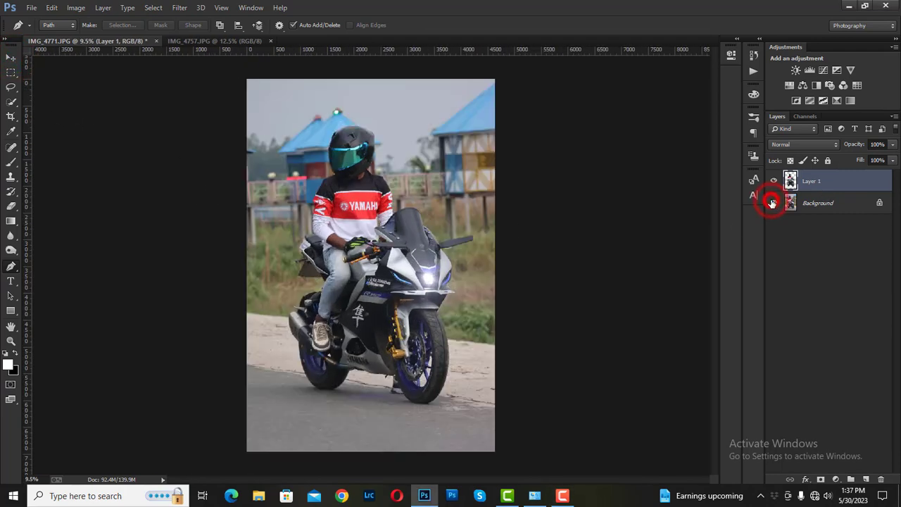
pyautogui.click(772, 203)
pyautogui.click(771, 202)
pyautogui.click(772, 203)
pyautogui.click(772, 202)
pyautogui.keyDown('ctrl'); pyautogui.click(790, 181); pyautogui.keyUp('ctrl')
pyautogui.click(880, 204)
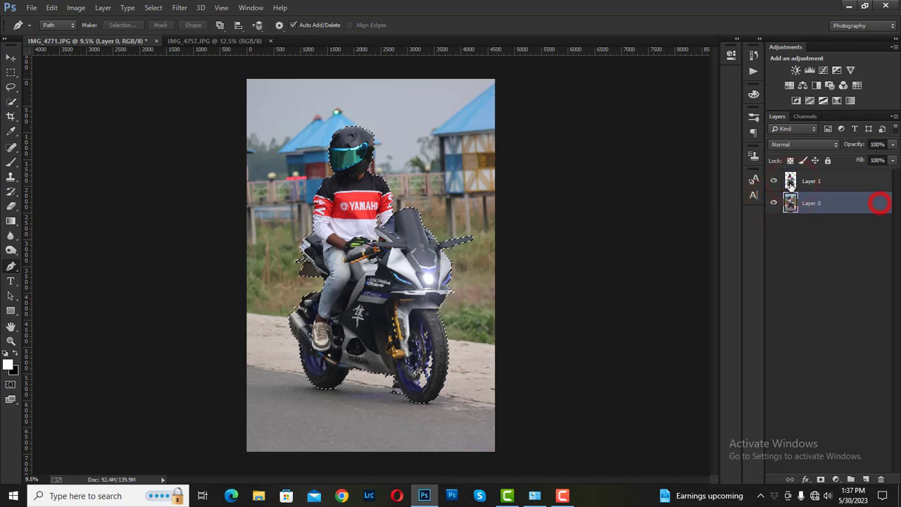
pyautogui.click(774, 181)
# - Expand the rider selection by 24 pixels
pyautogui.click(11, 104)
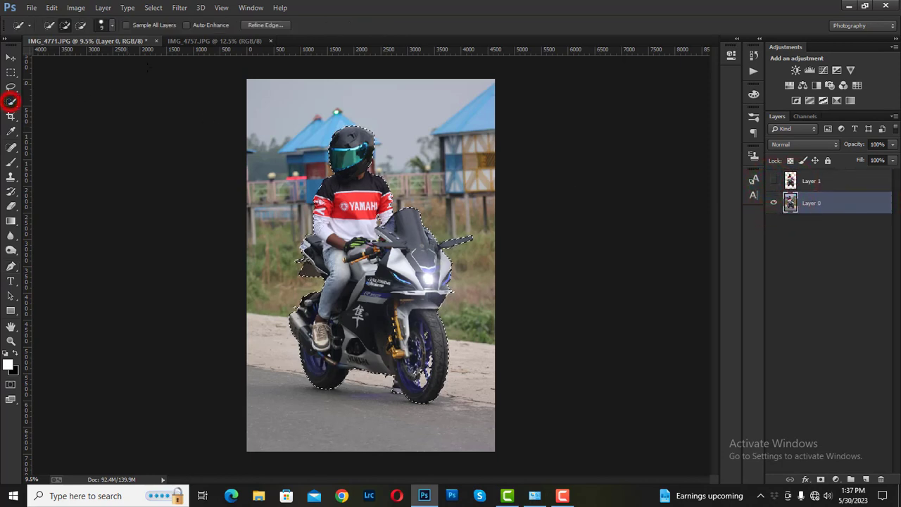
pyautogui.click(154, 8)
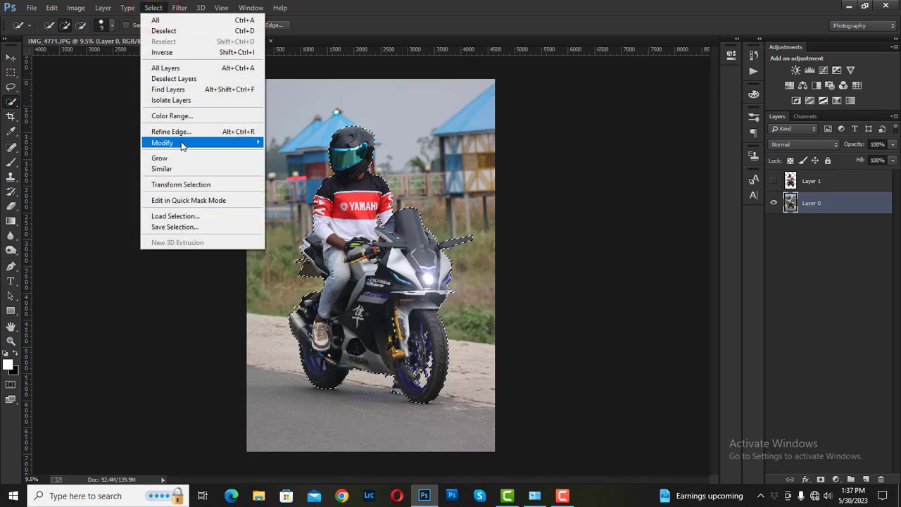
pyautogui.moveTo(164, 143)
pyautogui.click(290, 174)
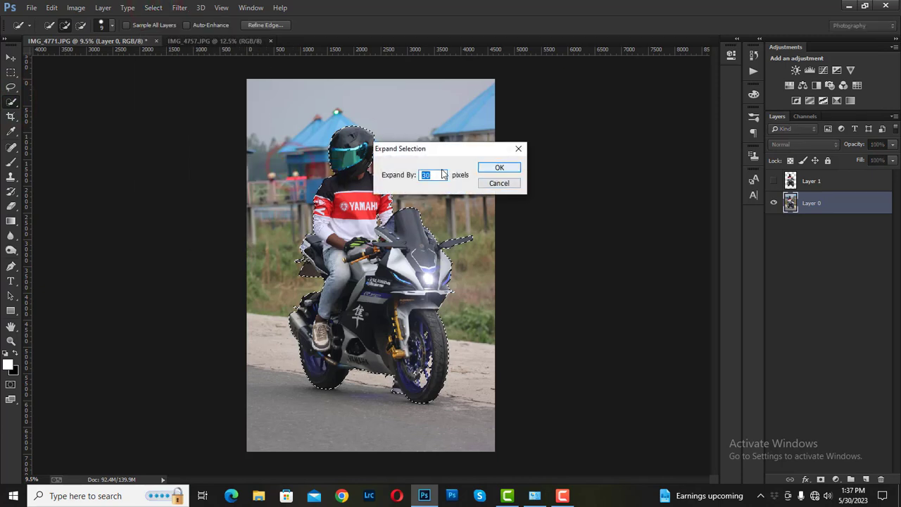
pyautogui.write('24')
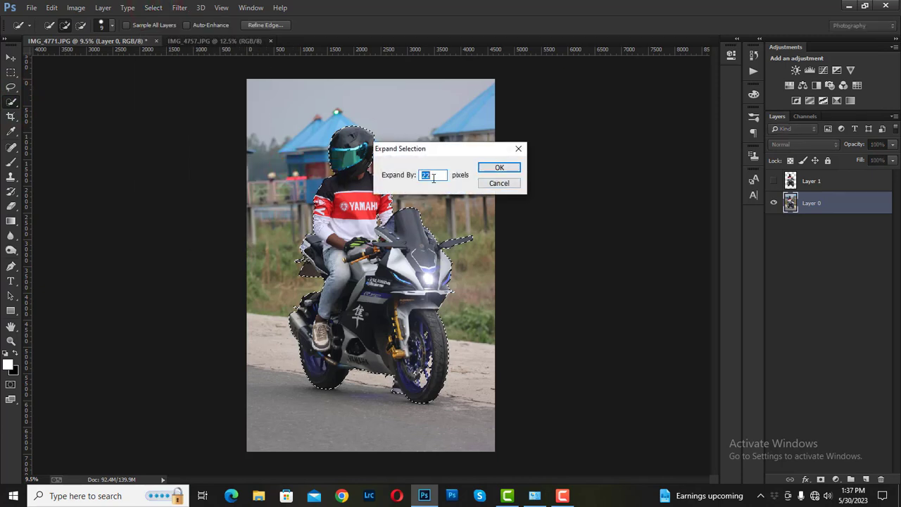
pyautogui.click(499, 167)
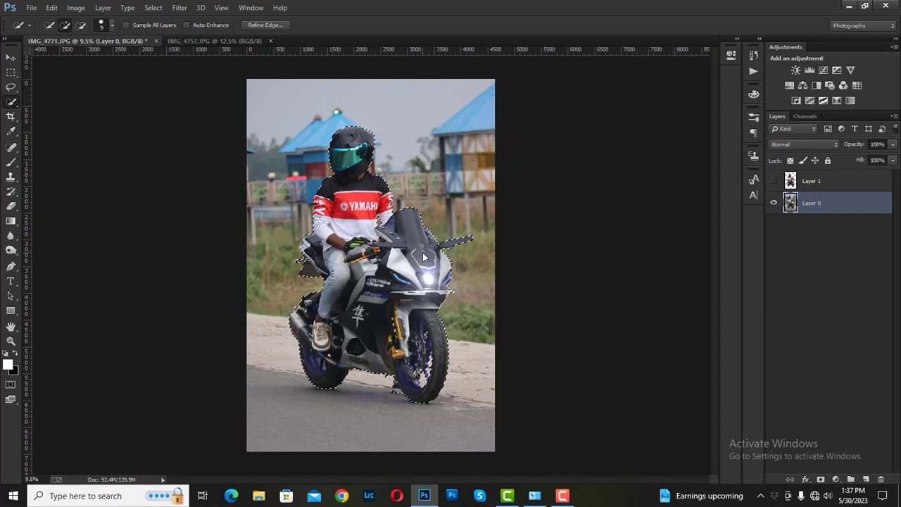
# - Content-aware fill the expanded selection to erase the rider and bike, then deselect
pyautogui.rightClick(362, 205)
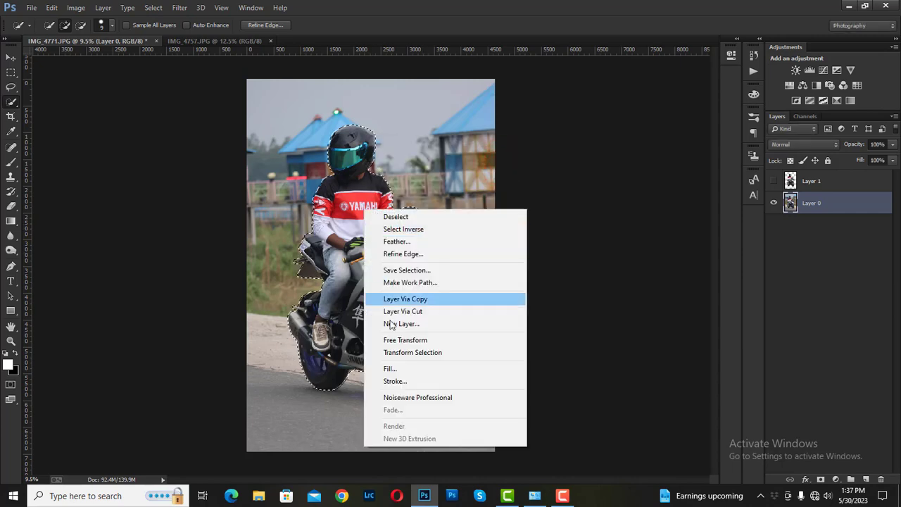
pyautogui.click(416, 368)
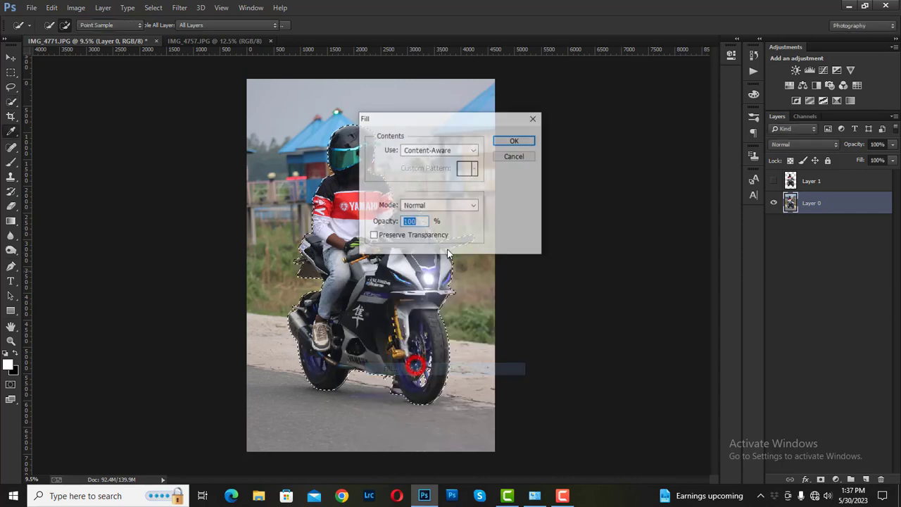
pyautogui.click(499, 141)
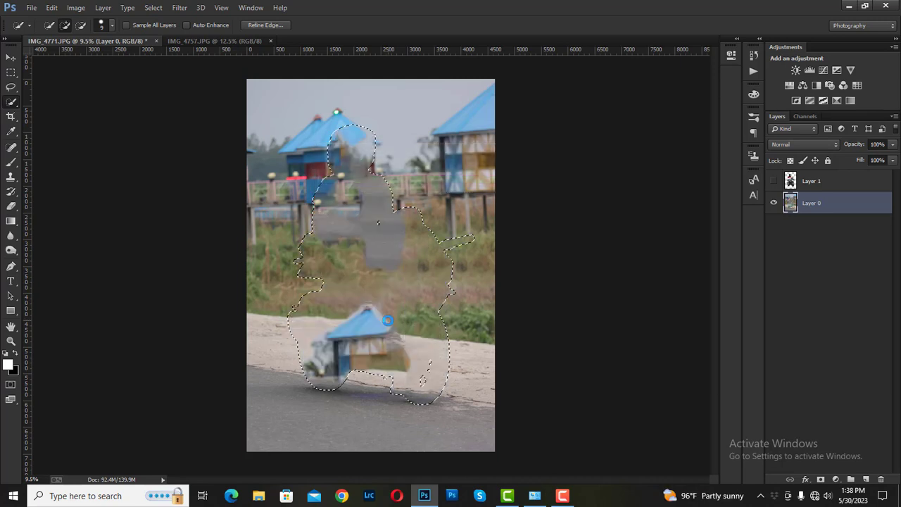
pyautogui.hotkey('ctrl', 'd')
# - Make the rider layer Layer 1 visible again over the filled background
pyautogui.scroll(-2, 388, 319)
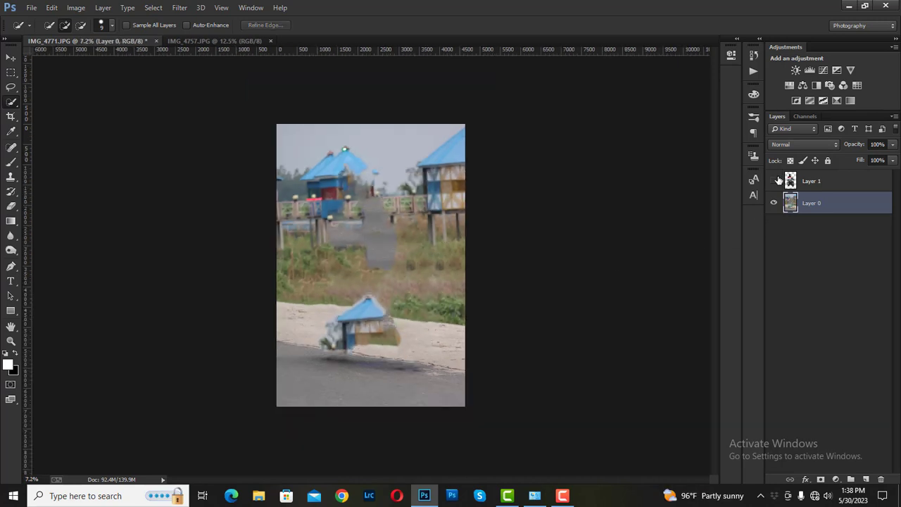
pyautogui.click(774, 180)
pyautogui.click(773, 181)
pyautogui.click(773, 181)
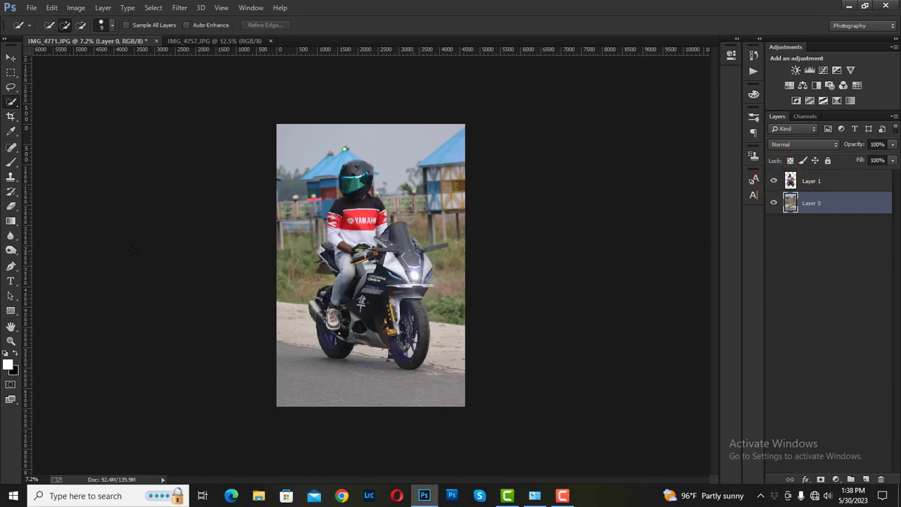
# - With a 248 px History Brush, restore the exhaust tip under the fairing
pyautogui.click(12, 192)
pyautogui.scroll(5, 352, 366)
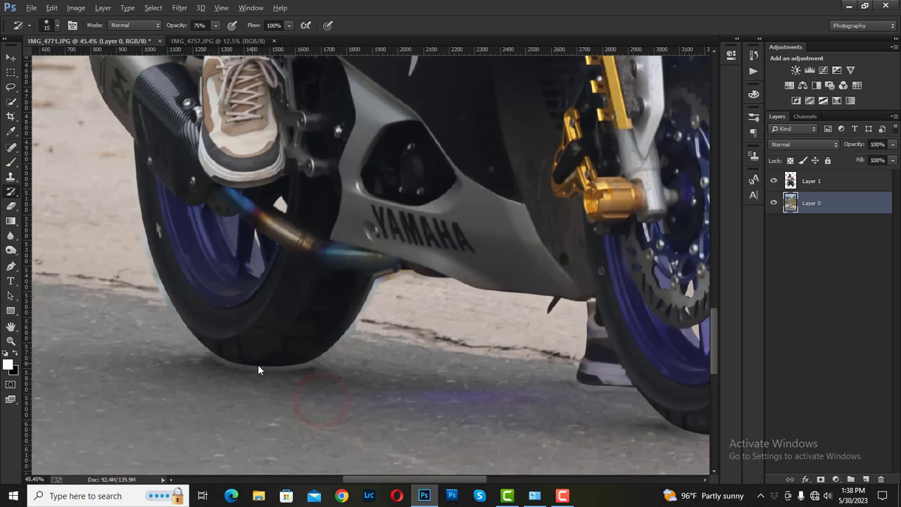
pyautogui.keyDown('alt'); pyautogui.rightClick(281, 370); pyautogui.keyUp('alt')
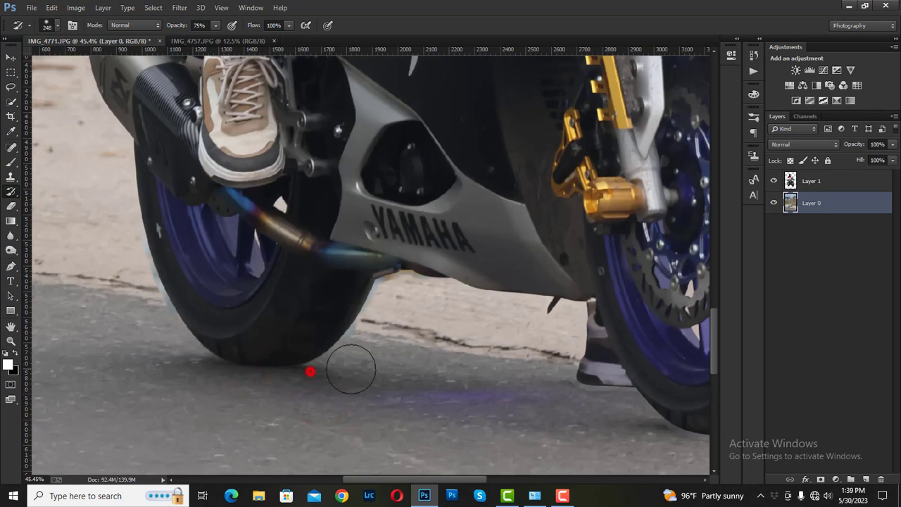
pyautogui.click(398, 276)
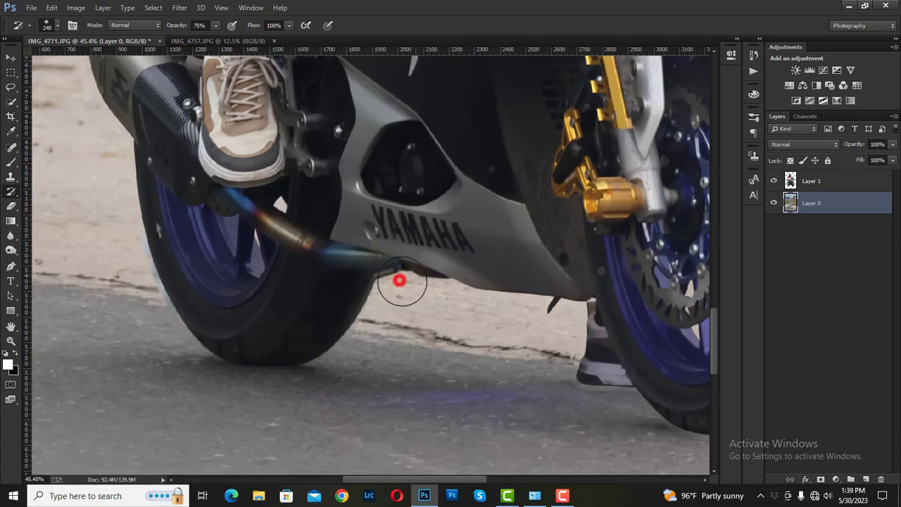
pyautogui.scroll(-3, 422, 382)
pyautogui.scroll(1, 398, 378)
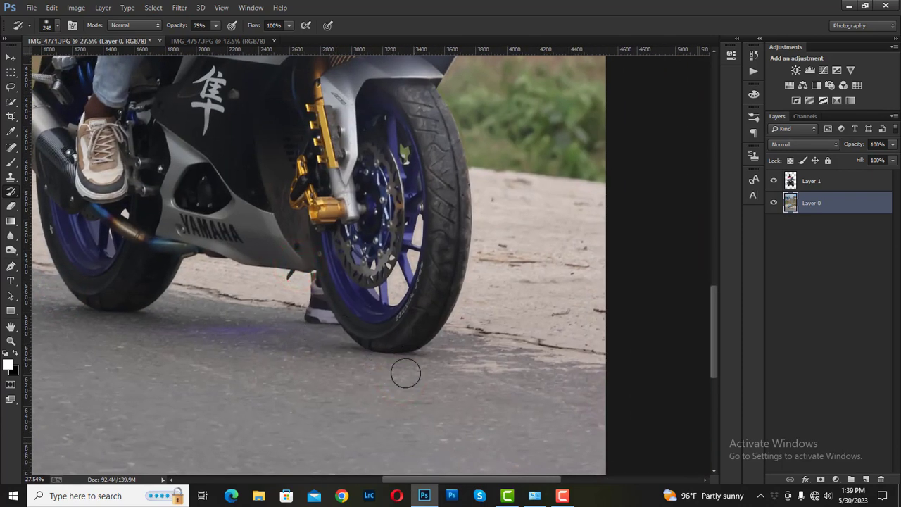
# - Restore the front tyre's lower edge and touch up the area near the exhaust
pyautogui.moveTo(344, 273); pyautogui.dragTo(354, 304)
pyautogui.click(458, 354)
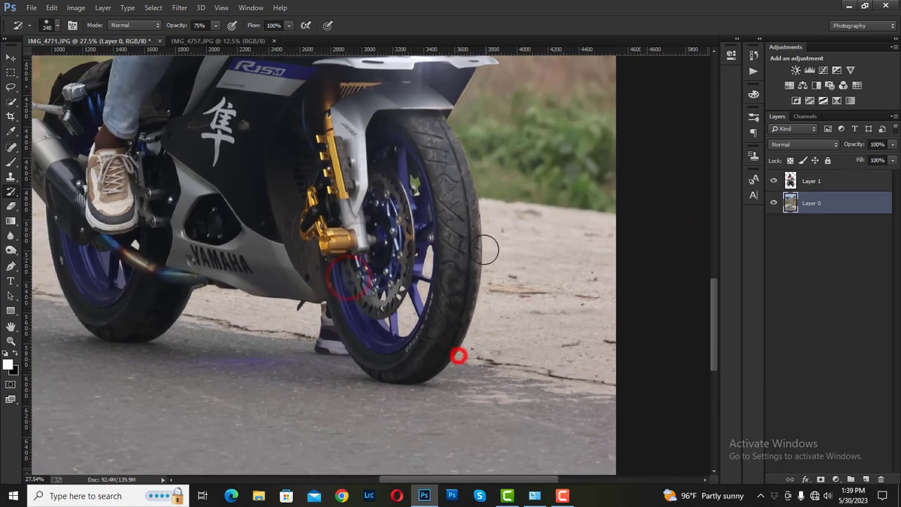
pyautogui.scroll(-1, 313, 241)
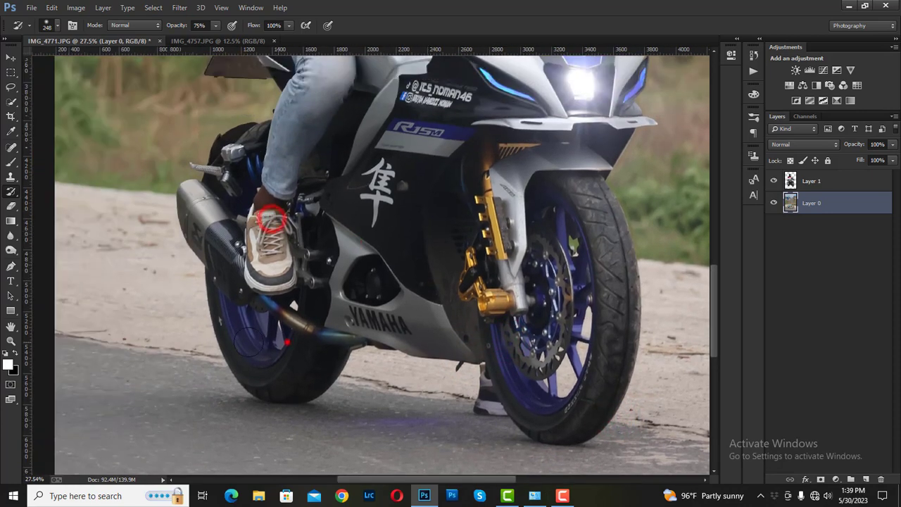
pyautogui.click(288, 337)
pyautogui.scroll(-3, 322, 311)
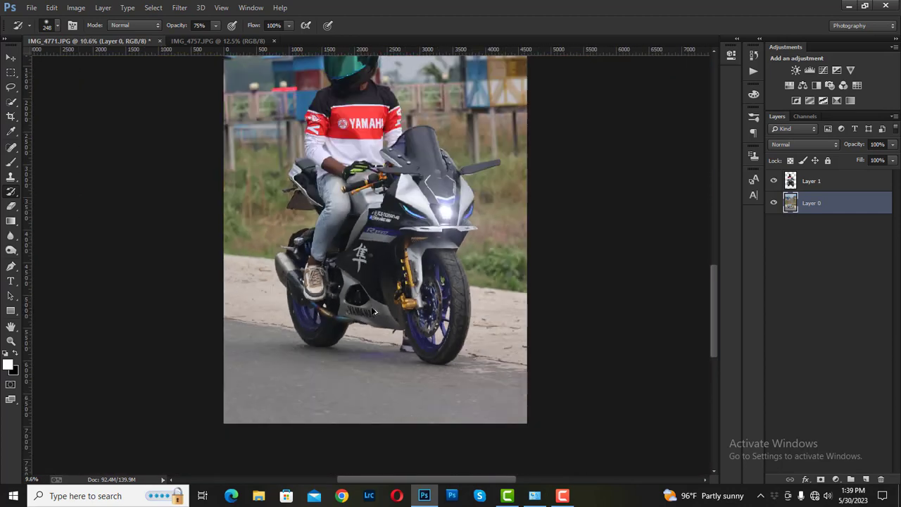
pyautogui.scroll(-1, 322, 311)
pyautogui.scroll(1, 322, 312)
# - With Layer 0 selected, crop outward to extend the canvas upward, left and right
pyautogui.click(835, 182)
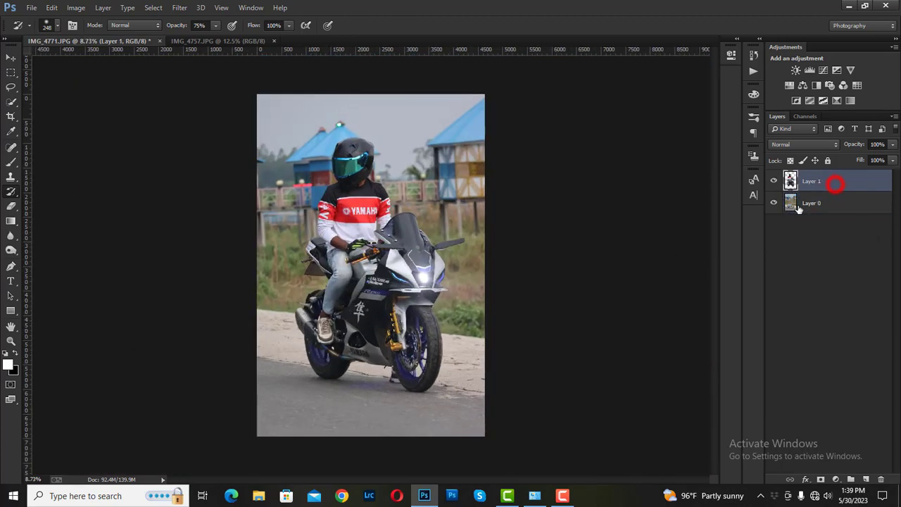
pyautogui.click(790, 203)
pyautogui.click(10, 116)
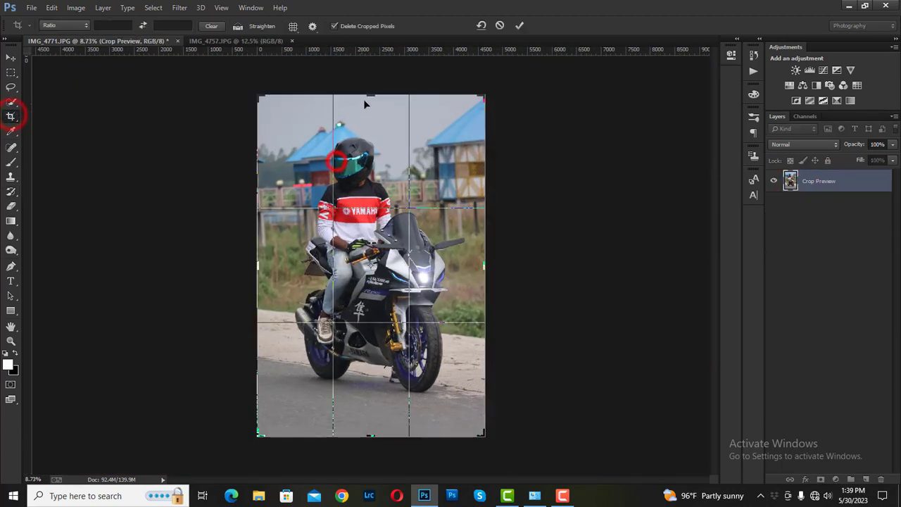
pyautogui.moveTo(370, 94); pyautogui.dragTo(370, 85)
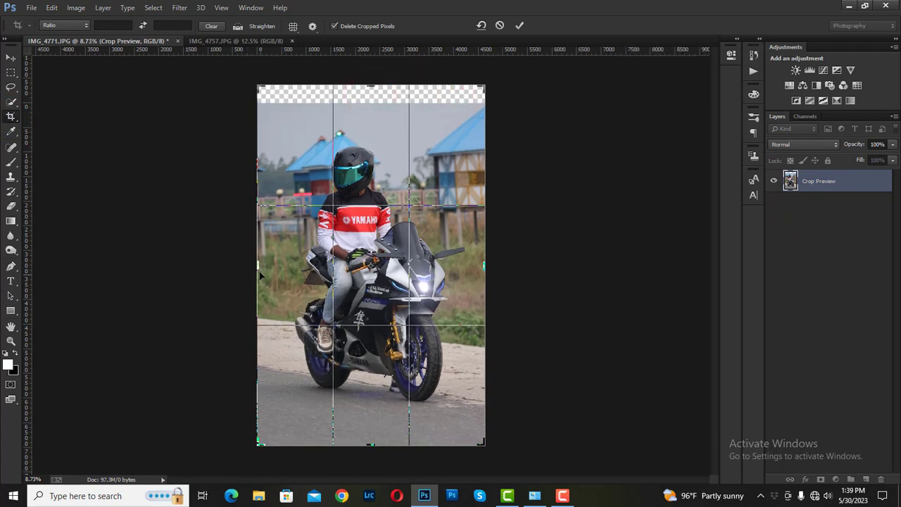
pyautogui.moveTo(257, 265); pyautogui.dragTo(249, 264)
pyautogui.moveTo(484, 266); pyautogui.dragTo(490, 267)
pyautogui.moveTo(371, 85); pyautogui.dragTo(370, 78)
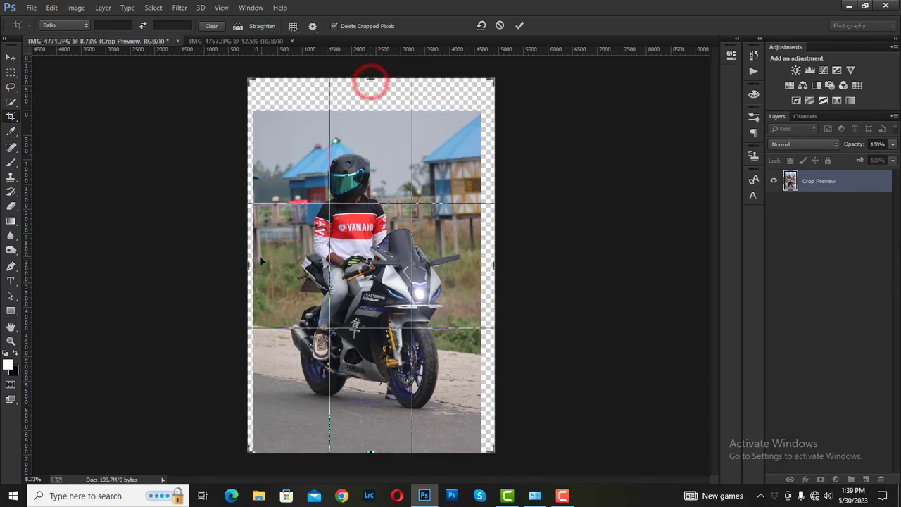
pyautogui.moveTo(249, 264); pyautogui.dragTo(241, 264)
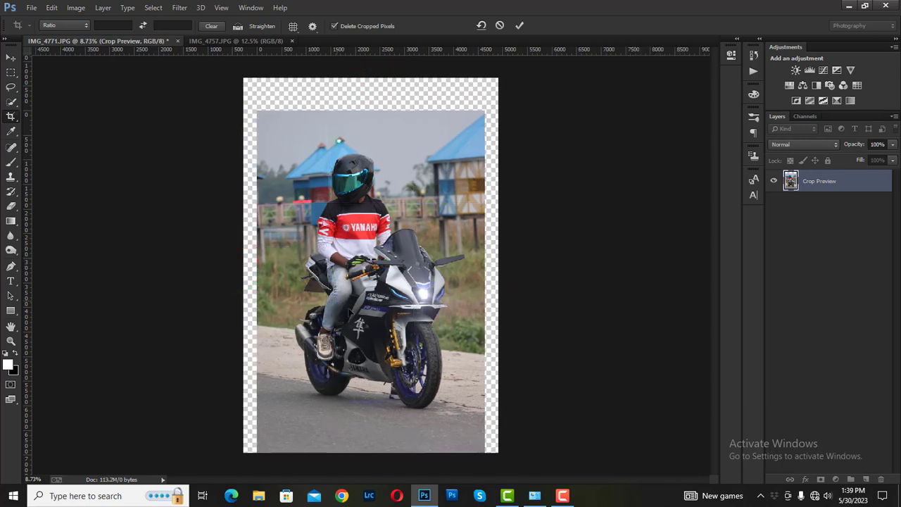
pyautogui.press('Return')
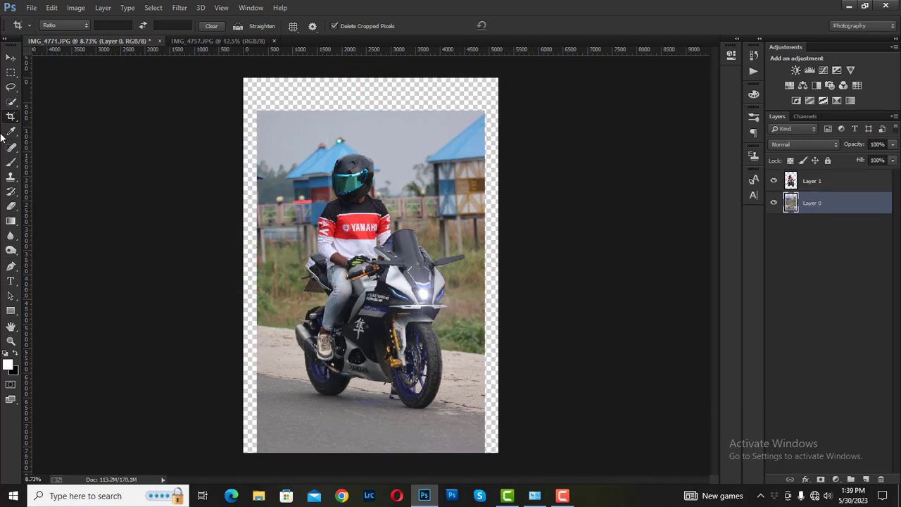
# - Select the lower-right transparent strip and content-aware fill it
pyautogui.click(11, 72)
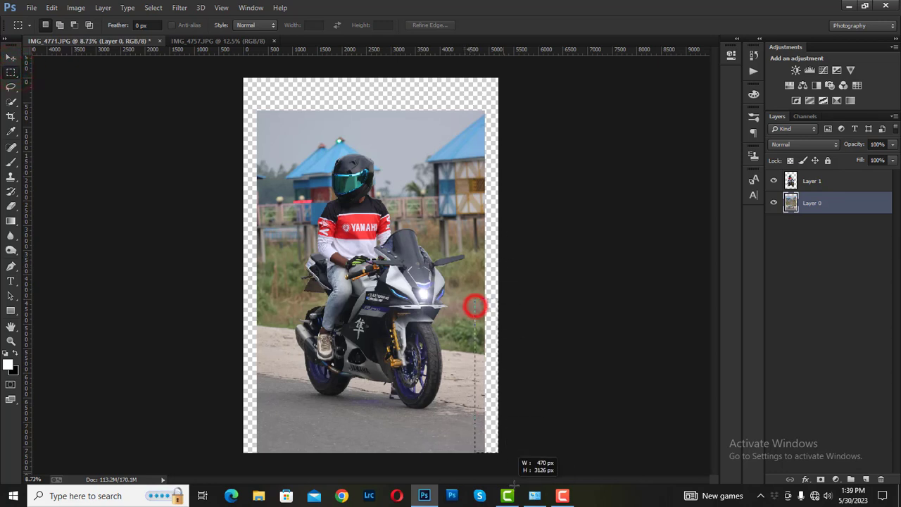
pyautogui.moveTo(475, 299); pyautogui.dragTo(491, 373)
pyautogui.rightClick(492, 378)
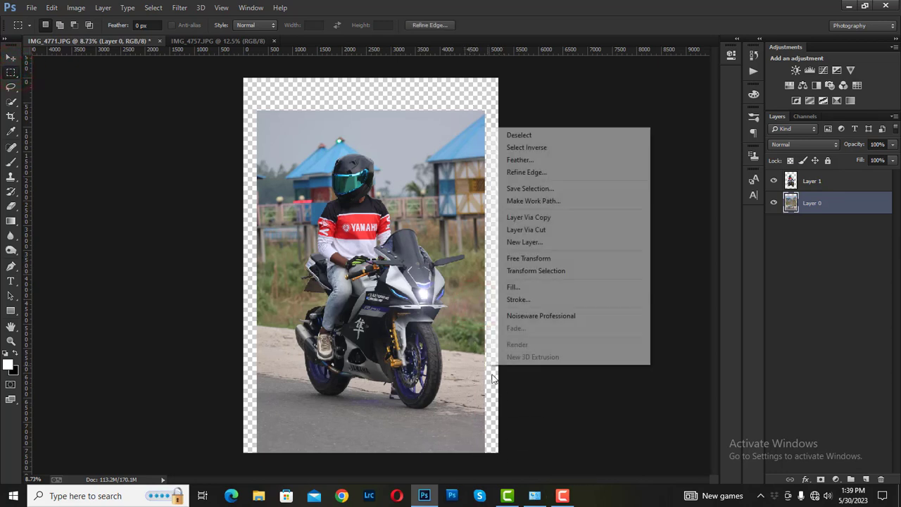
pyautogui.click(513, 287)
pyautogui.click(515, 139)
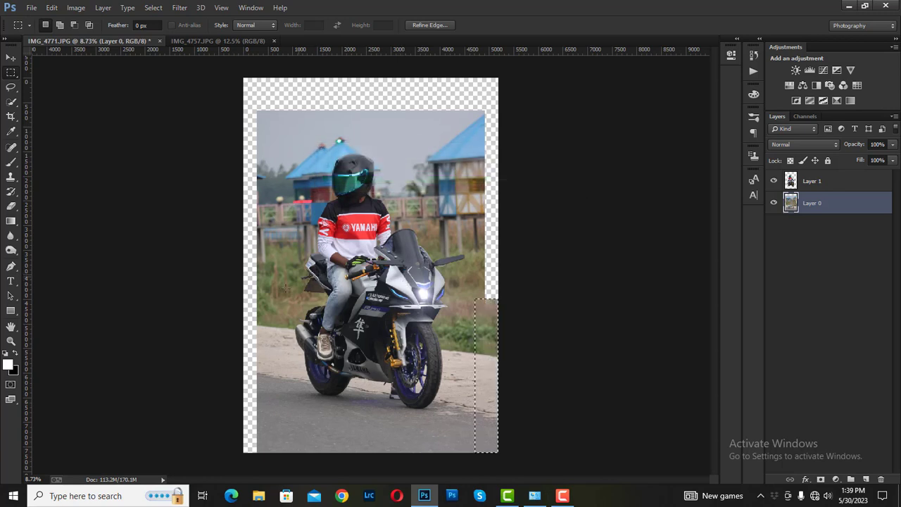
# - Select the lower-left transparent strip and content-aware fill it
pyautogui.moveTo(213, 277); pyautogui.dragTo(268, 457)
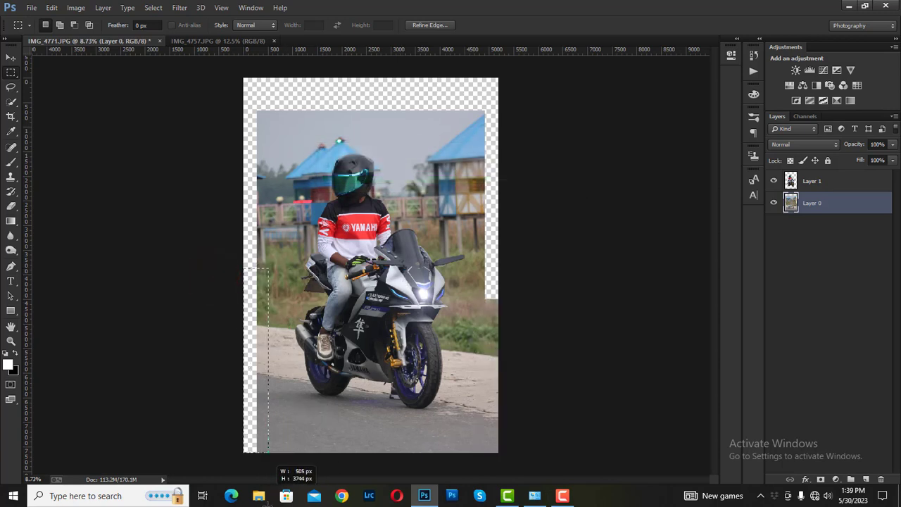
pyautogui.rightClick(248, 355)
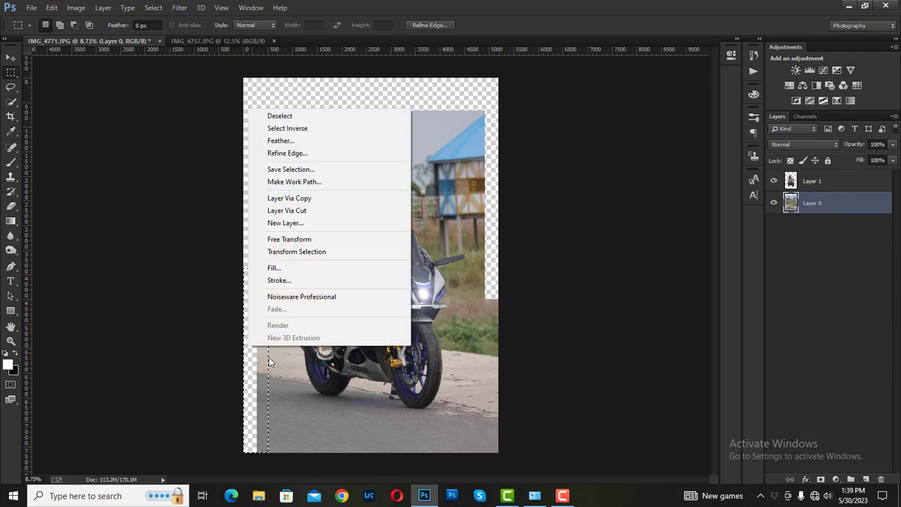
pyautogui.click(288, 268)
pyautogui.click(517, 138)
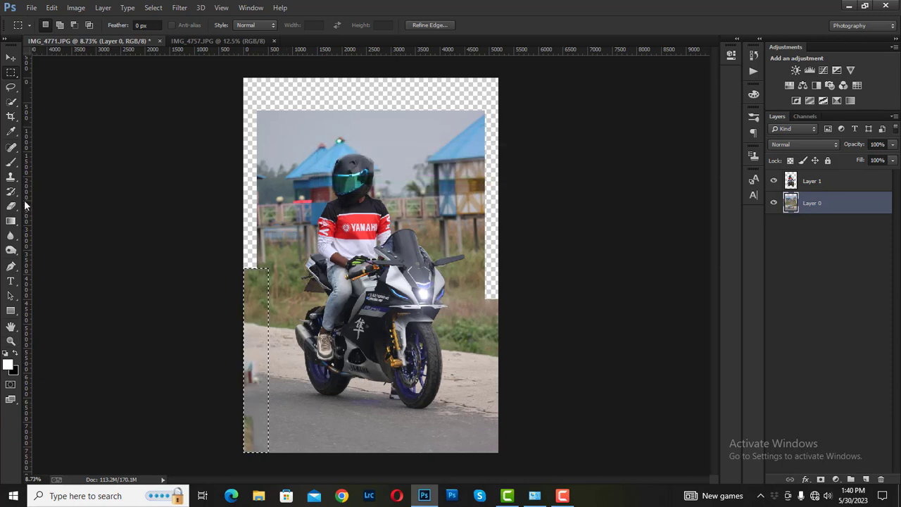
# - Clone-stamp road texture over the left strip with a 289 brush, then deselect and zoom out
pyautogui.click(11, 176)
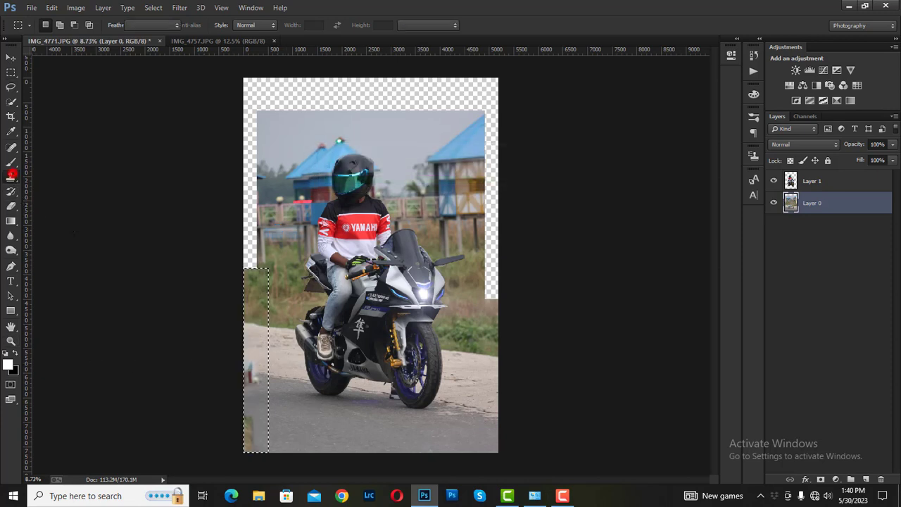
pyautogui.keyDown('alt'); pyautogui.click(319, 427); pyautogui.keyUp('alt')
pyautogui.moveTo(250, 376); pyautogui.dragTo(254, 375)
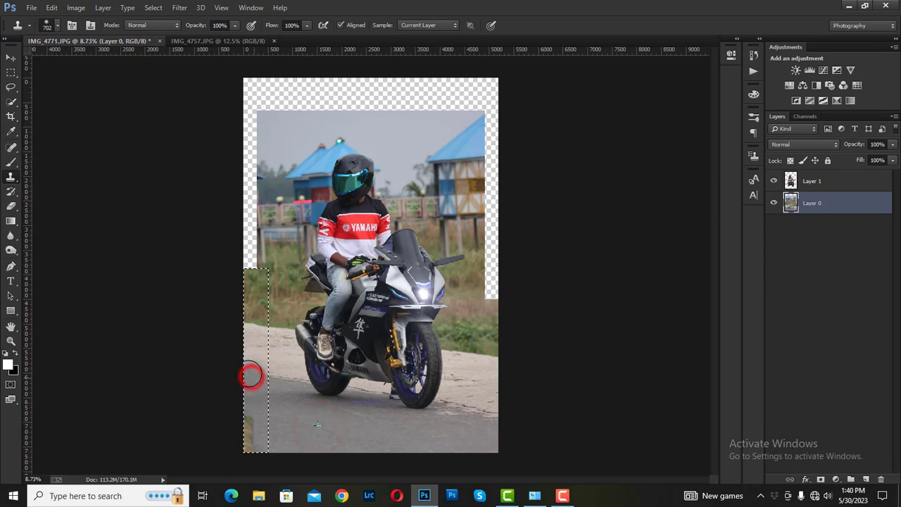
pyautogui.click(241, 422)
pyautogui.click(252, 448)
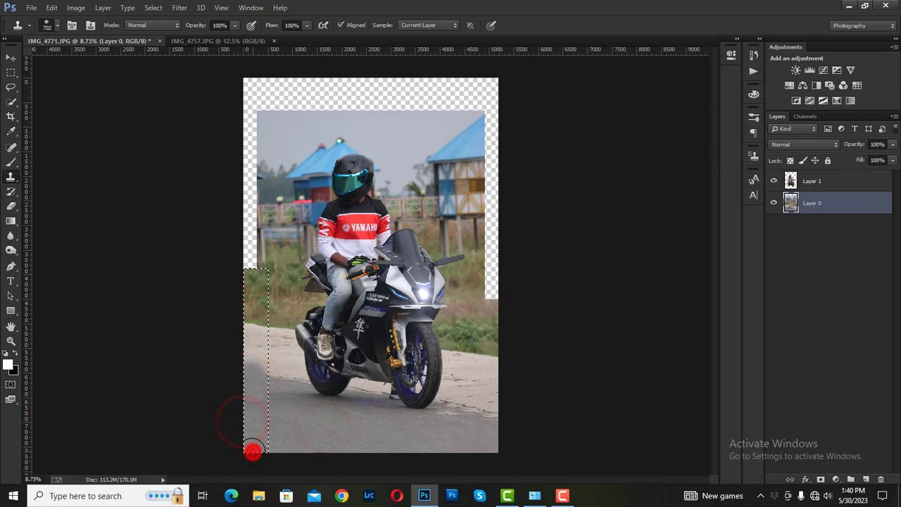
pyautogui.click(243, 450)
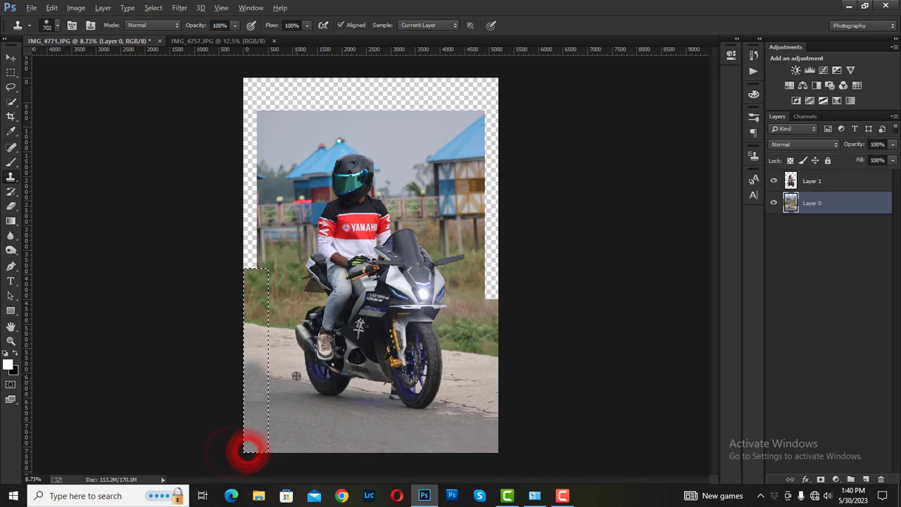
pyautogui.moveTo(296, 375); pyautogui.dragTo(280, 375)
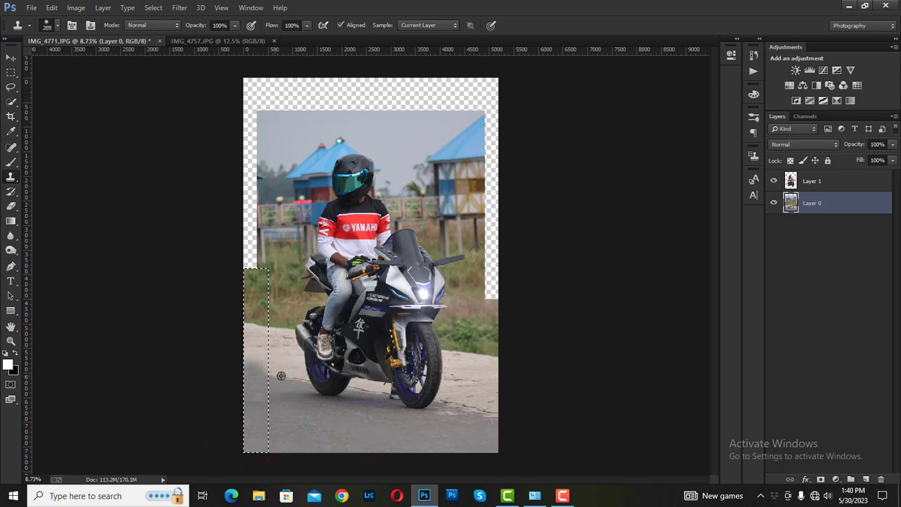
pyautogui.click(264, 371)
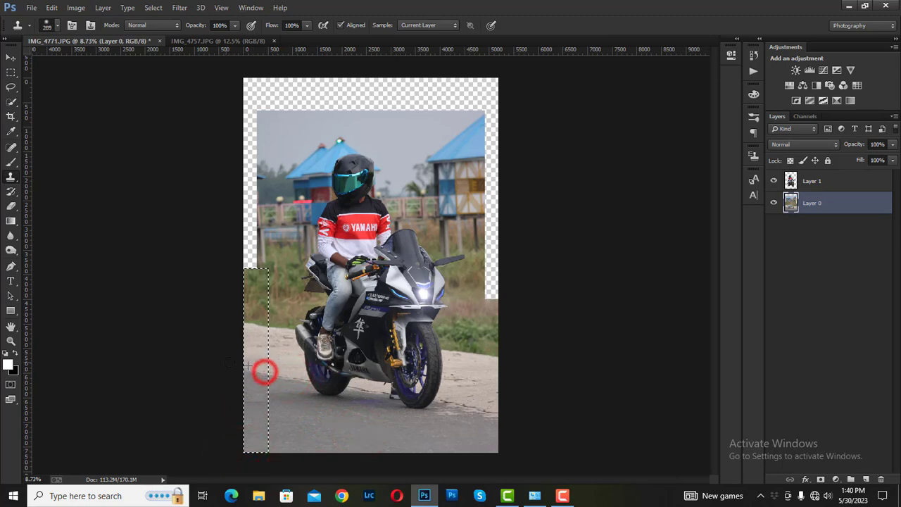
pyautogui.hotkey('ctrl', 'd')
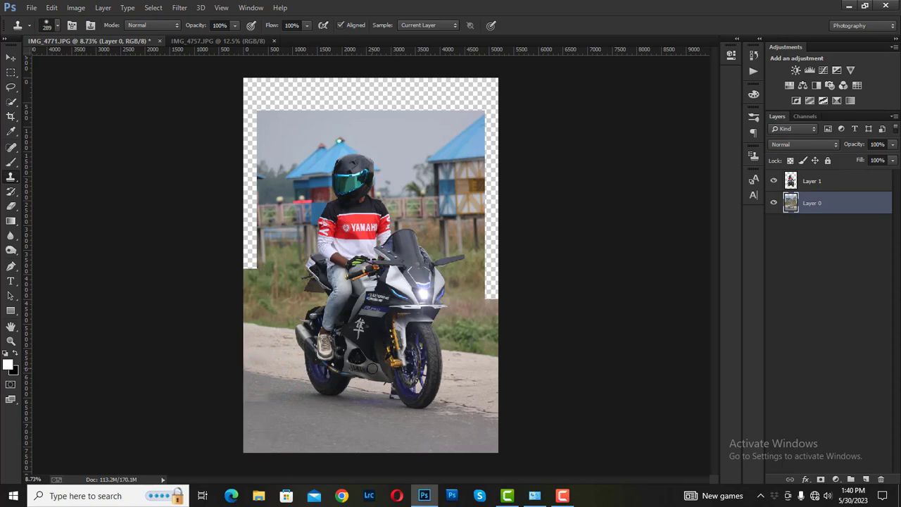
pyautogui.hotkey('ctrl', '-')
# - Open the ajai-arif sunset road photo from the Downloads folder
pyautogui.click(11, 57)
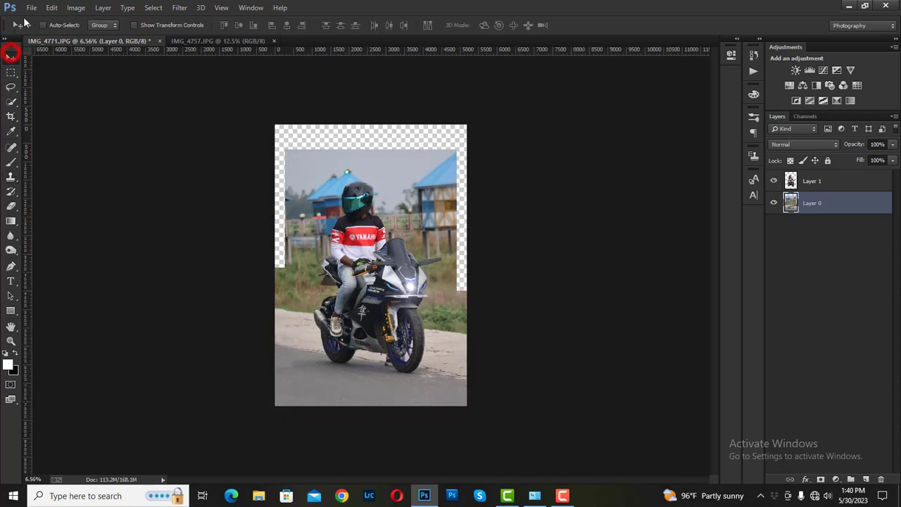
pyautogui.click(32, 7)
pyautogui.click(35, 29)
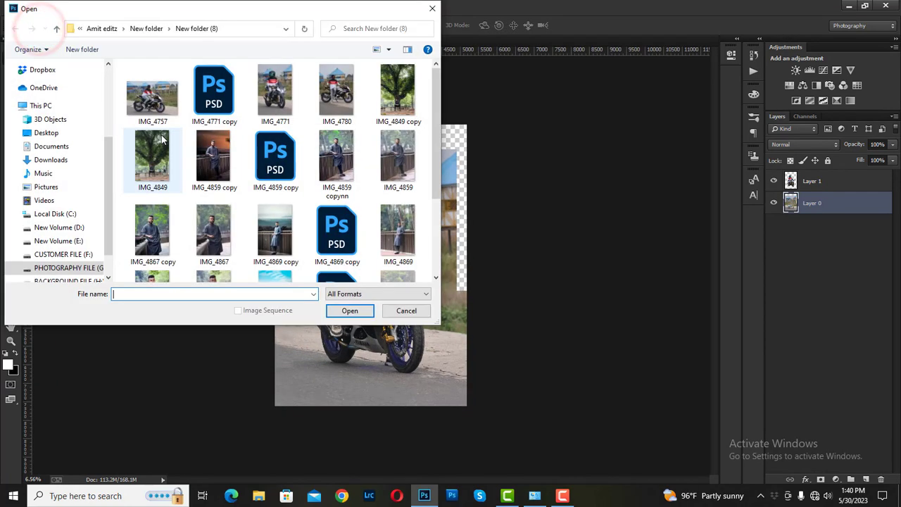
pyautogui.click(43, 160)
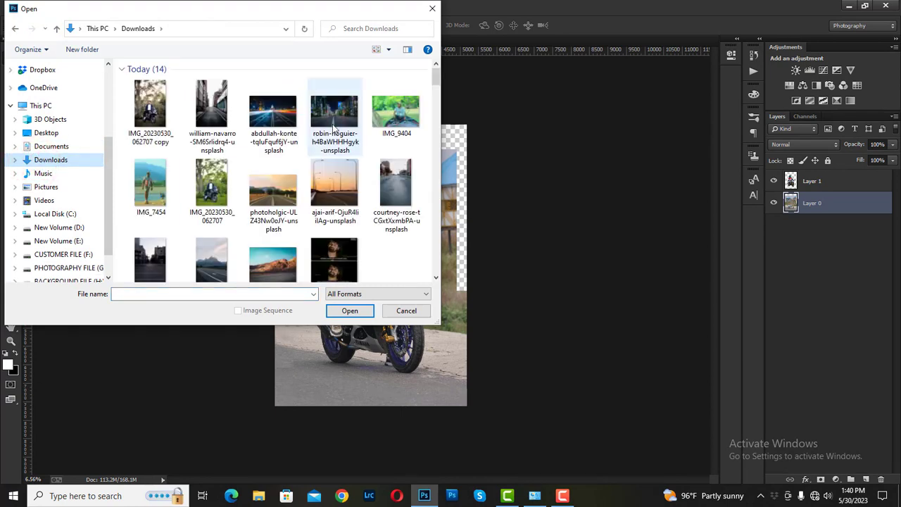
pyautogui.click(388, 185)
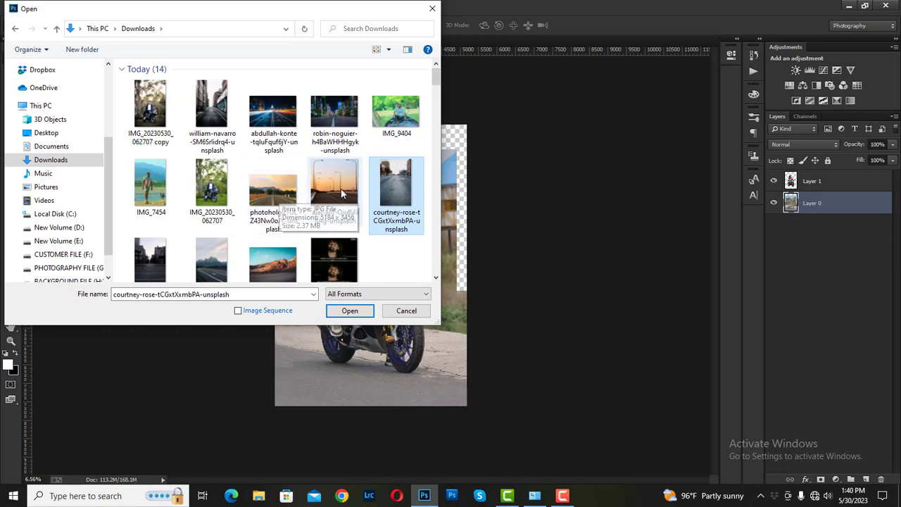
pyautogui.click(334, 184)
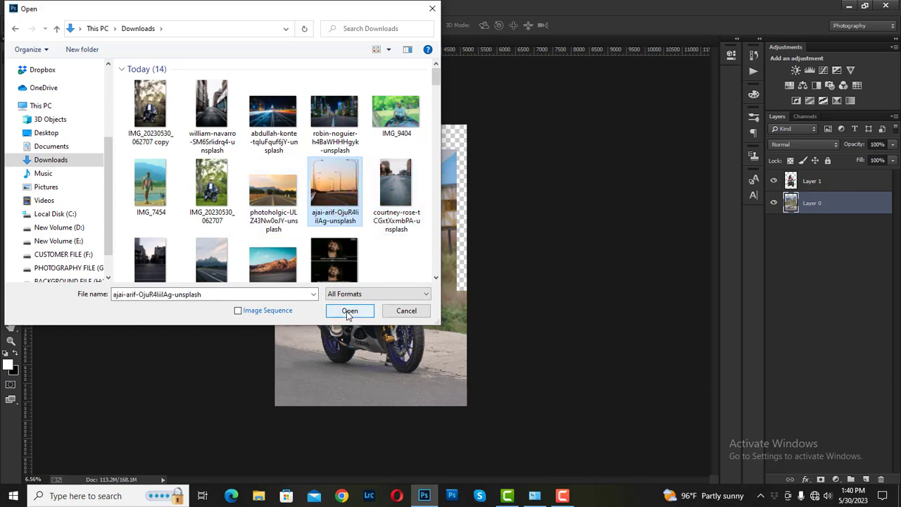
pyautogui.click(347, 312)
# - Drag the sunset image into the motorbike document as a new layer
pyautogui.moveTo(218, 254); pyautogui.dragTo(436, 285)
pyautogui.click(364, 53)
pyautogui.moveTo(413, 239); pyautogui.dragTo(349, 217)
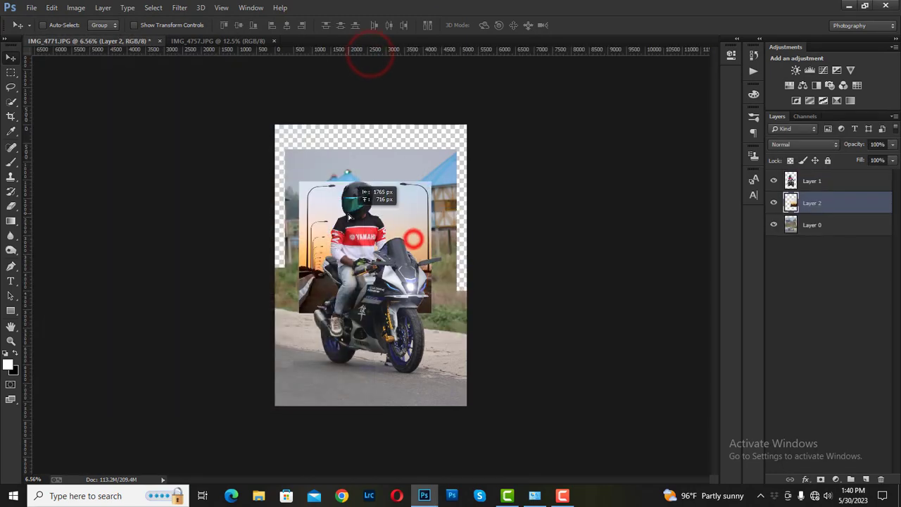
# - Free-transform the sunset layer to 456% and position it to cover the whole canvas
pyautogui.hotkey('ctrl', 't')
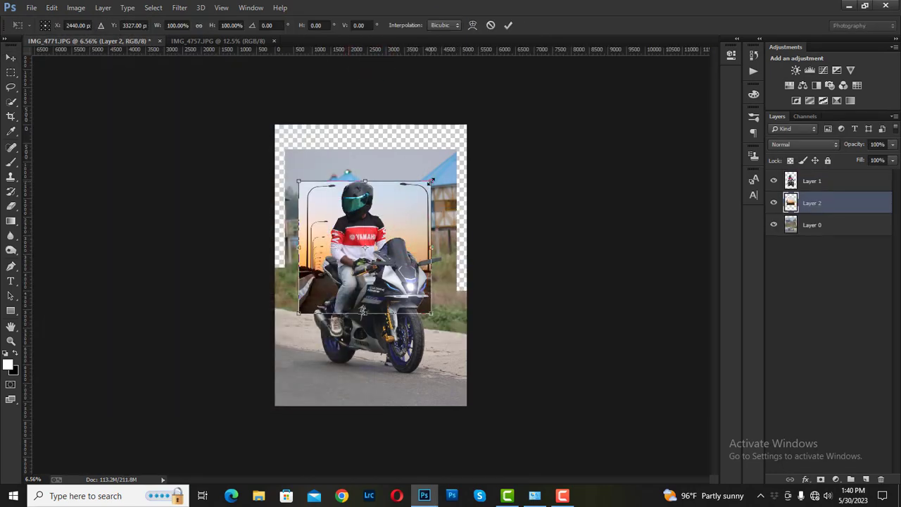
pyautogui.moveTo(431, 181); pyautogui.dragTo(597, 60)
pyautogui.moveTo(411, 301); pyautogui.dragTo(405, 320)
pyautogui.moveTo(589, 421); pyautogui.dragTo(671, 485)
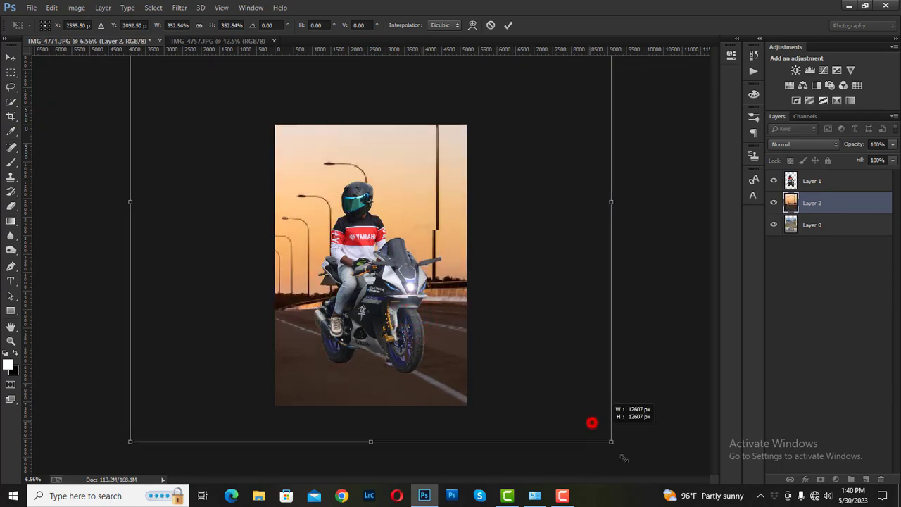
pyautogui.moveTo(387, 363)
pyautogui.mouseDown()
pyautogui.moveTo(541, 345)
pyautogui.moveTo(448, 307)
pyautogui.mouseUp()
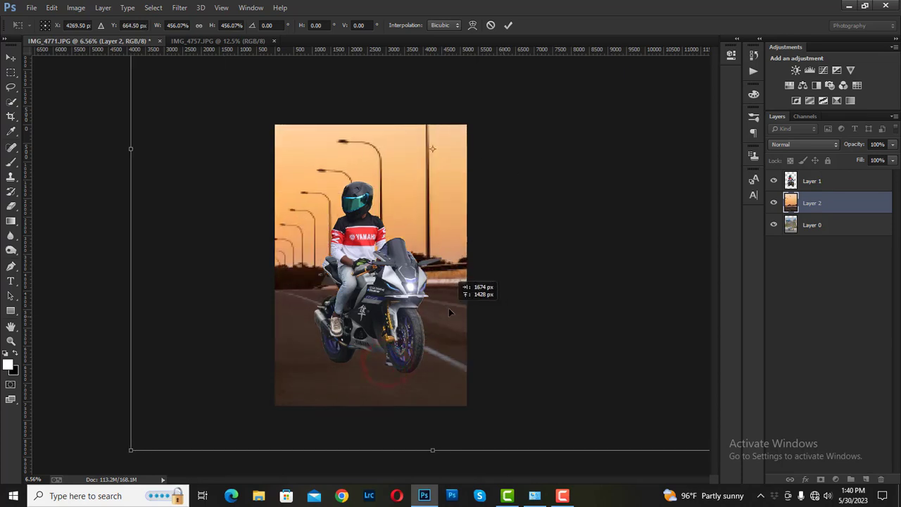
pyautogui.scroll(-3, 450, 309)
pyautogui.scroll(-2, 450, 314)
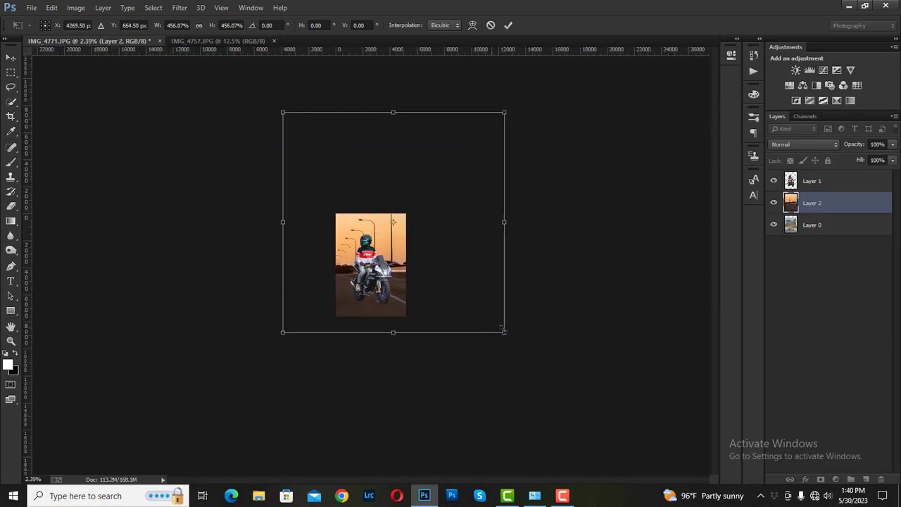
pyautogui.scroll(4, 425, 299)
pyautogui.moveTo(425, 296); pyautogui.dragTo(426, 277)
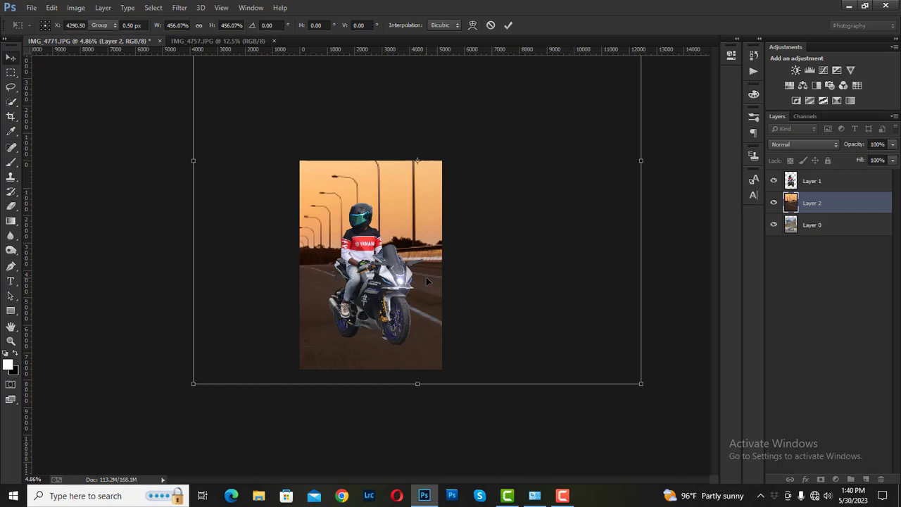
pyautogui.click(396, 335)
pyautogui.press('Return')
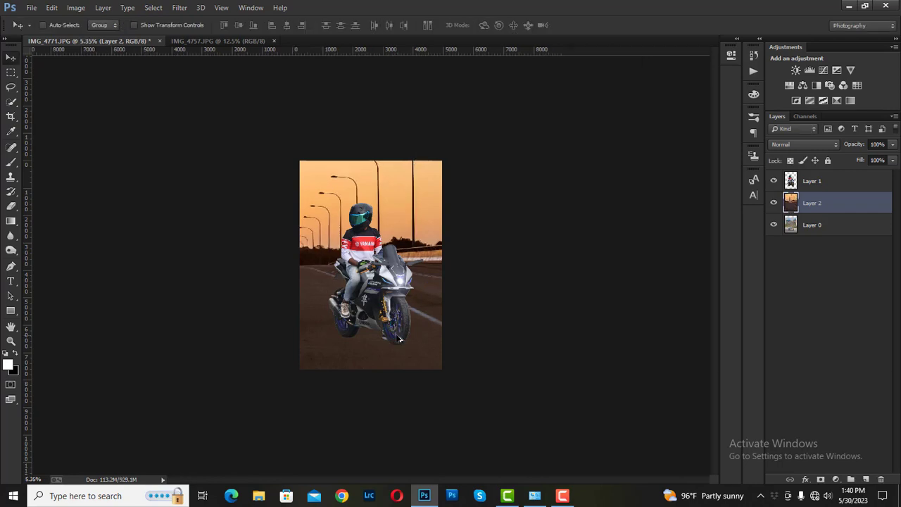
pyautogui.scroll(1, 437, 352)
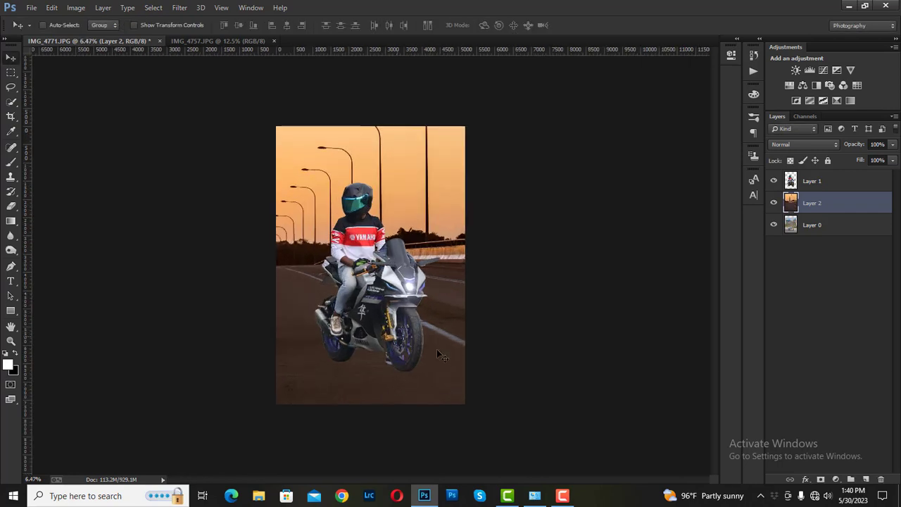
# - Add a layer mask to the sunset layer Layer 2
pyautogui.click(836, 479)
pyautogui.click(720, 265)
pyautogui.click(820, 481)
# - Draw black gradients at 76% opacity upward from the bottom to reveal the original road
pyautogui.click(11, 221)
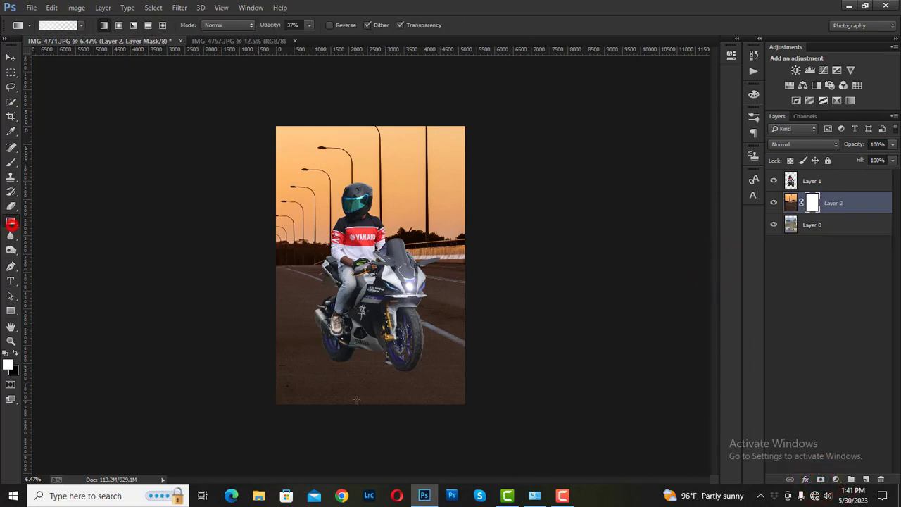
pyautogui.moveTo(334, 341)
pyautogui.mouseDown()
pyautogui.moveTo(324, 414)
pyautogui.moveTo(334, 256)
pyautogui.mouseUp()
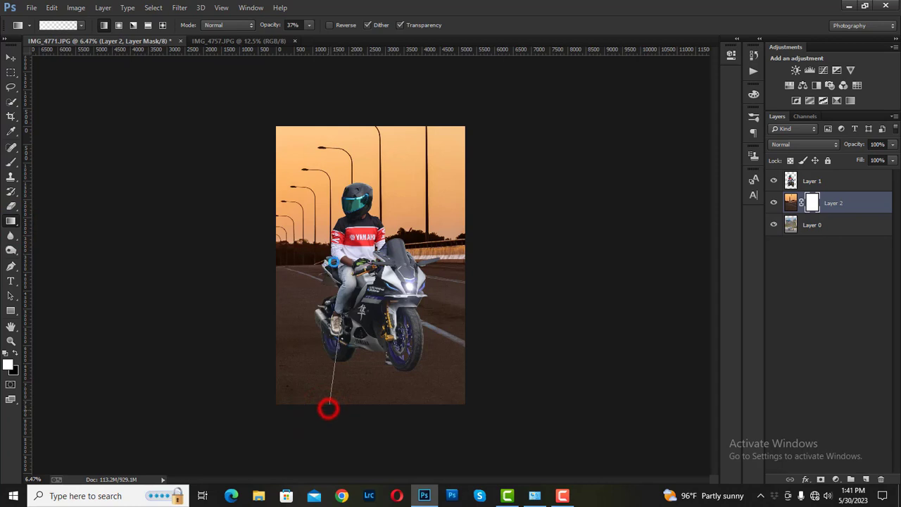
pyautogui.click(292, 25)
pyautogui.write('76')
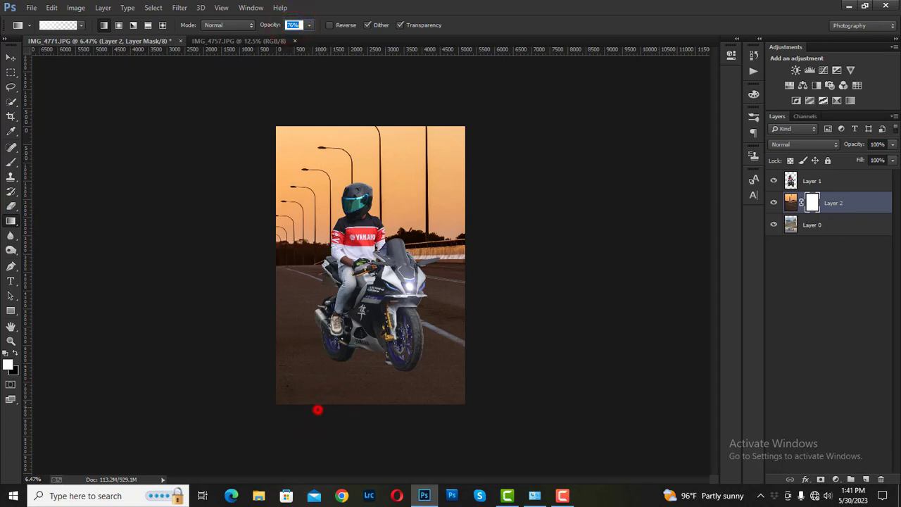
pyautogui.moveTo(318, 409); pyautogui.dragTo(339, 316)
pyautogui.click(15, 353)
pyautogui.moveTo(275, 414); pyautogui.dragTo(328, 320)
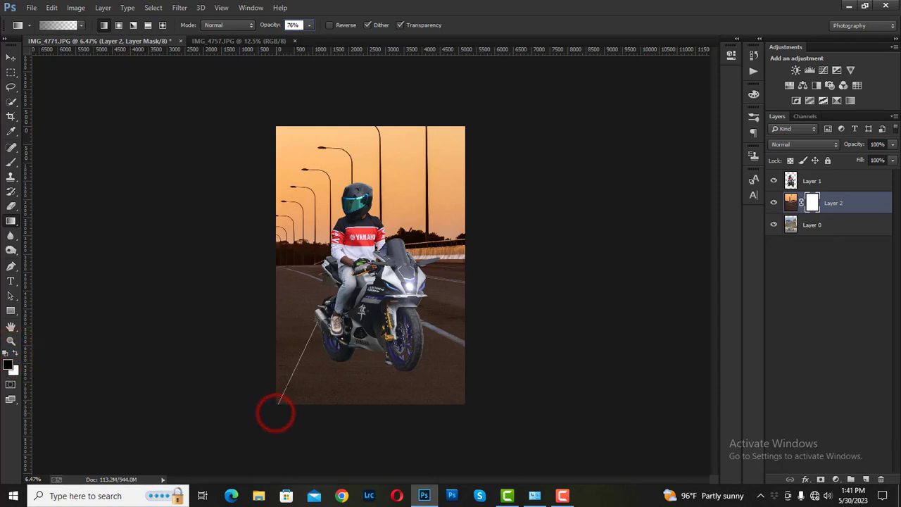
pyautogui.moveTo(325, 400); pyautogui.dragTo(346, 327)
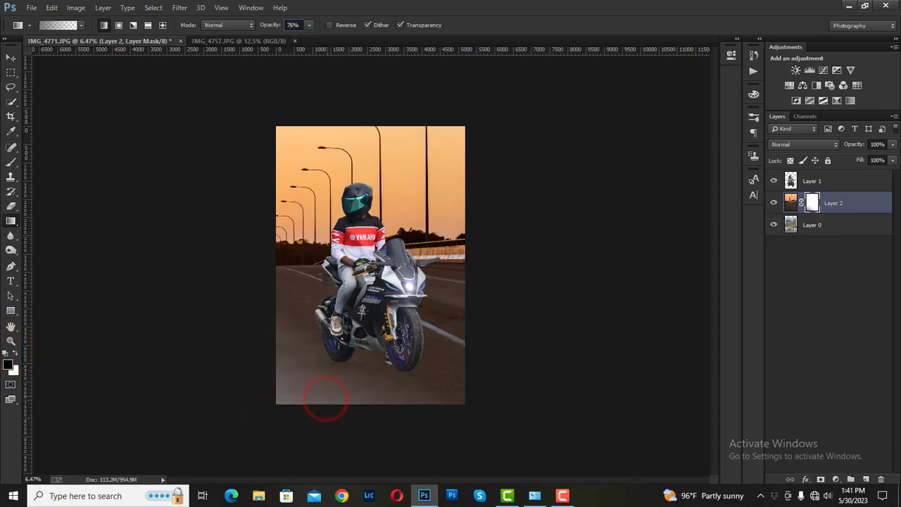
pyautogui.moveTo(345, 411); pyautogui.dragTo(371, 304)
pyautogui.moveTo(345, 410); pyautogui.dragTo(345, 410)
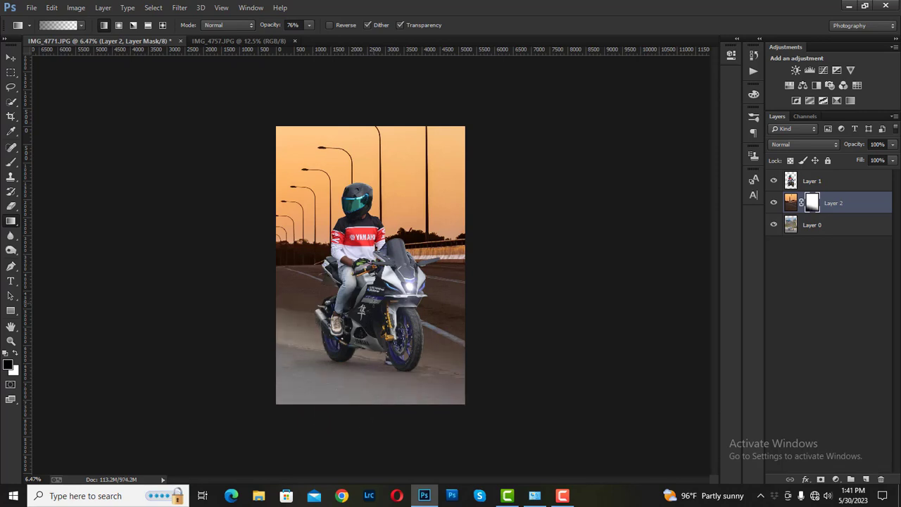
pyautogui.scroll(2, 376, 307)
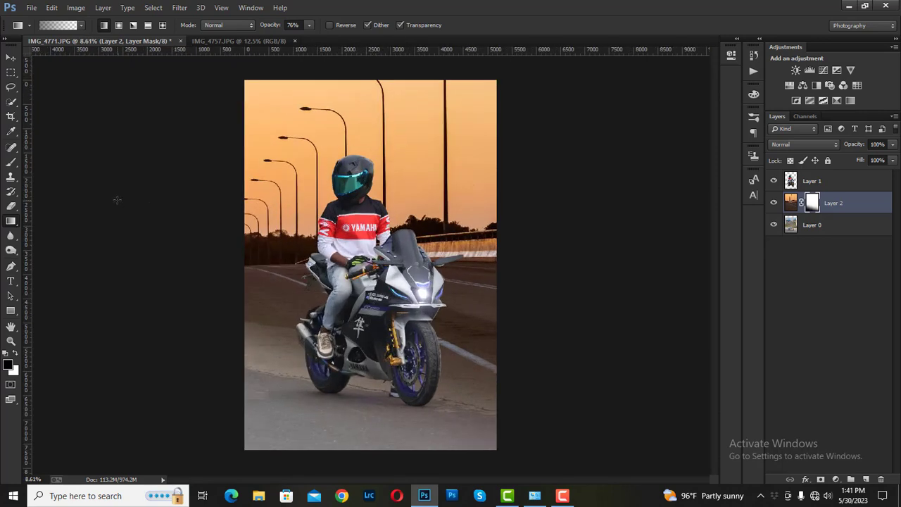
# - Apply the layer mask permanently to the sunset layer
pyautogui.click(11, 56)
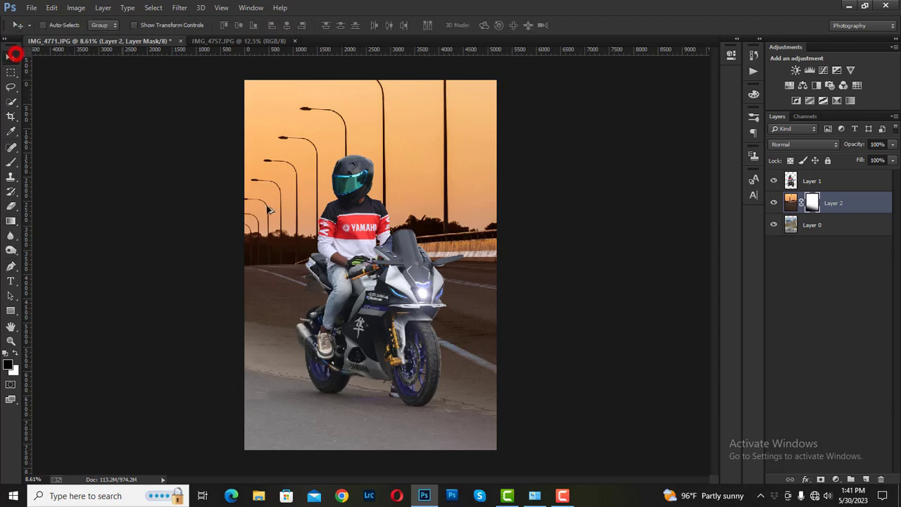
pyautogui.scroll(-1, 12, 58)
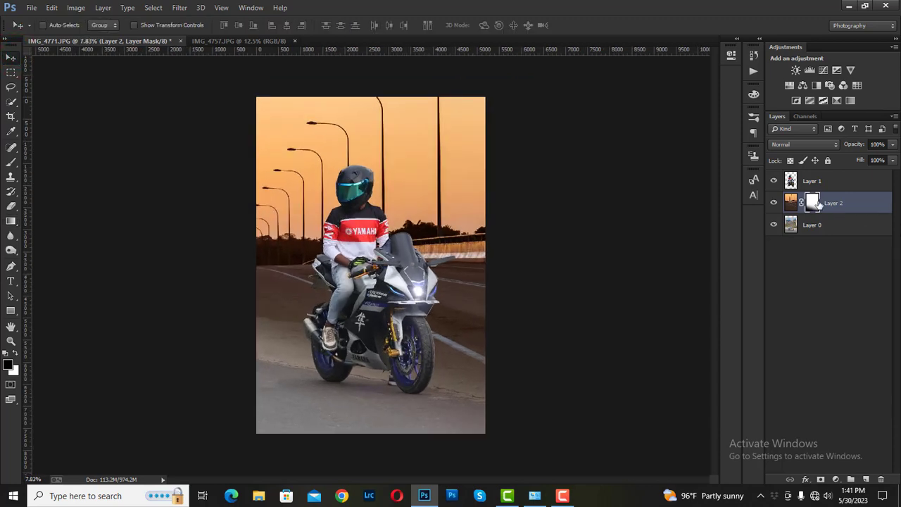
pyautogui.rightClick(816, 204)
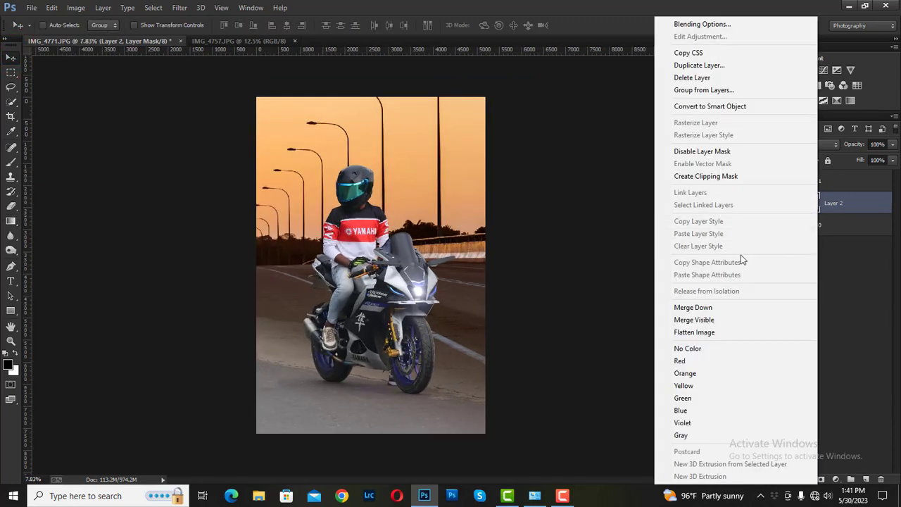
pyautogui.click(607, 250)
pyautogui.rightClick(813, 203)
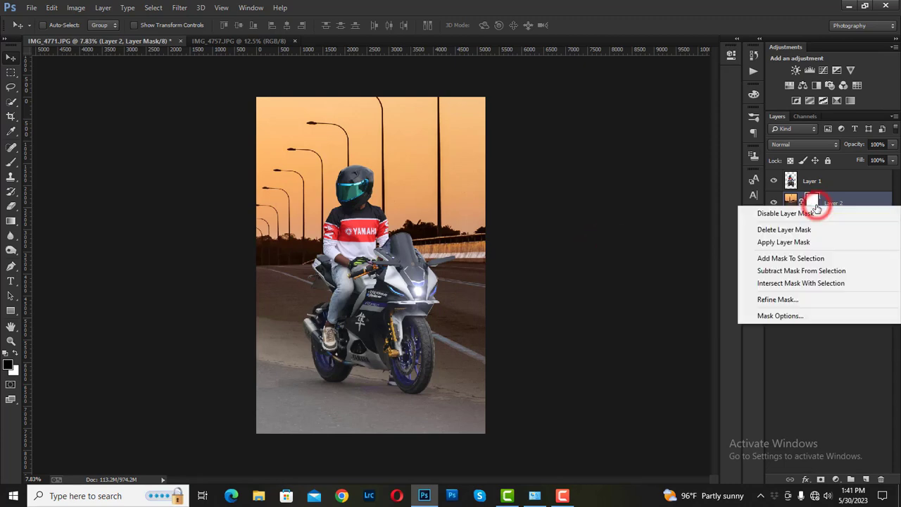
pyautogui.click(793, 244)
pyautogui.click(179, 8)
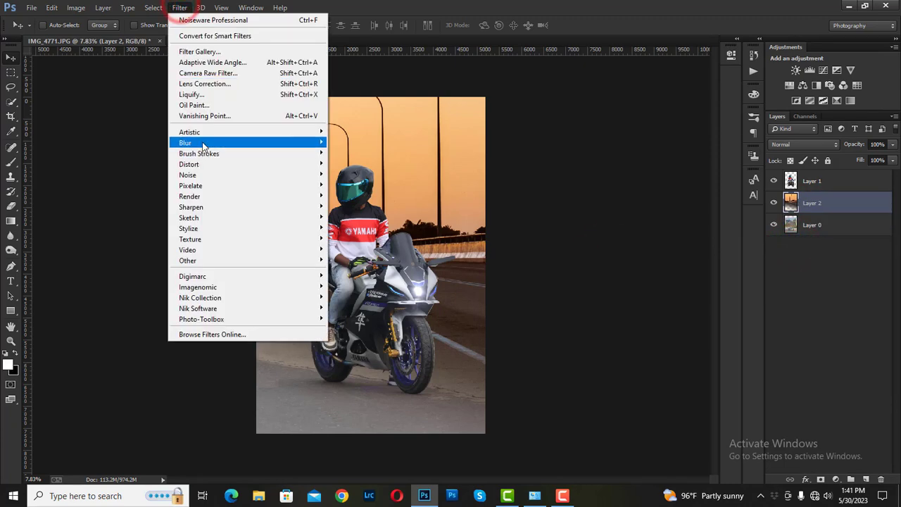
# - Apply a Gaussian Blur with a radius of about 49.7 pixels to the sunset layer
pyautogui.moveTo(185, 143)
pyautogui.click(352, 224)
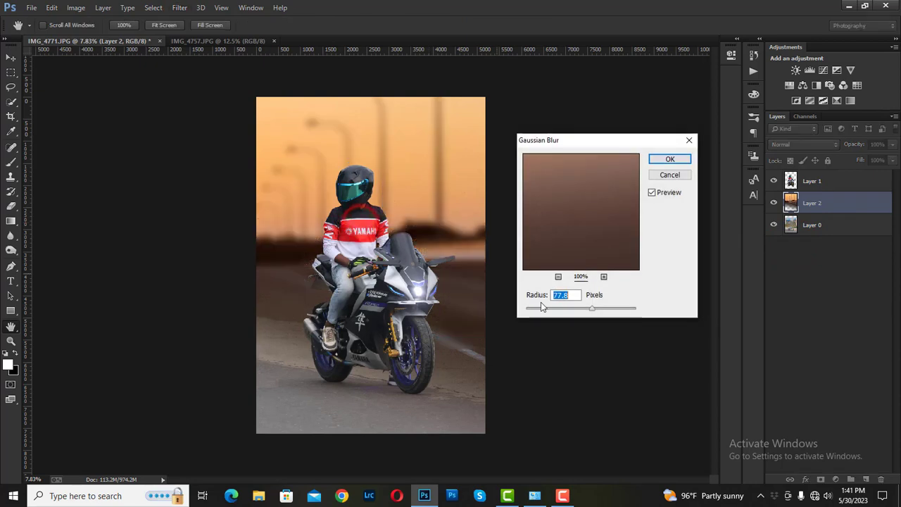
pyautogui.moveTo(587, 315); pyautogui.dragTo(584, 310)
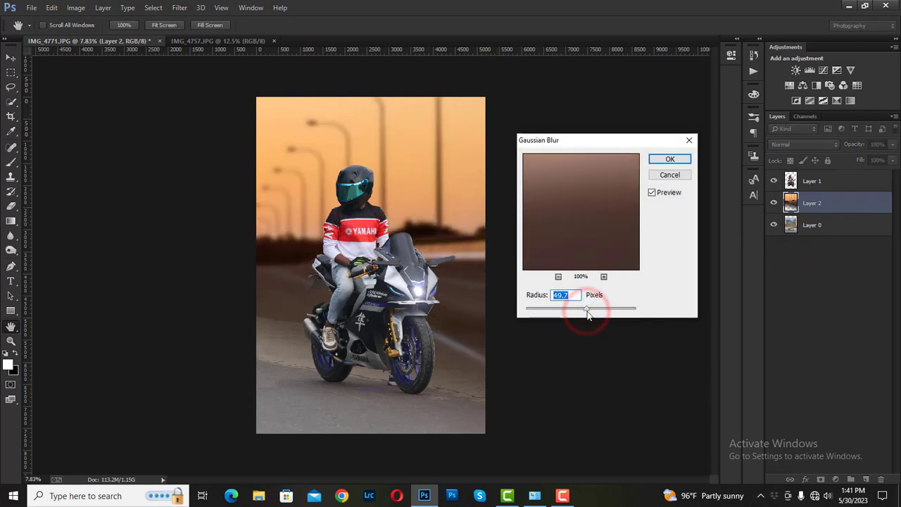
pyautogui.click(665, 160)
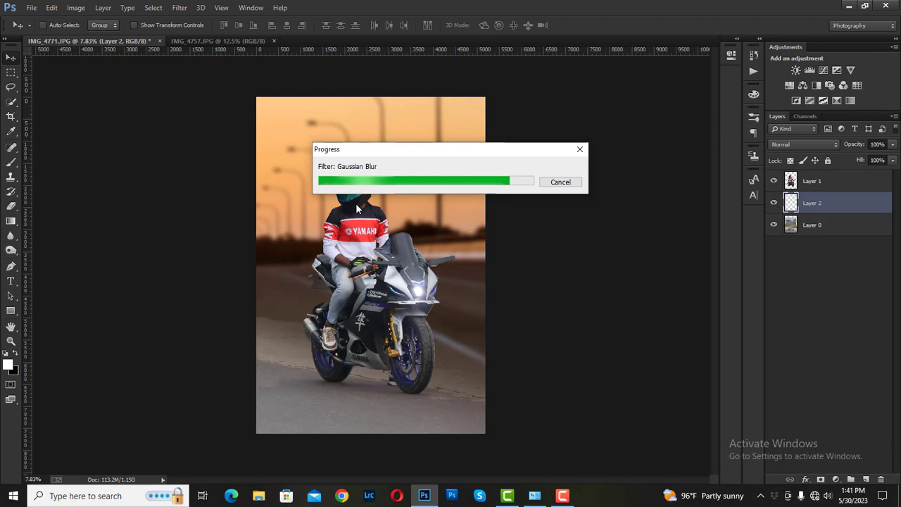
# - Open the pierre-jeanneret-l_smW8RdTT0-unsplash desert mountain road photo from Downloads
pyautogui.click(32, 8)
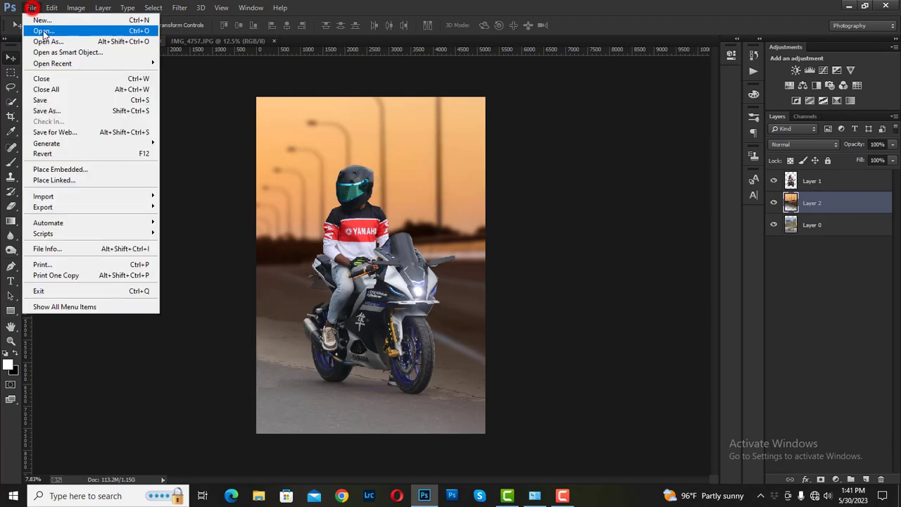
pyautogui.click(42, 31)
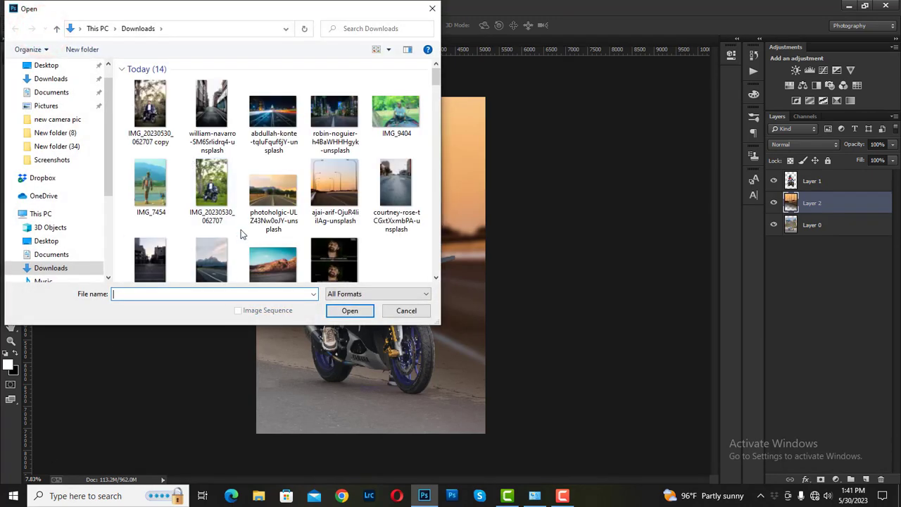
pyautogui.click(268, 191)
pyautogui.scroll(-1, 282, 253)
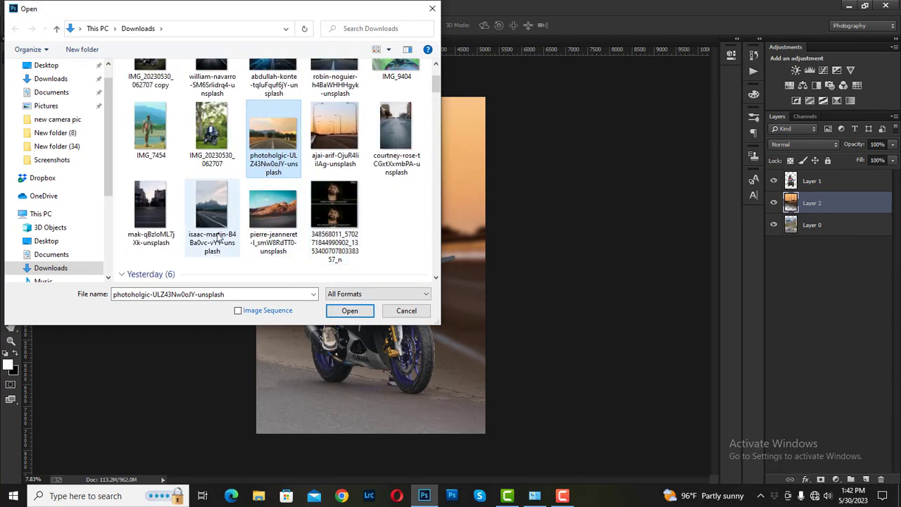
pyautogui.keyDown('ctrl'); pyautogui.click(215, 220); pyautogui.keyUp('ctrl')
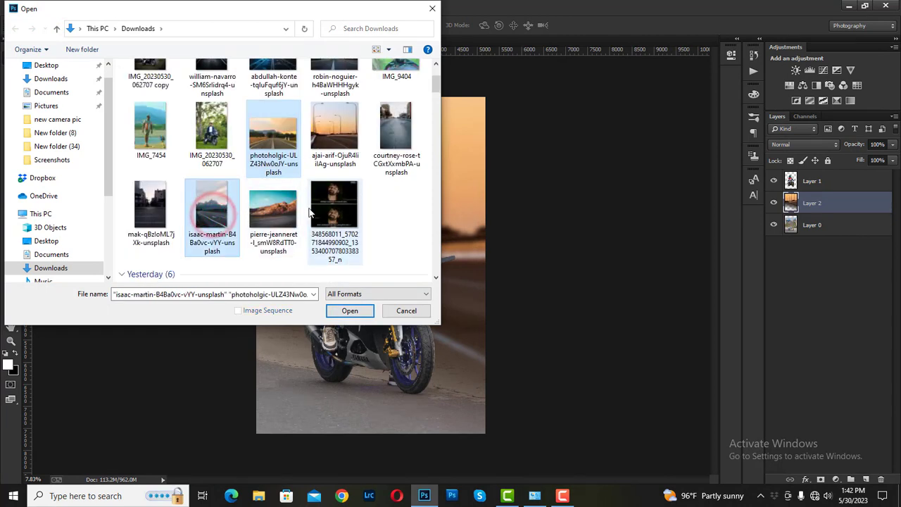
pyautogui.keyDown('ctrl'); pyautogui.click(273, 206); pyautogui.keyUp('ctrl')
pyautogui.doubleClick(271, 204)
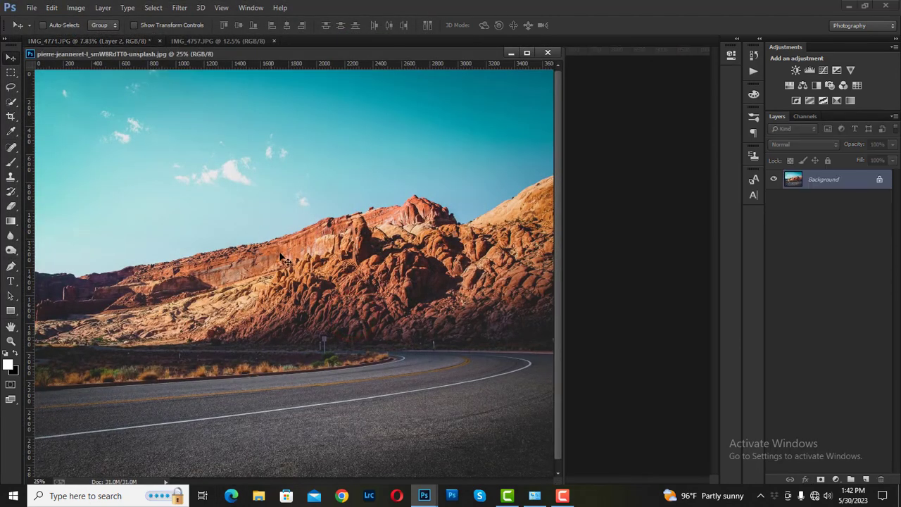
# - Drag the mountain road photo into IMG_4771 as a new layer and close its window
pyautogui.moveTo(275, 255); pyautogui.dragTo(591, 252)
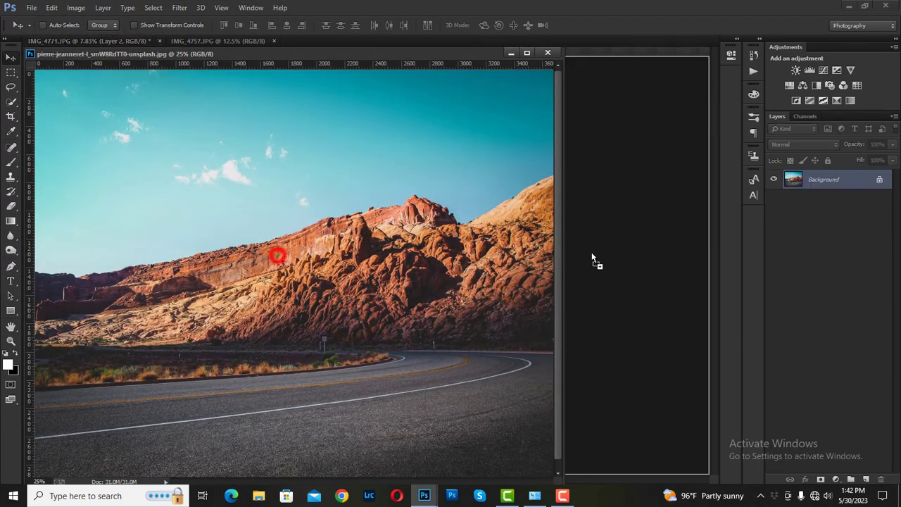
pyautogui.click(551, 54)
pyautogui.moveTo(422, 243); pyautogui.dragTo(416, 218)
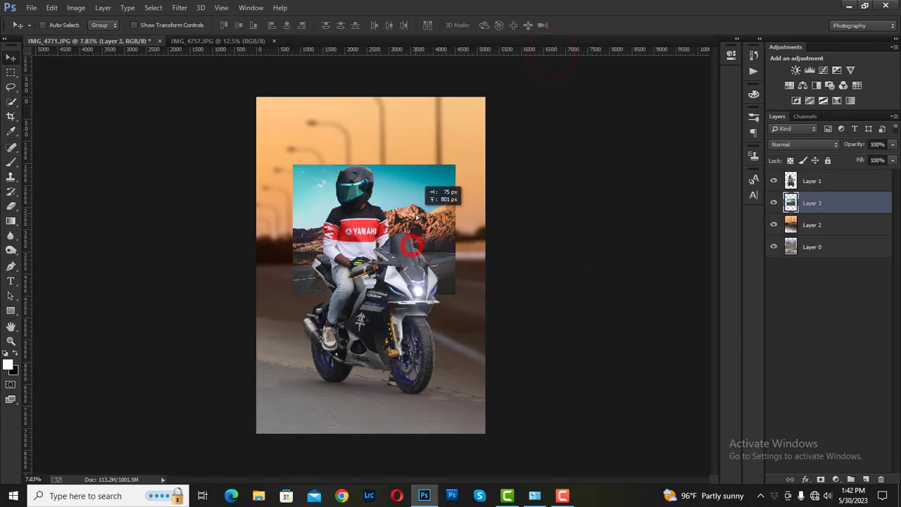
# - Scale Layer 3 to about 337% so it fills the canvas behind the rider
pyautogui.hotkey('ctrl', 't')
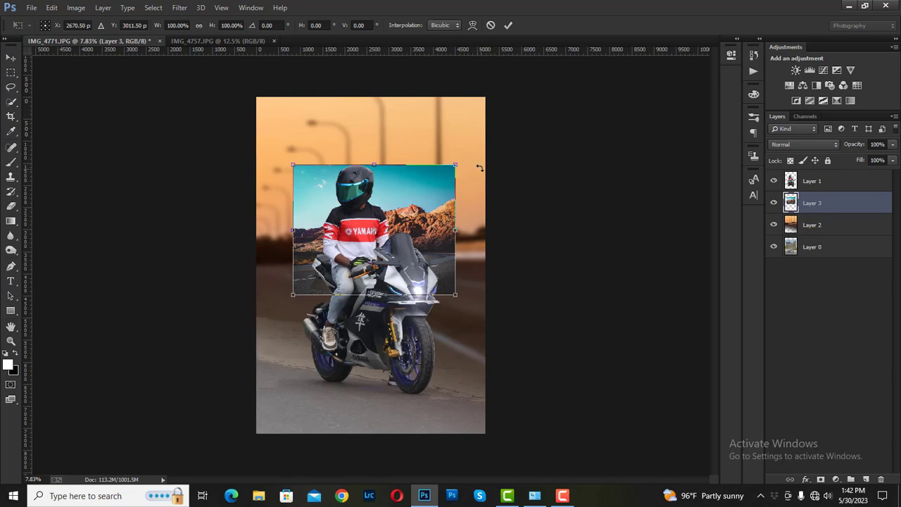
pyautogui.moveTo(457, 164); pyautogui.dragTo(603, 49)
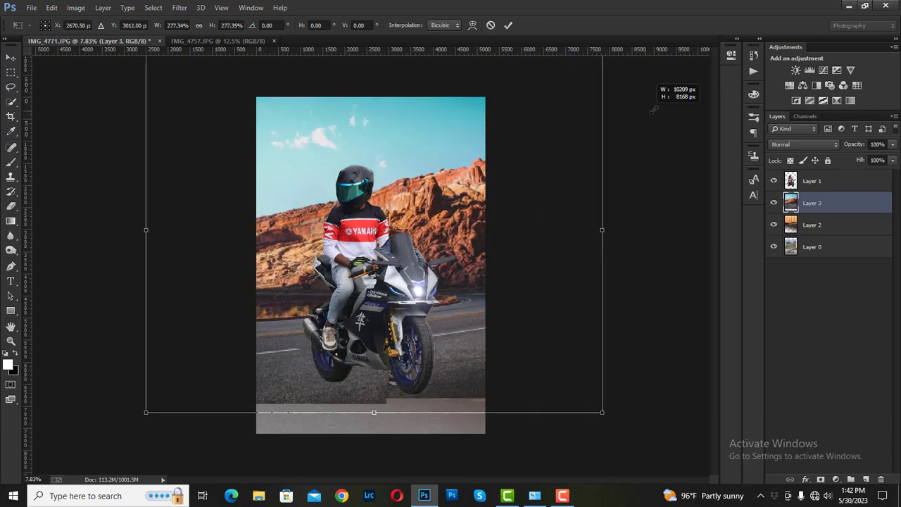
pyautogui.moveTo(362, 238); pyautogui.dragTo(506, 241)
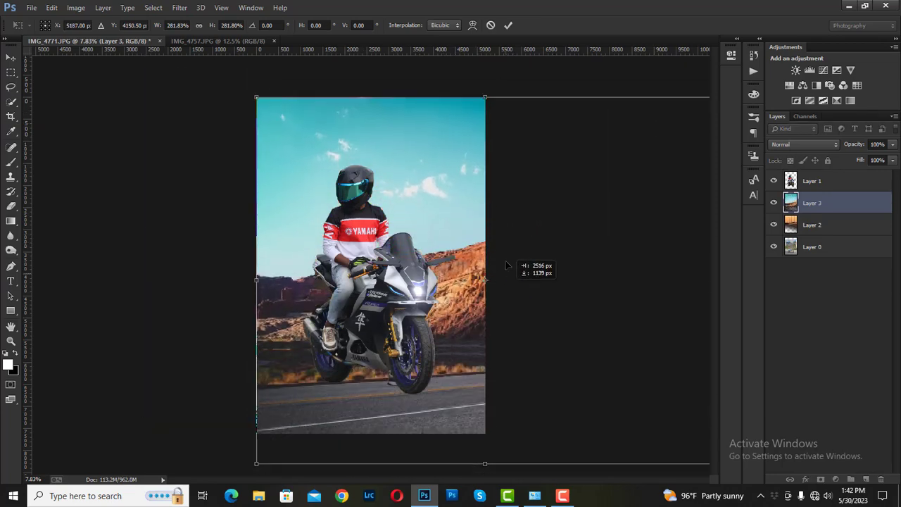
pyautogui.scroll(-3, 437, 268)
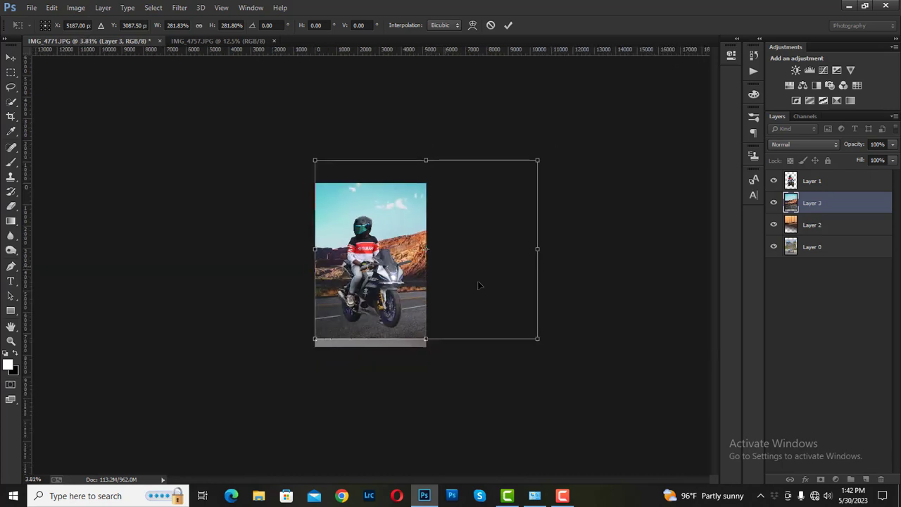
pyautogui.moveTo(536, 338)
pyautogui.mouseDown()
pyautogui.moveTo(559, 358)
pyautogui.moveTo(399, 331)
pyautogui.moveTo(398, 338)
pyautogui.mouseUp()
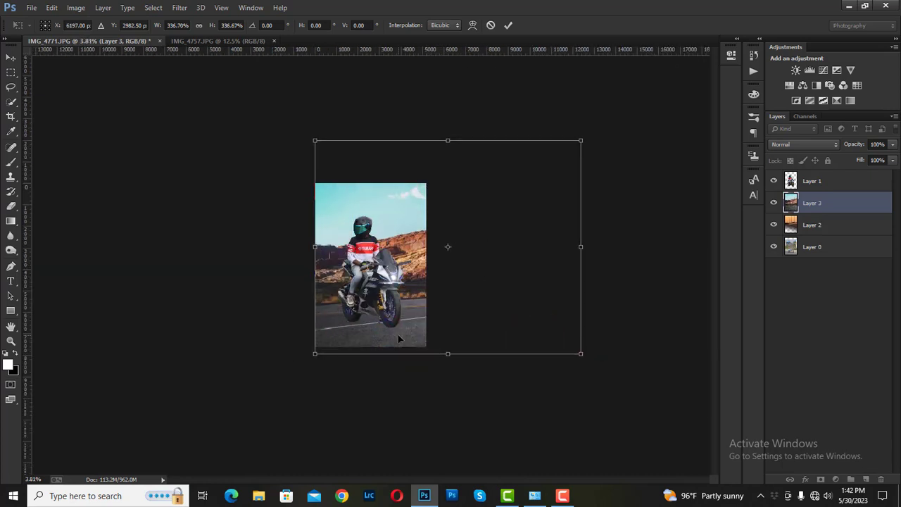
pyautogui.press('Return')
pyautogui.hotkey('ctrl', '+')
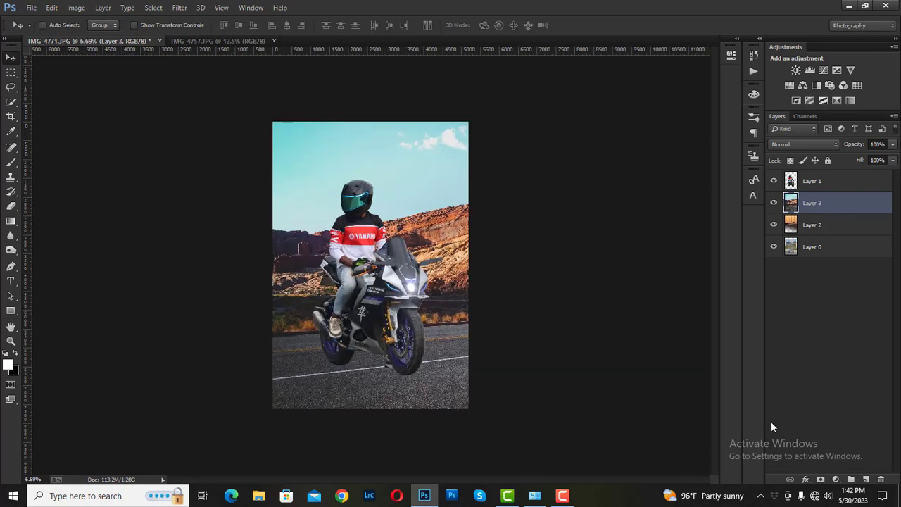
# - Add a layer mask to Layer 3 and gradient-fade its bottom into the grey road
pyautogui.click(820, 480)
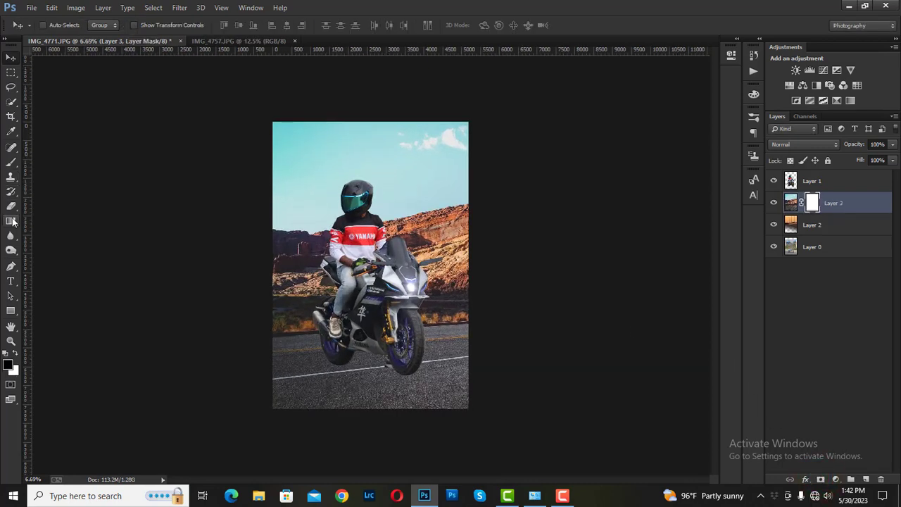
pyautogui.click(10, 220)
pyautogui.moveTo(328, 330); pyautogui.dragTo(325, 418)
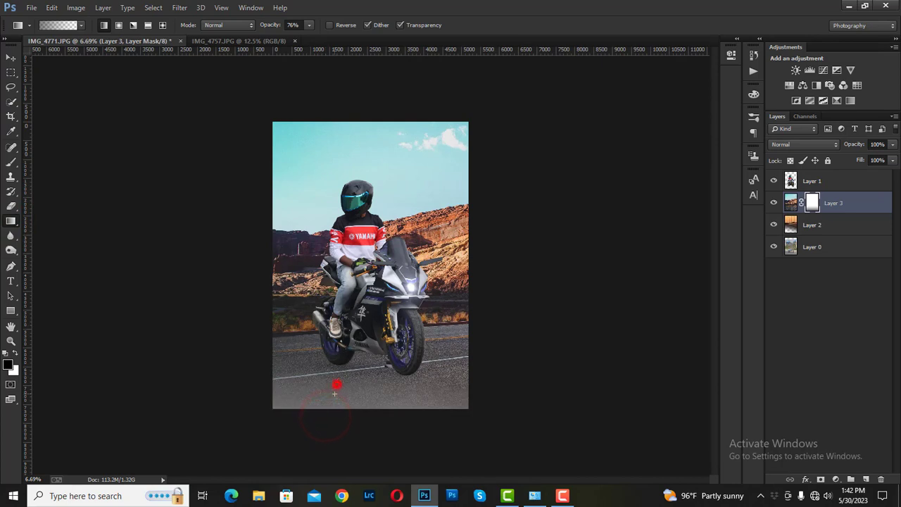
pyautogui.moveTo(361, 305)
pyautogui.mouseDown()
pyautogui.moveTo(336, 386)
pyautogui.moveTo(339, 413)
pyautogui.mouseUp()
pyautogui.hotkey('ctrl', '+')
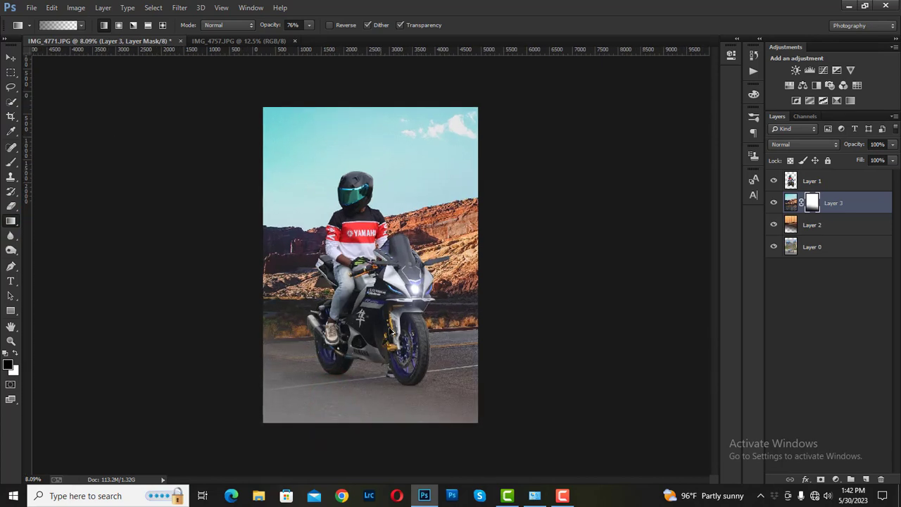
pyautogui.moveTo(404, 452); pyautogui.dragTo(407, 359)
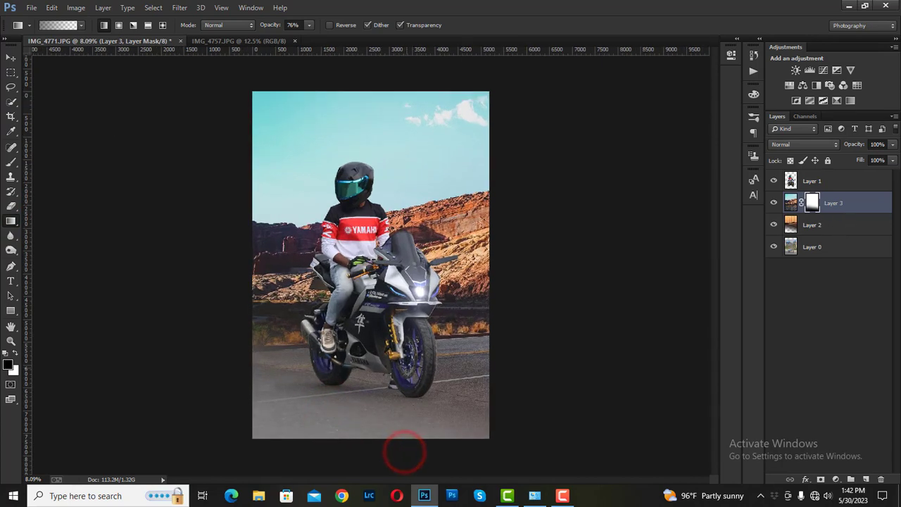
pyautogui.moveTo(406, 420); pyautogui.dragTo(407, 359)
pyautogui.moveTo(401, 403); pyautogui.dragTo(401, 372)
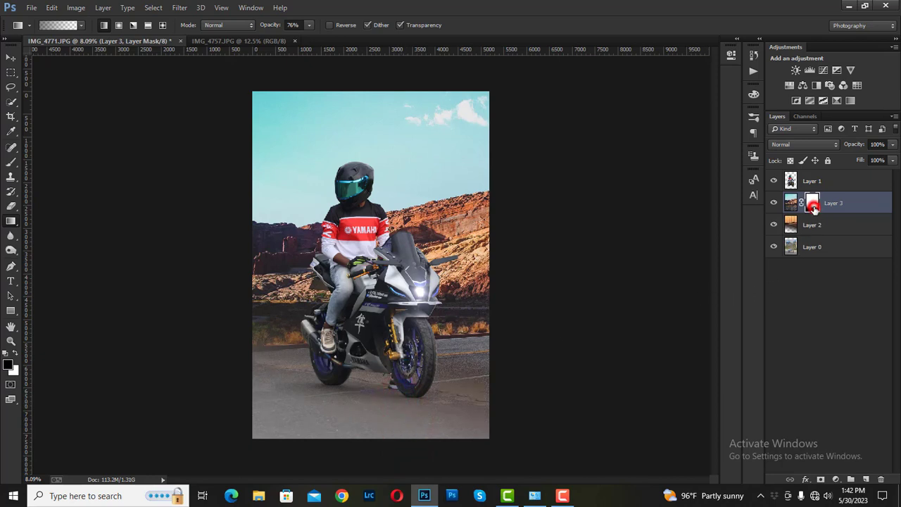
# - Apply Layer 3's mask, give it a 48.3-pixel Gaussian Blur, and hide it
pyautogui.rightClick(813, 206)
pyautogui.click(792, 244)
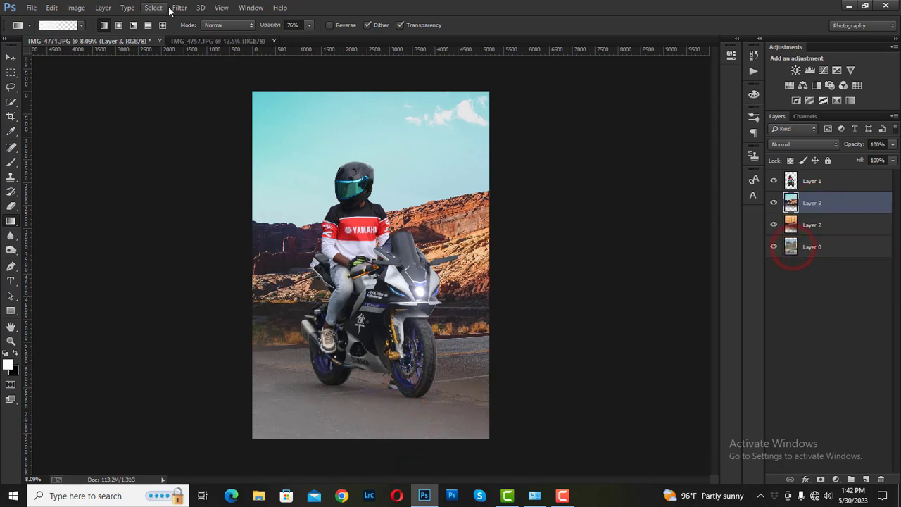
pyautogui.click(179, 7)
pyautogui.moveTo(185, 143)
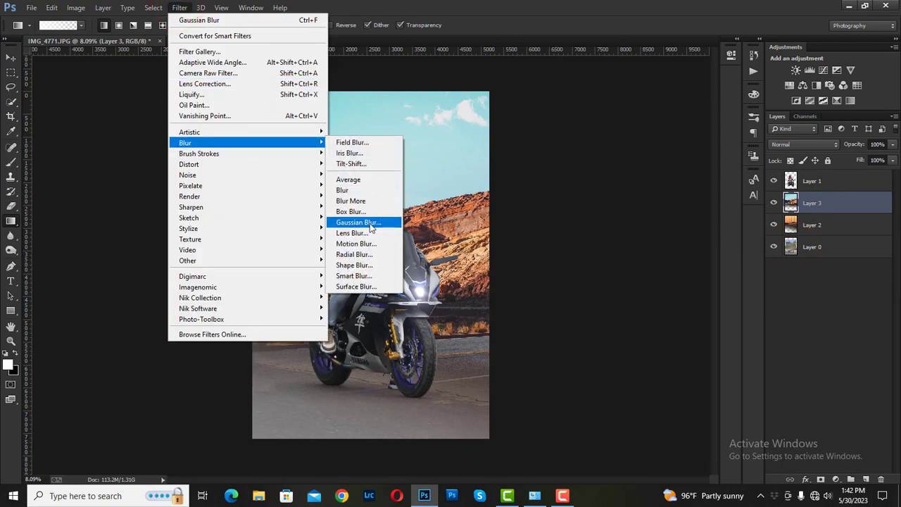
pyautogui.click(358, 222)
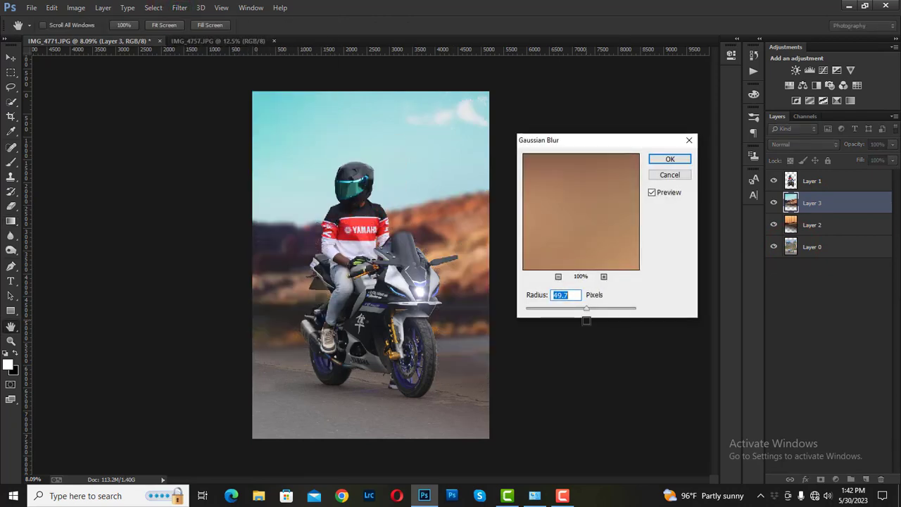
pyautogui.moveTo(577, 308); pyautogui.dragTo(594, 312)
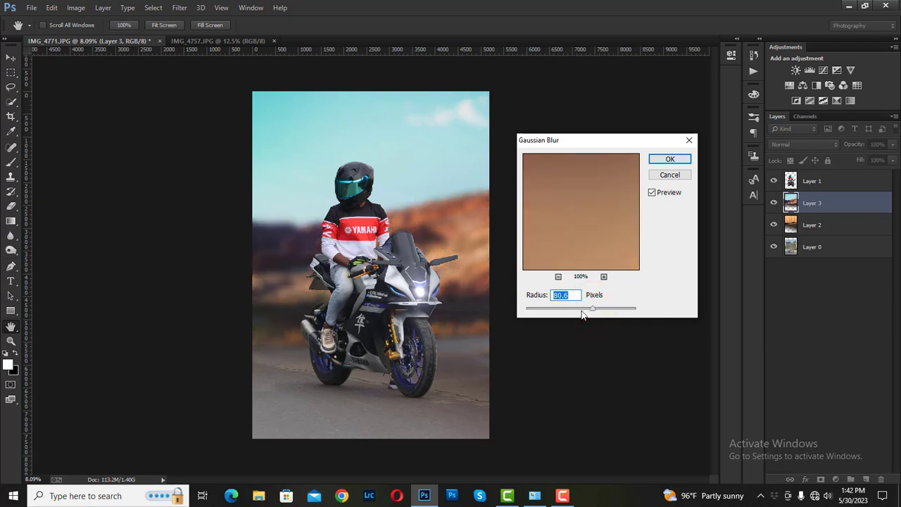
pyautogui.click(588, 312)
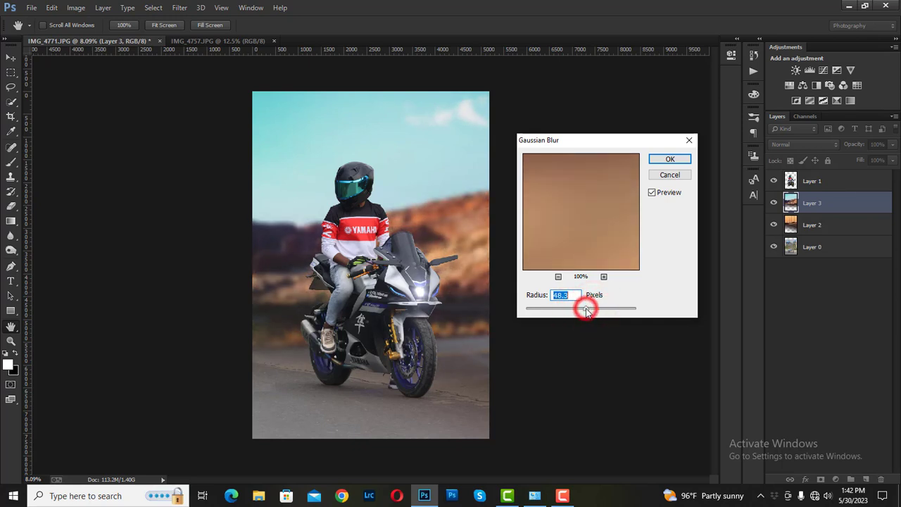
pyautogui.click(669, 158)
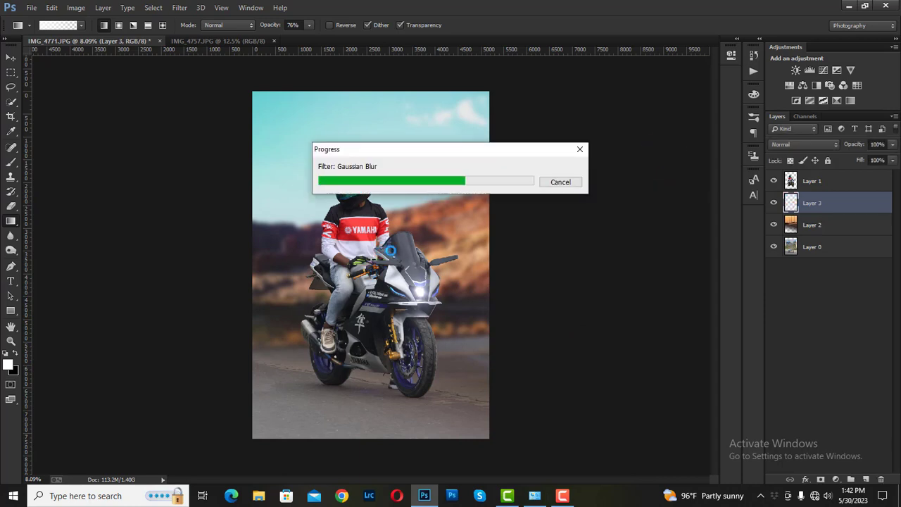
pyautogui.click(774, 203)
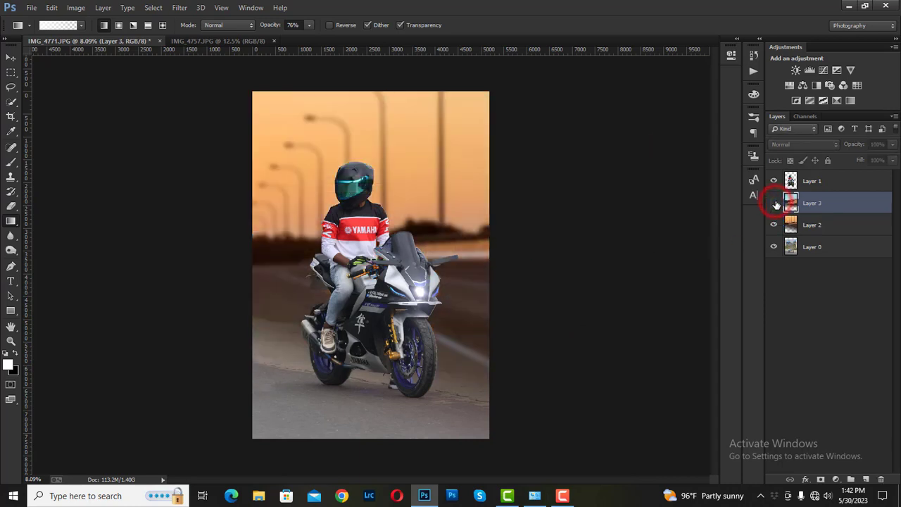
# - Toggle Layer 3's visibility to compare, leaving it hidden
pyautogui.click(774, 203)
pyautogui.click(774, 202)
pyautogui.click(774, 203)
pyautogui.click(774, 202)
pyautogui.scroll(-3, 477, 213)
pyautogui.scroll(-1, 476, 213)
pyautogui.scroll(2, 476, 213)
pyautogui.scroll(2, 361, 262)
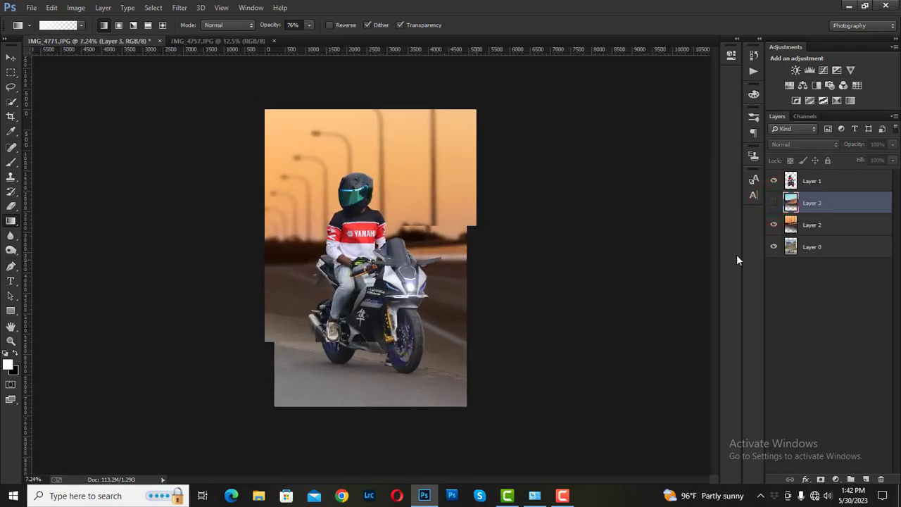
# - Duplicate Layer 0 as Layer 0 copy and hide the original Layer 0
pyautogui.click(811, 232)
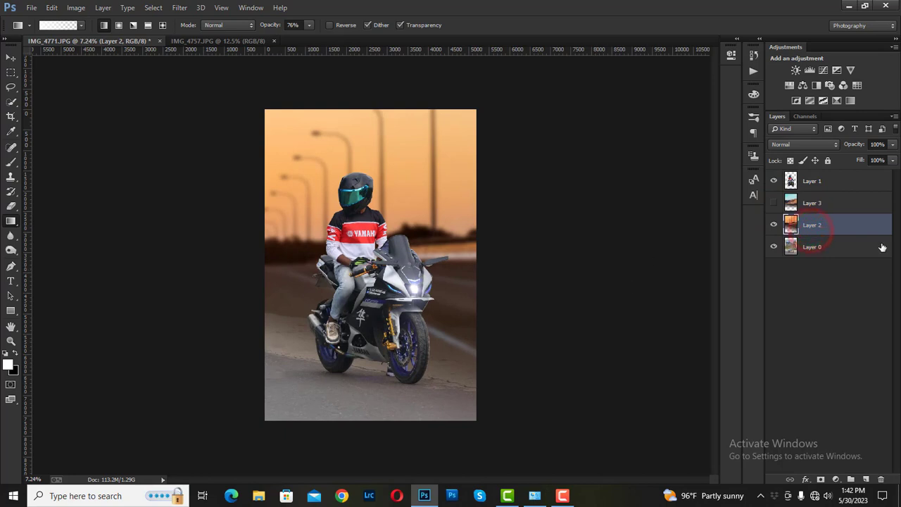
pyautogui.click(827, 248)
pyautogui.moveTo(814, 249); pyautogui.dragTo(866, 479)
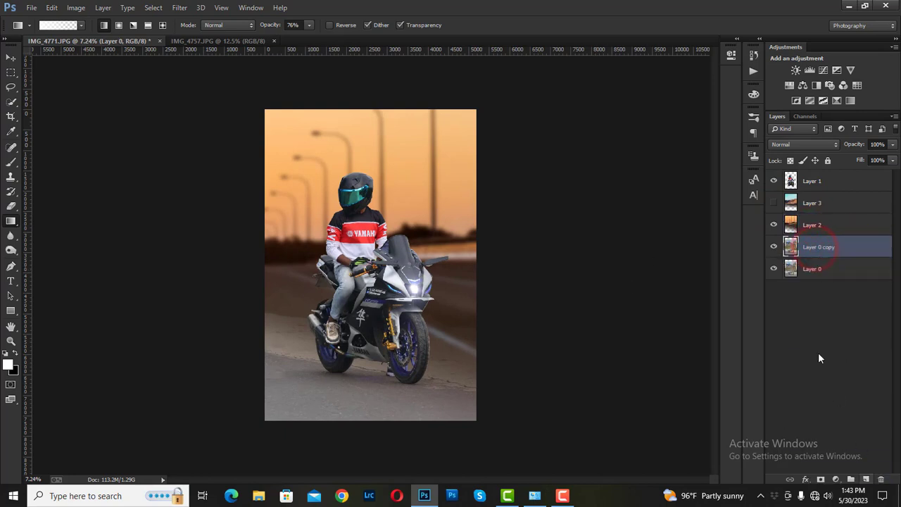
pyautogui.click(773, 269)
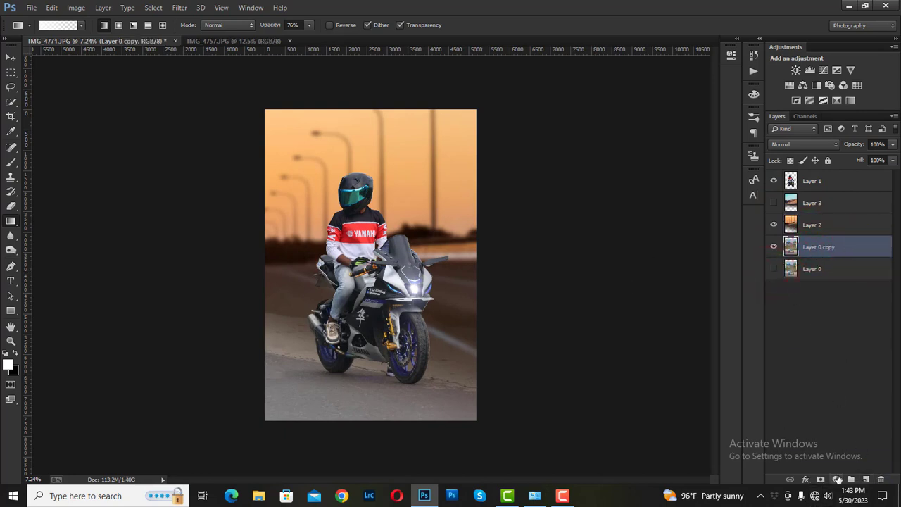
pyautogui.click(835, 479)
# - Add a Color Balance layer clipped to Layer 0 copy and warm its Shadows toward red
pyautogui.click(800, 351)
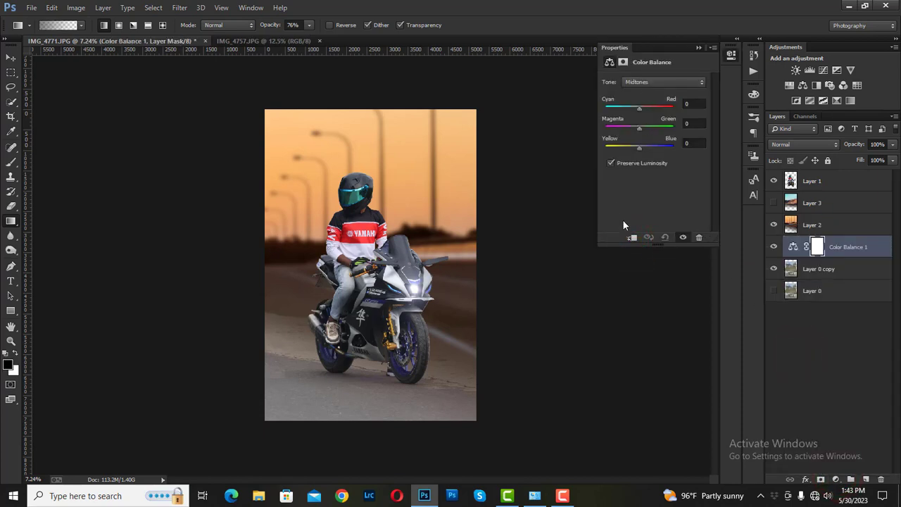
pyautogui.click(628, 241)
pyautogui.click(637, 81)
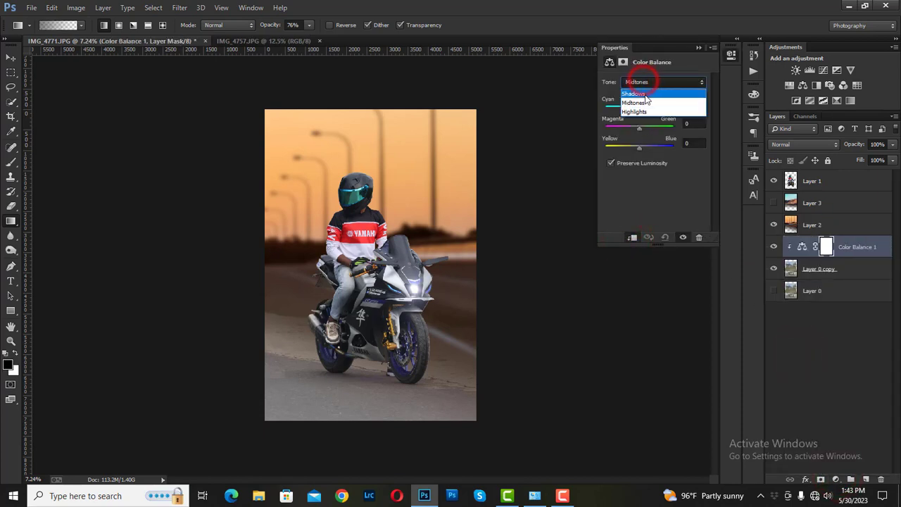
pyautogui.click(643, 95)
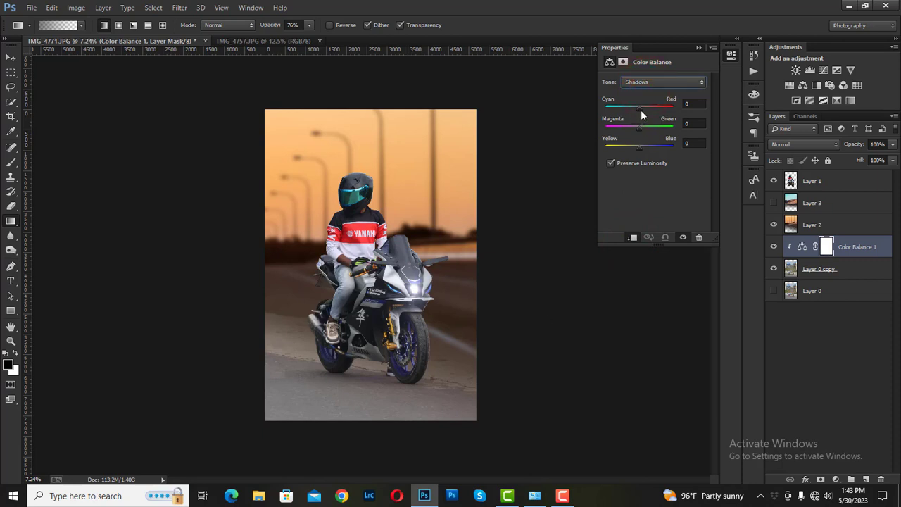
pyautogui.moveTo(640, 110); pyautogui.dragTo(626, 146)
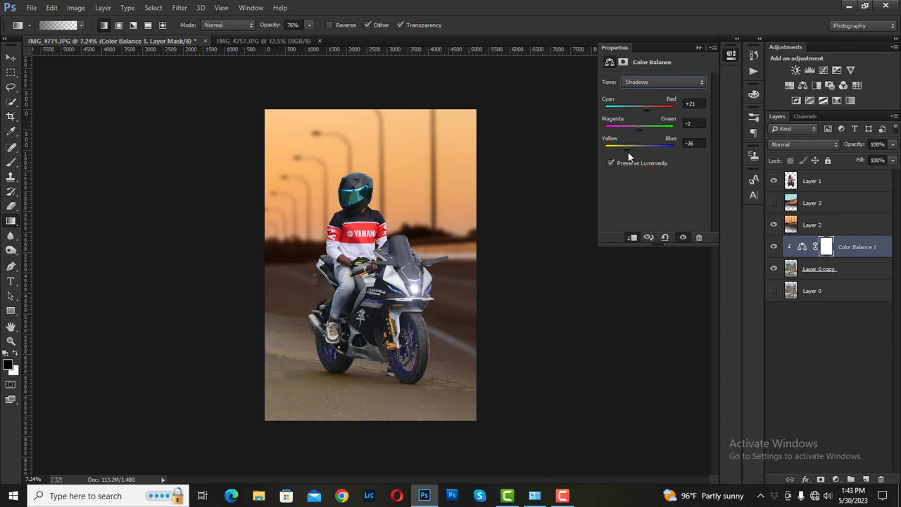
pyautogui.moveTo(632, 148); pyautogui.dragTo(627, 154)
pyautogui.moveTo(637, 127); pyautogui.dragTo(632, 128)
pyautogui.moveTo(644, 105)
pyautogui.mouseDown()
pyautogui.moveTo(637, 104)
pyautogui.moveTo(648, 113)
pyautogui.mouseUp()
# - Shift the Color Balance midtones slightly toward yellow with Yellow-Blue at -8
pyautogui.click(642, 83)
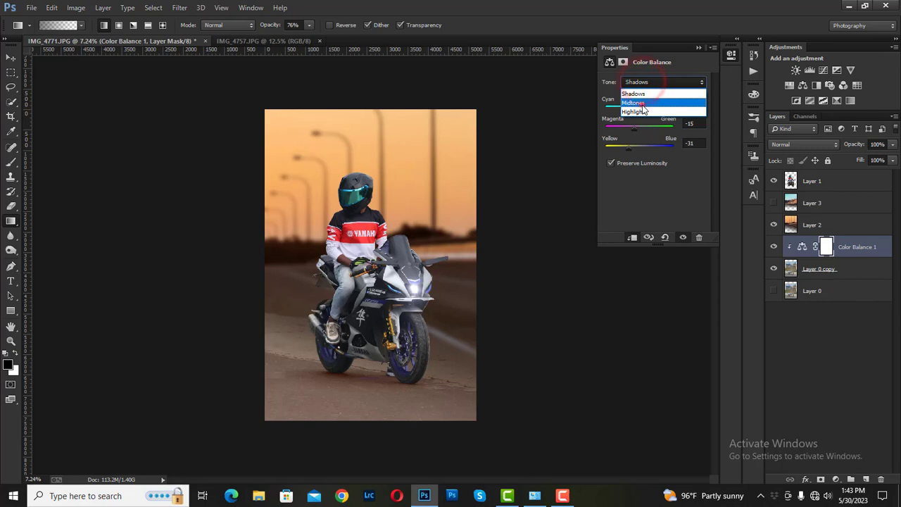
pyautogui.click(641, 99)
pyautogui.moveTo(639, 147); pyautogui.dragTo(636, 145)
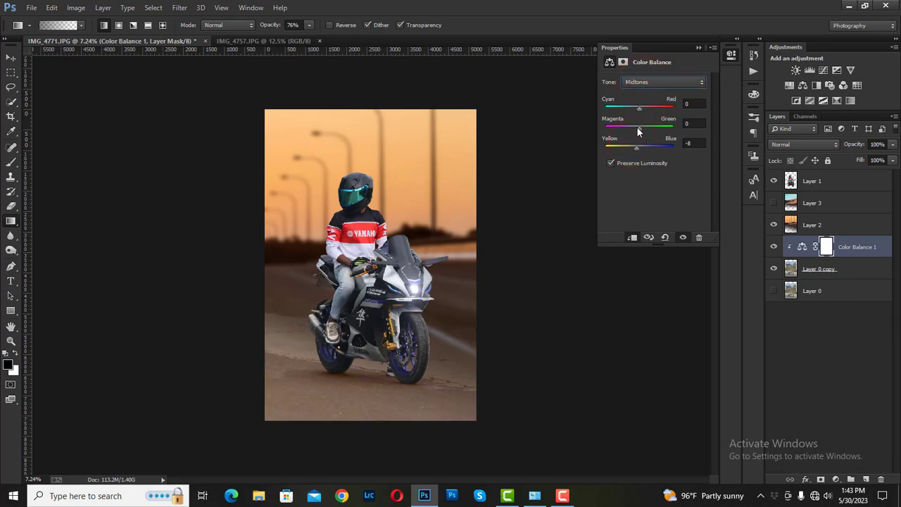
pyautogui.moveTo(638, 107)
pyautogui.mouseDown()
pyautogui.moveTo(629, 106)
pyautogui.moveTo(639, 111)
pyautogui.mouseUp()
pyautogui.moveTo(639, 107); pyautogui.dragTo(638, 107)
# - Refine the Shadows to +31 red, -15 magenta and -39 yellow
pyautogui.click(647, 81)
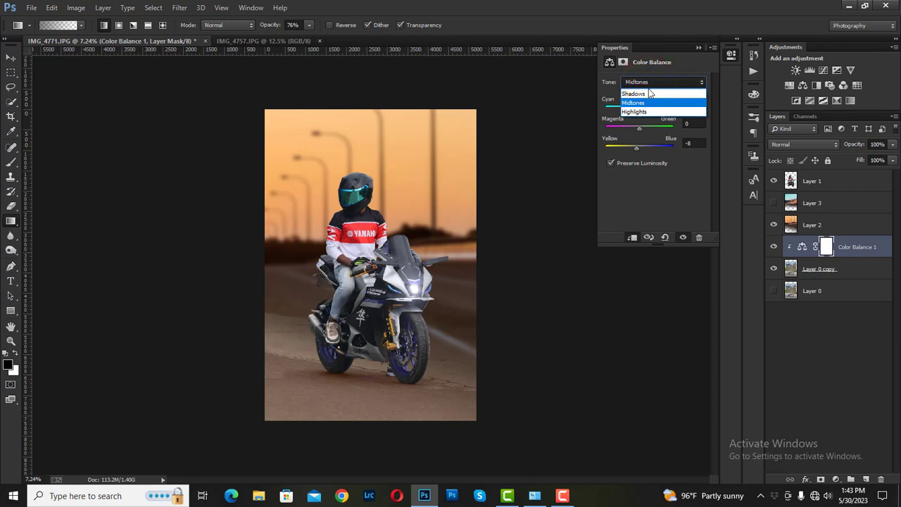
pyautogui.click(648, 93)
pyautogui.moveTo(660, 131); pyautogui.dragTo(636, 128)
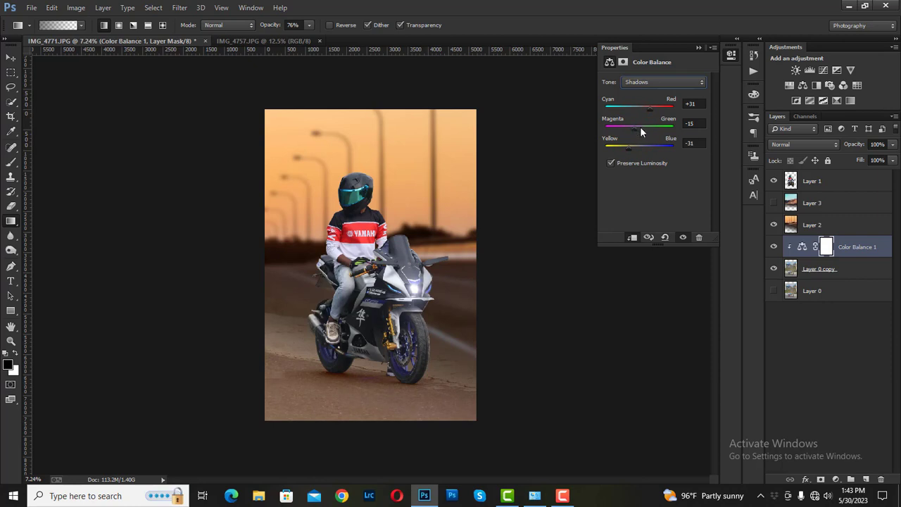
pyautogui.moveTo(627, 145); pyautogui.dragTo(628, 145)
pyautogui.moveTo(625, 143); pyautogui.dragTo(625, 143)
pyautogui.click(697, 51)
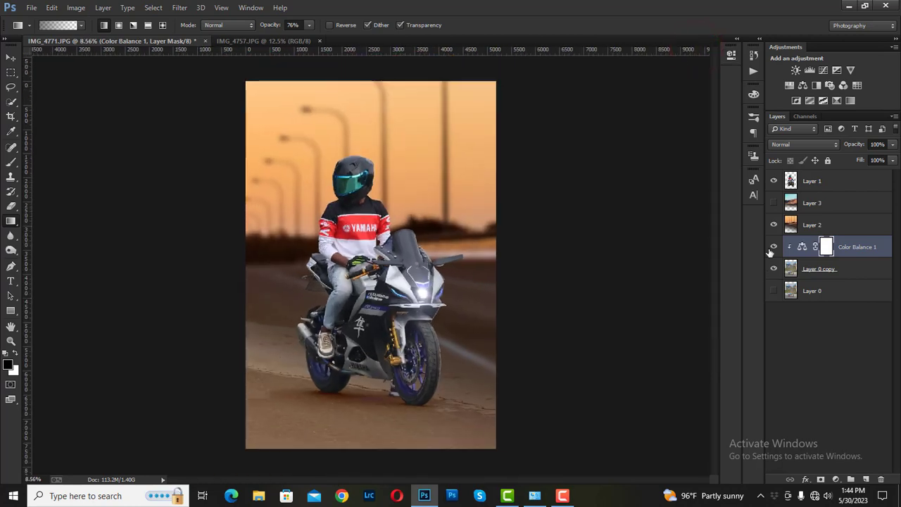
# - Merge Color Balance 1 into Layer 0 copy and darken the image bottom with a black gradient
pyautogui.rightClick(832, 269)
pyautogui.click(714, 304)
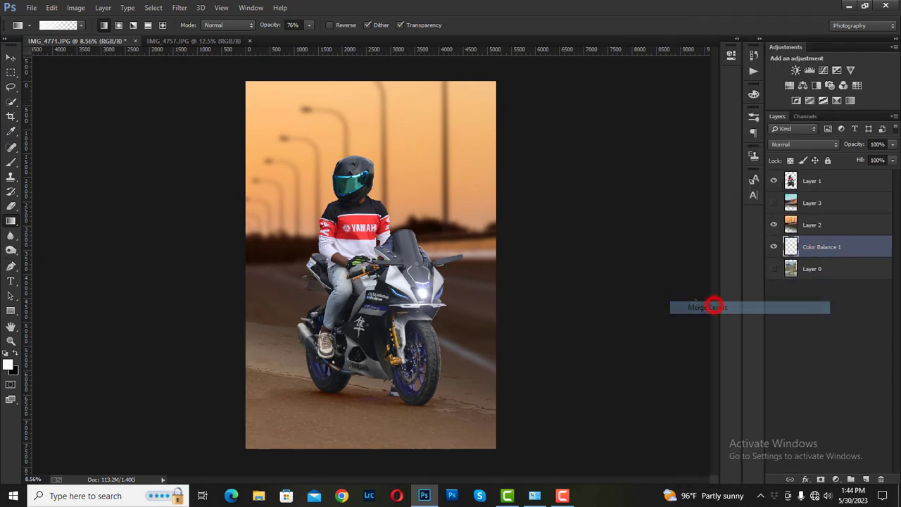
pyautogui.click(10, 220)
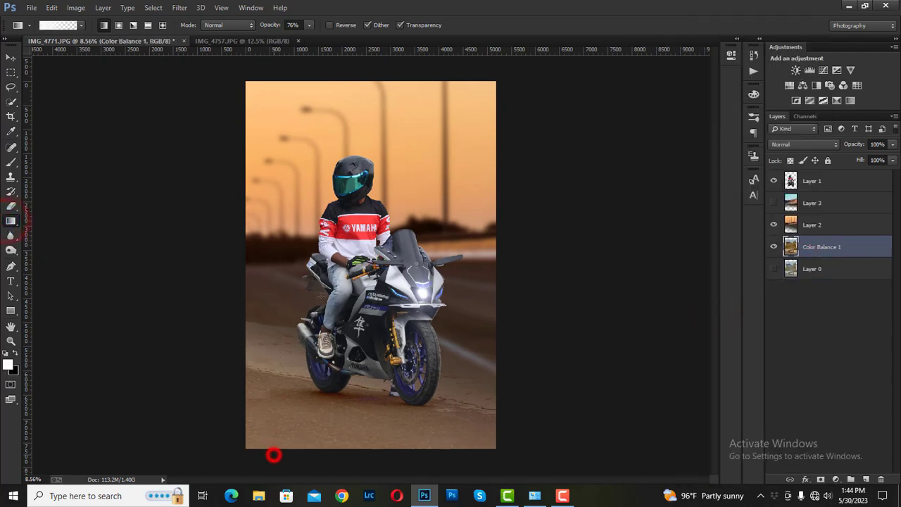
pyautogui.moveTo(273, 456)
pyautogui.mouseDown()
pyautogui.moveTo(313, 330)
pyautogui.moveTo(274, 334)
pyautogui.mouseUp()
pyautogui.hotkey('ctrl', 'z')
pyautogui.click(14, 353)
pyautogui.moveTo(259, 458); pyautogui.dragTo(309, 285)
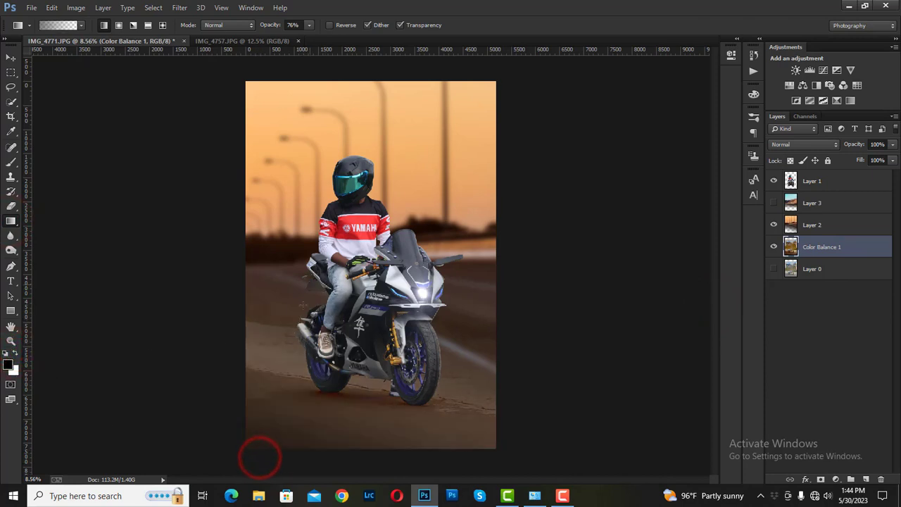
pyautogui.hotkey('ctrl', '-')
pyautogui.scroll(-1, 277, 367)
pyautogui.moveTo(276, 444); pyautogui.dragTo(321, 290)
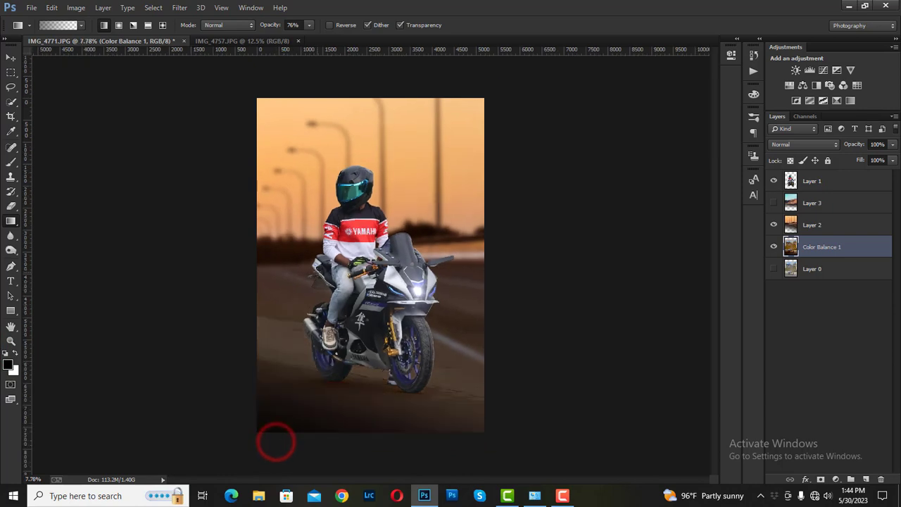
pyautogui.scroll(-1, 318, 275)
pyautogui.scroll(3, 267, 352)
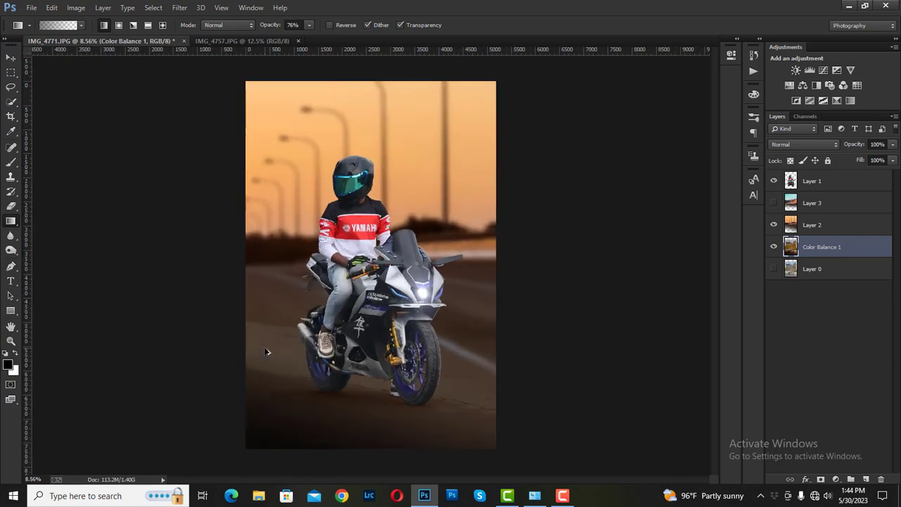
# - Select the rider layer, Layer 1
pyautogui.click(813, 182)
pyautogui.scroll(1, 466, 236)
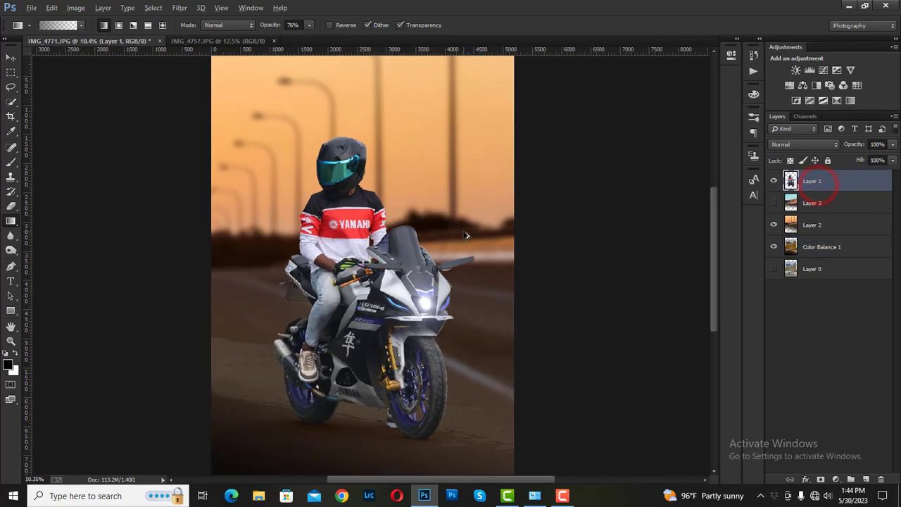
pyautogui.scroll(-1, 465, 236)
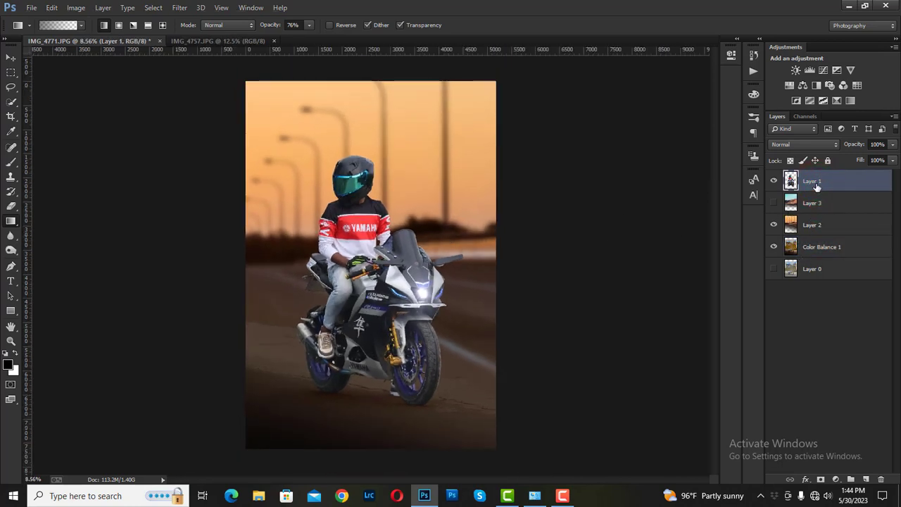
# - Duplicate the rider layer, hide the original, and add a Color Balance clipped to the copy
pyautogui.moveTo(813, 181); pyautogui.dragTo(866, 478)
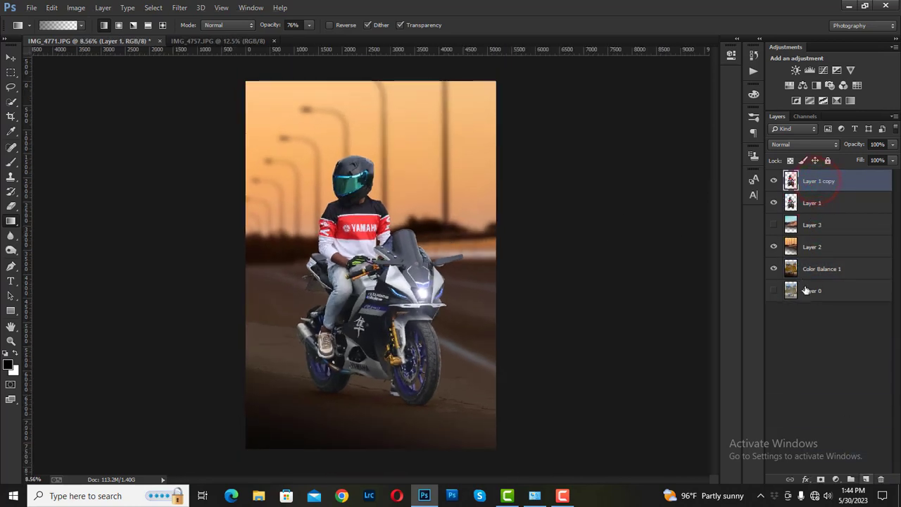
pyautogui.click(773, 202)
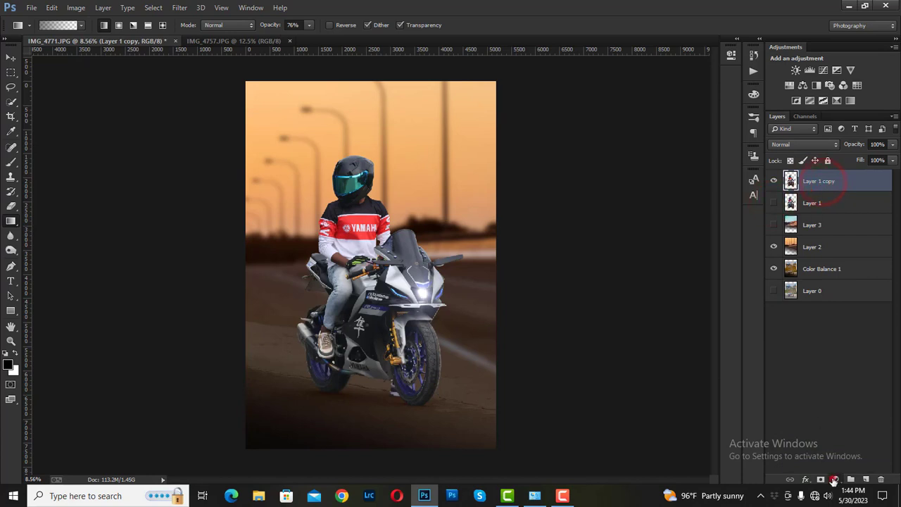
pyautogui.click(835, 480)
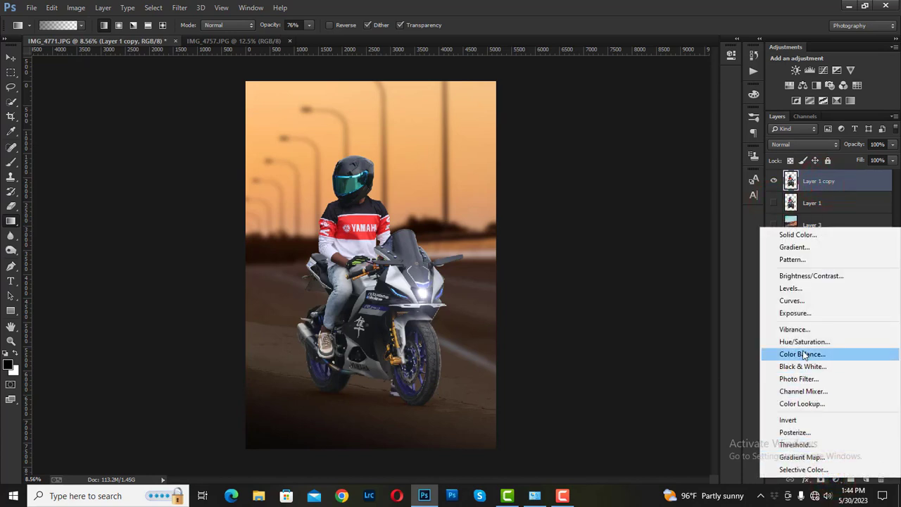
pyautogui.click(803, 354)
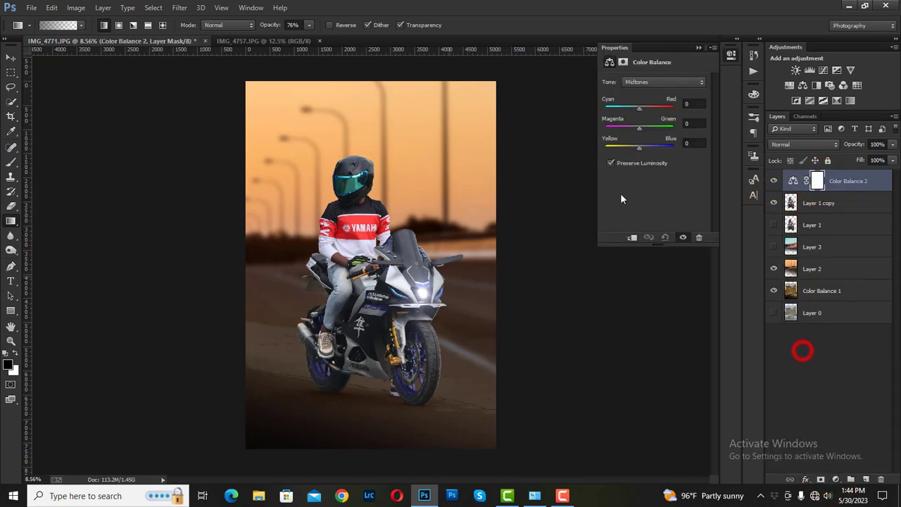
pyautogui.click(630, 238)
# - Set the rider's Shadows to Cyan-Red +16 and Yellow-Blue -11
pyautogui.click(641, 82)
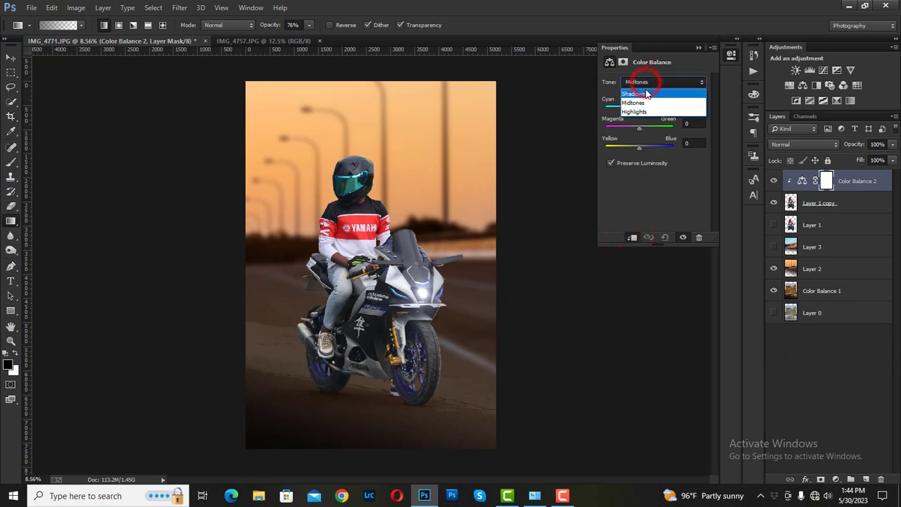
pyautogui.click(645, 93)
pyautogui.moveTo(638, 107); pyautogui.dragTo(646, 107)
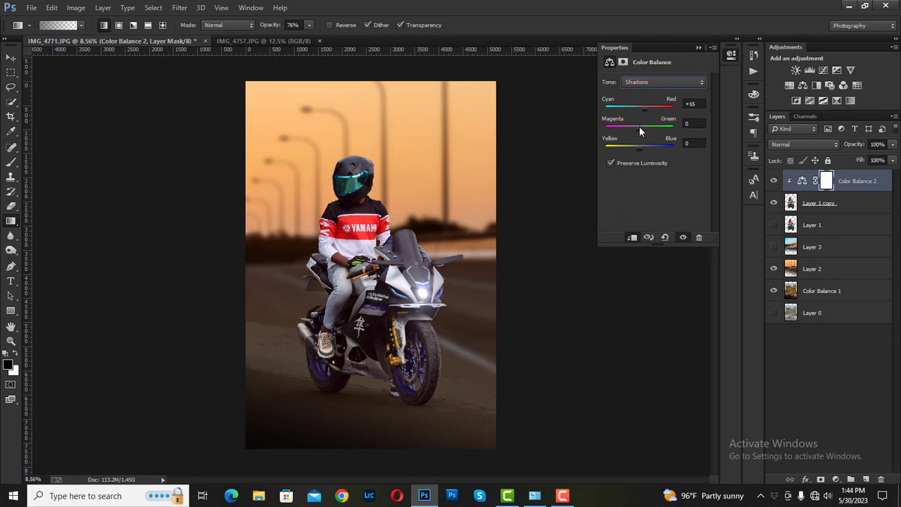
pyautogui.moveTo(640, 144); pyautogui.dragTo(636, 148)
pyautogui.click(697, 48)
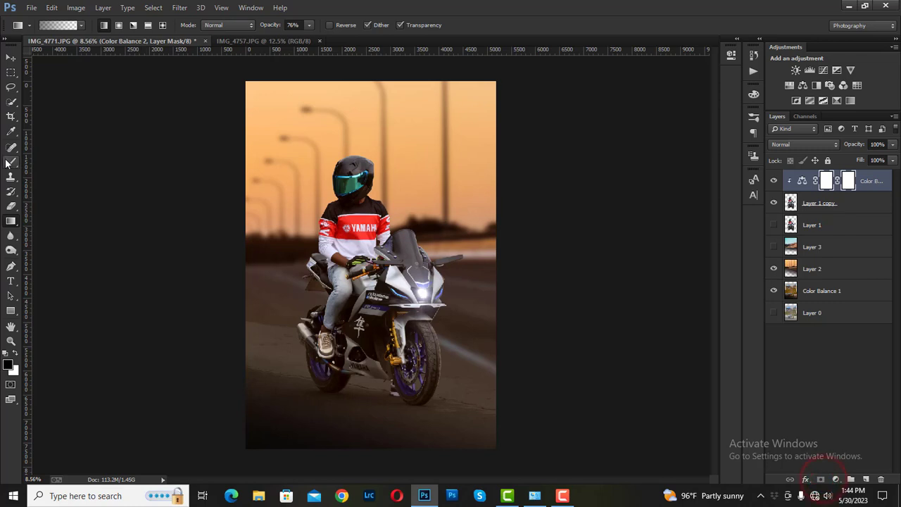
# - Brush black on the Color Balance mask over the rider's helmet and jersey
pyautogui.click(11, 162)
pyautogui.scroll(3, 341, 192)
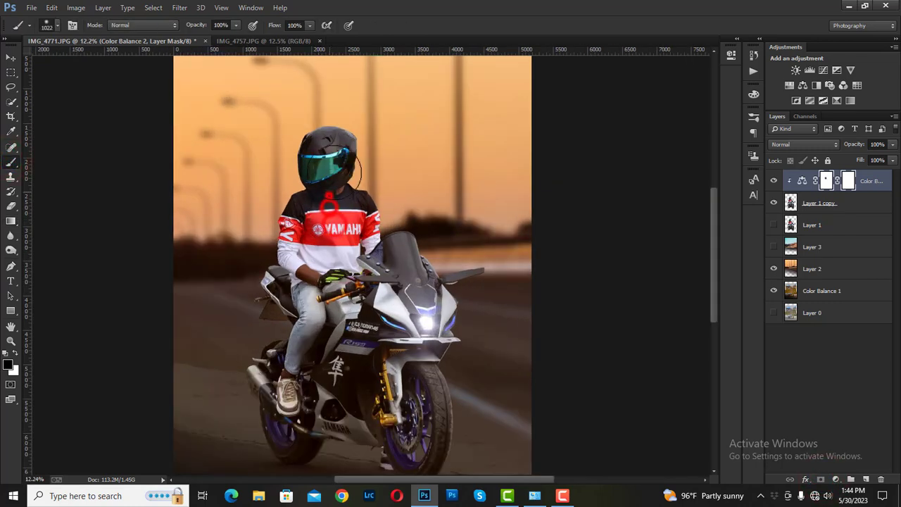
pyautogui.moveTo(328, 204)
pyautogui.mouseDown()
pyautogui.moveTo(299, 208)
pyautogui.moveTo(356, 296)
pyautogui.mouseUp()
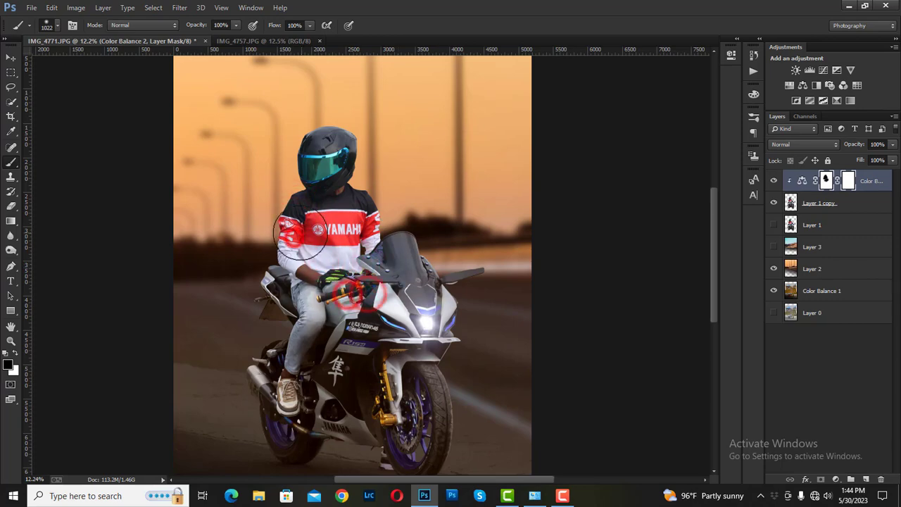
pyautogui.scroll(-2, 338, 236)
pyautogui.scroll(1, 372, 241)
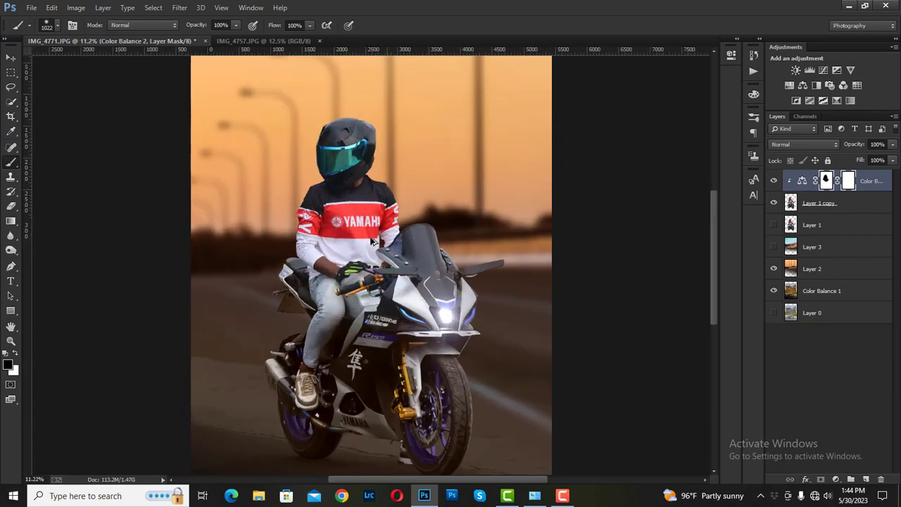
pyautogui.scroll(-1, 371, 241)
pyautogui.scroll(-1, 331, 235)
pyautogui.scroll(1, 233, 245)
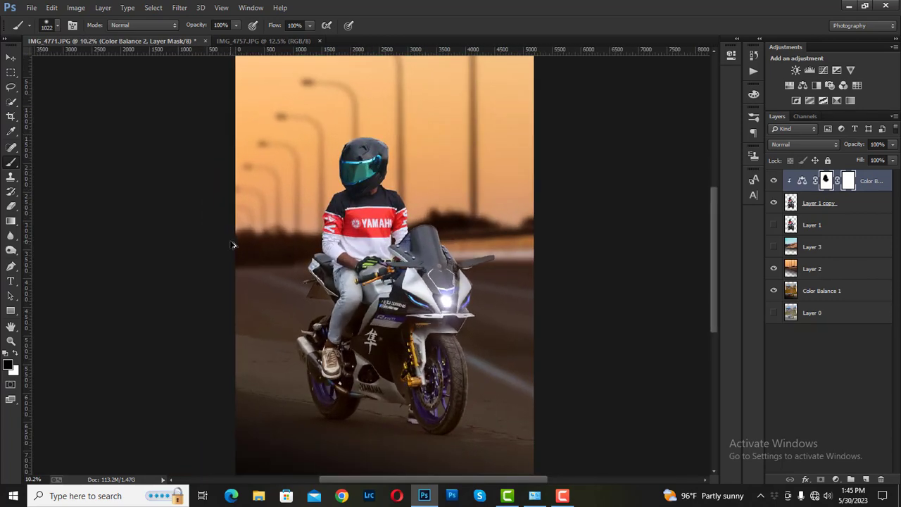
pyautogui.rightClick(823, 202)
# - Merge Color Balance 2 into the rider copy layer
pyautogui.click(716, 303)
pyautogui.scroll(-1, 424, 224)
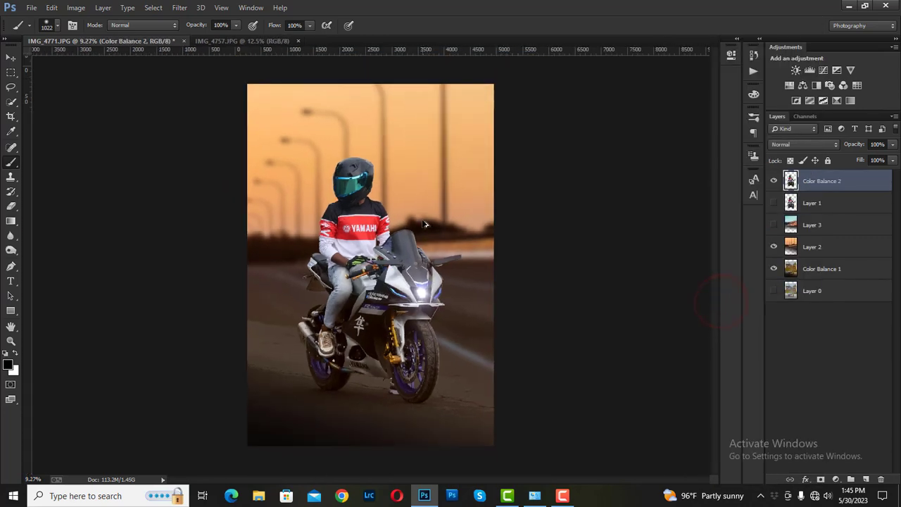
pyautogui.scroll(1, 424, 224)
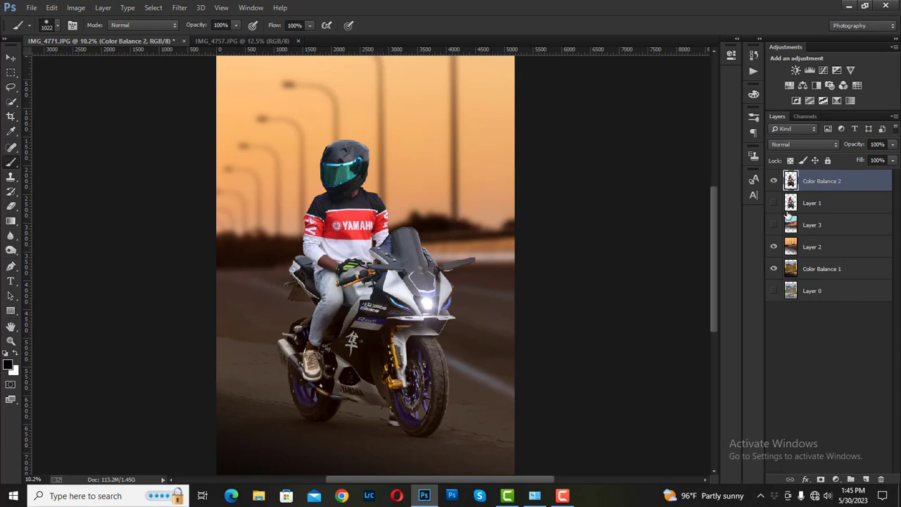
# - Add a clipped, colorized Hue/Saturation layer at Hue 31, Saturation 62, Lightness +78
pyautogui.click(789, 85)
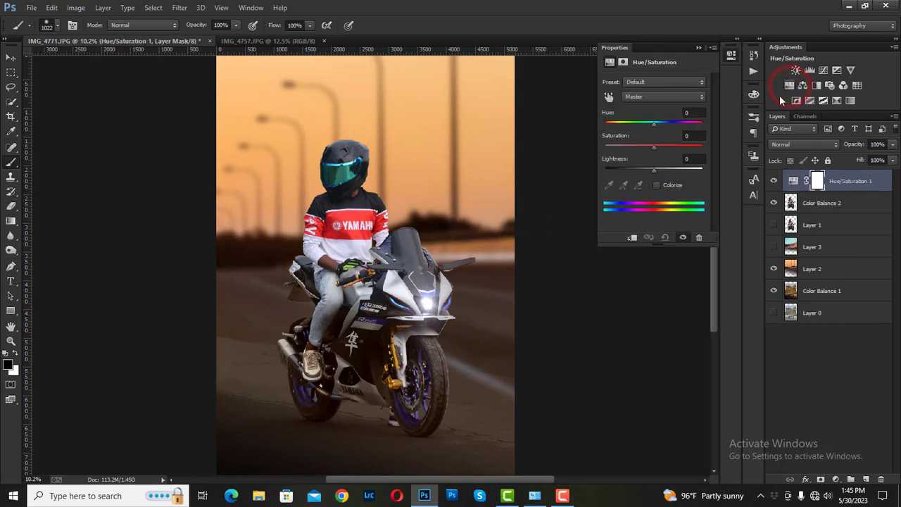
pyautogui.click(654, 185)
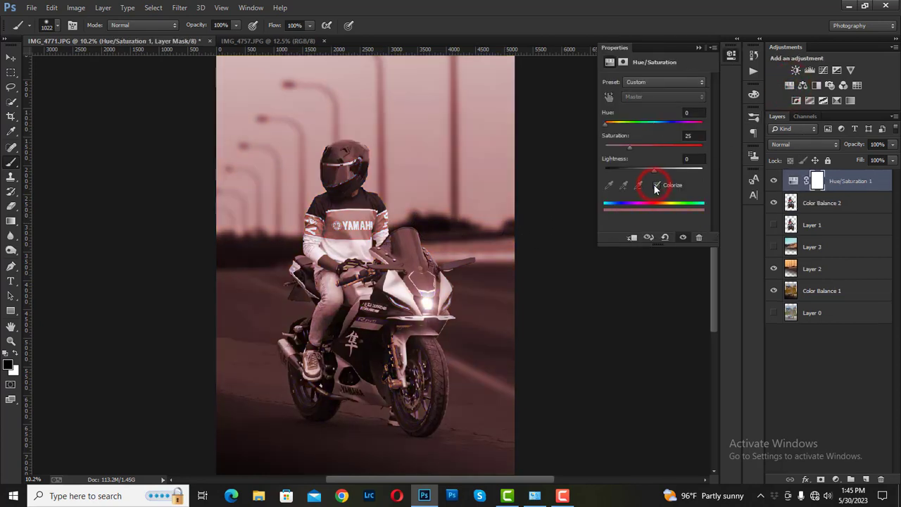
pyautogui.click(631, 237)
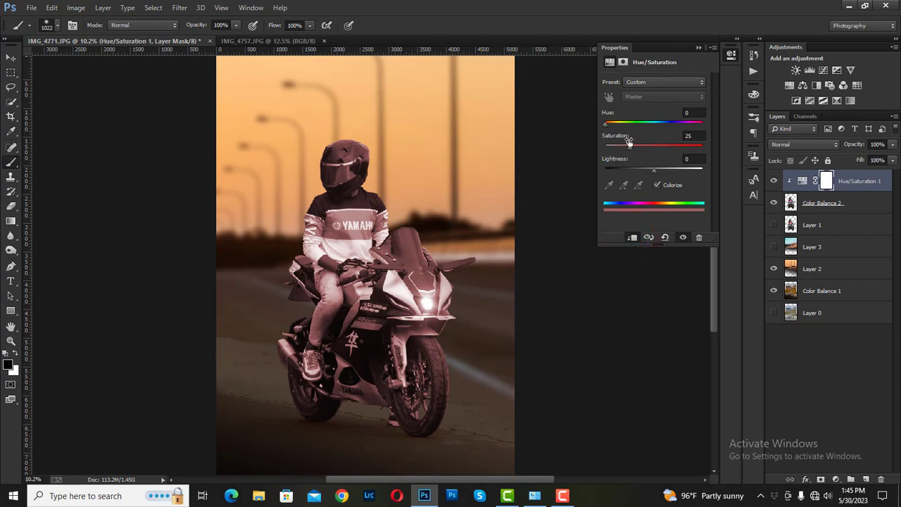
pyautogui.click(617, 123)
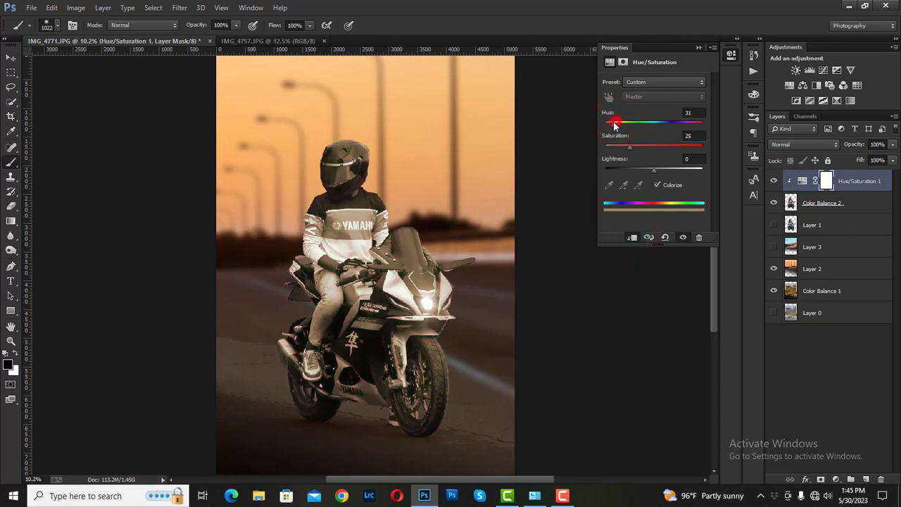
pyautogui.moveTo(631, 145); pyautogui.dragTo(692, 171)
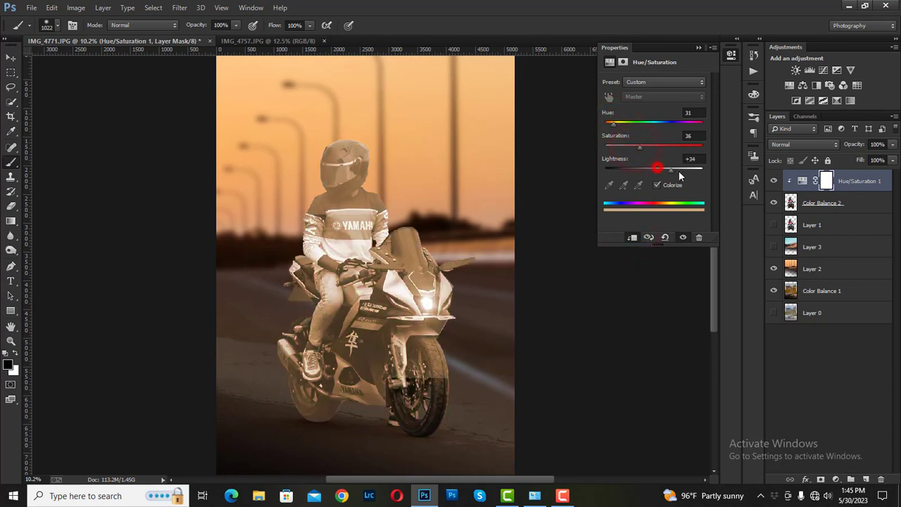
pyautogui.moveTo(642, 146); pyautogui.dragTo(665, 149)
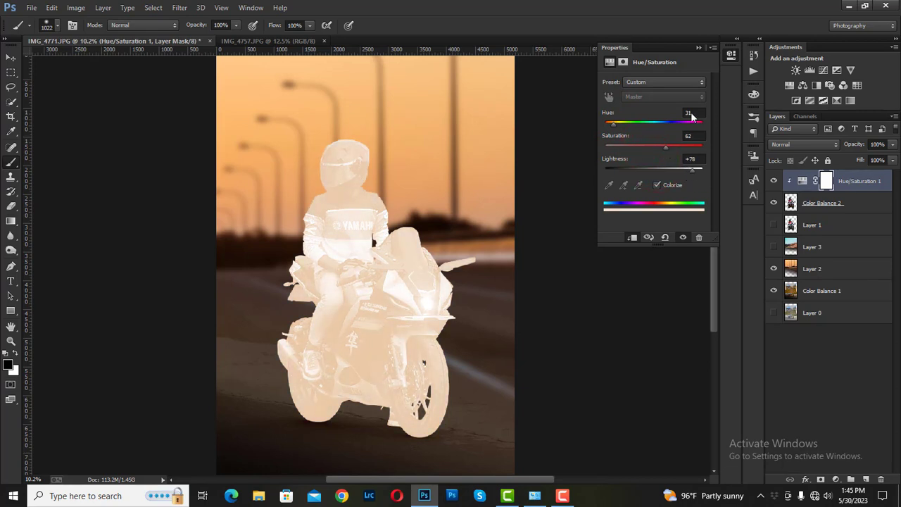
pyautogui.click(698, 48)
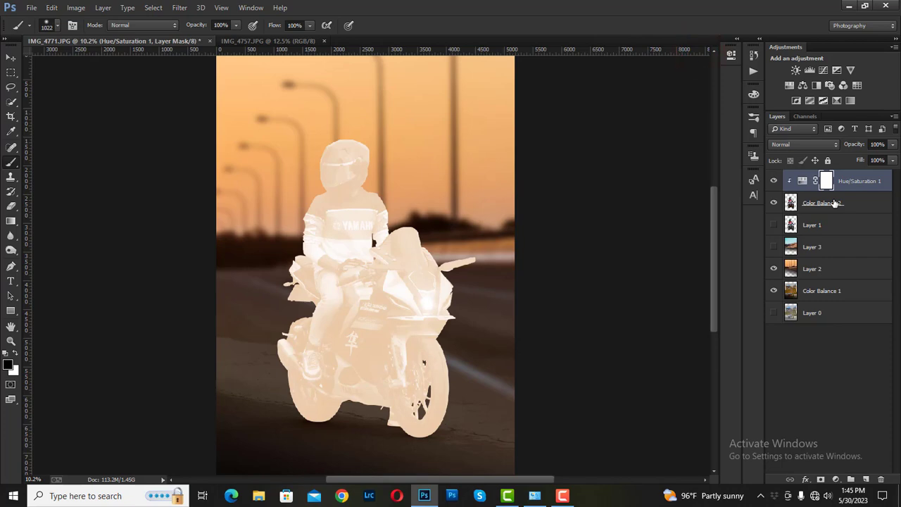
# - Invert the Hue/Saturation mask and paint the tint back along the shoulder edge with a ~173 px brush
pyautogui.hotkey('ctrl', 'i')
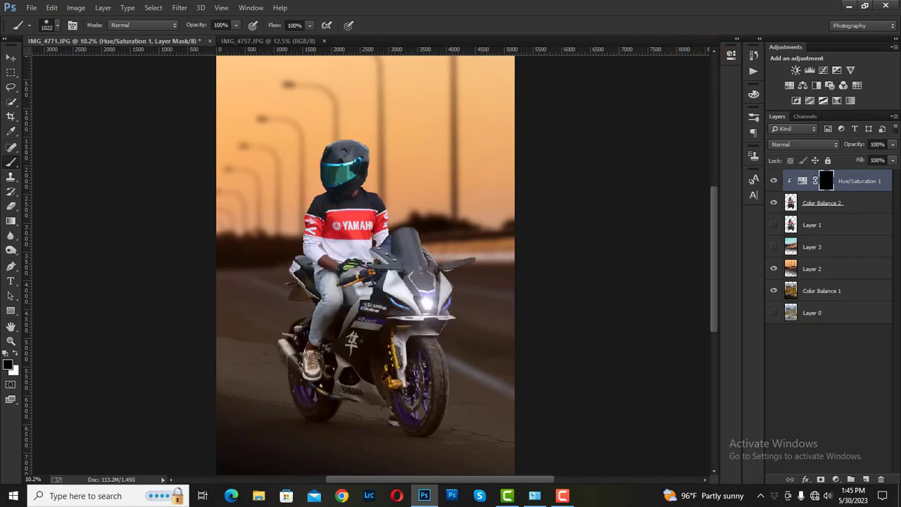
pyautogui.scroll(5, 352, 168)
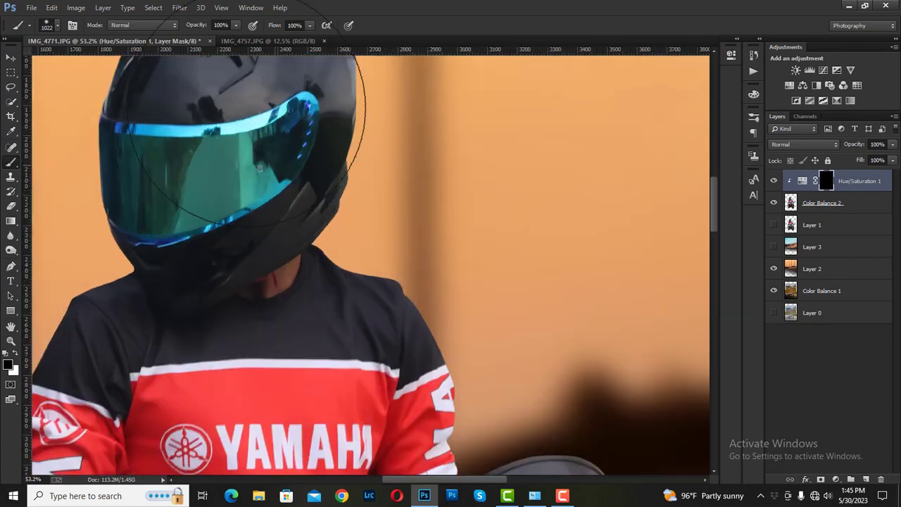
pyautogui.moveTo(381, 225); pyautogui.dragTo(296, 251)
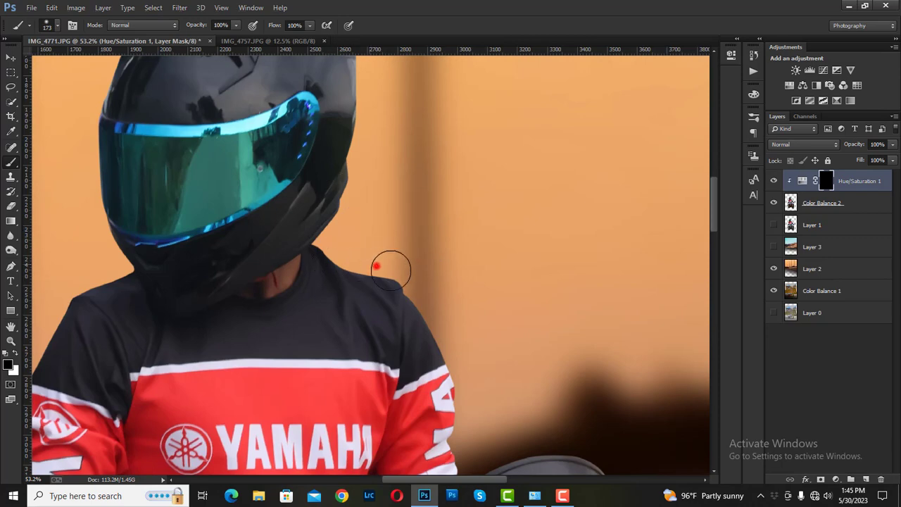
pyautogui.click(352, 251)
pyautogui.click(378, 262)
# - Paint the warm rim glow along the sleeve edge and the windshield's top edge
pyautogui.scroll(-2, 437, 288)
pyautogui.click(416, 262)
pyautogui.scroll(-3, 431, 250)
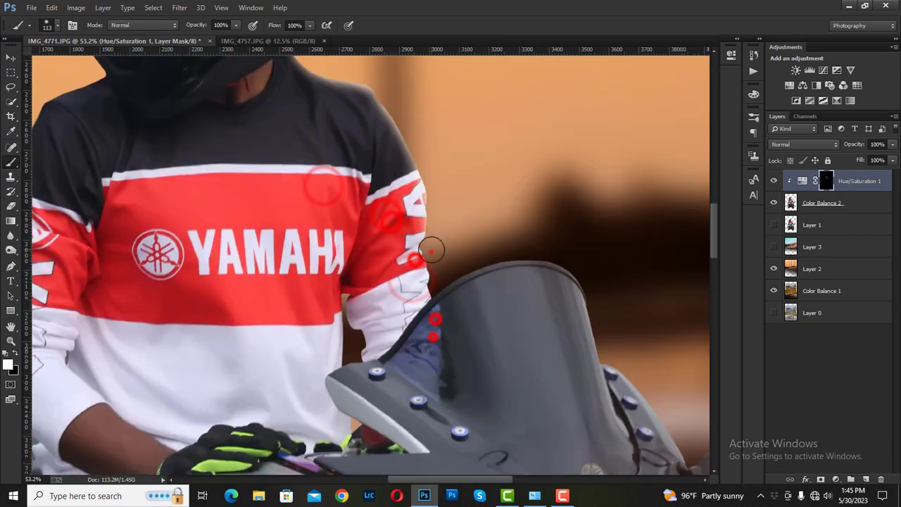
pyautogui.scroll(-3, 432, 250)
pyautogui.hscroll(3, 317, 301)
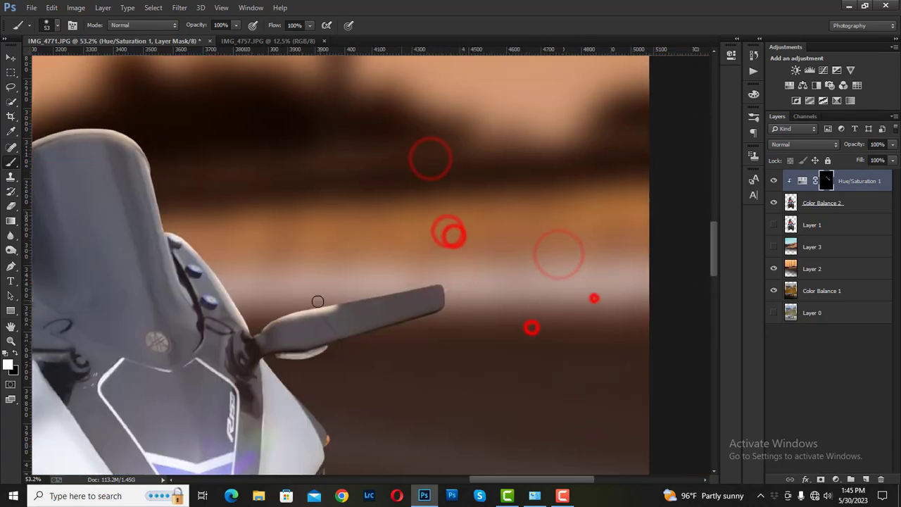
pyautogui.scroll(2, 318, 301)
pyautogui.scroll(-3, 493, 328)
pyautogui.scroll(2, 405, 329)
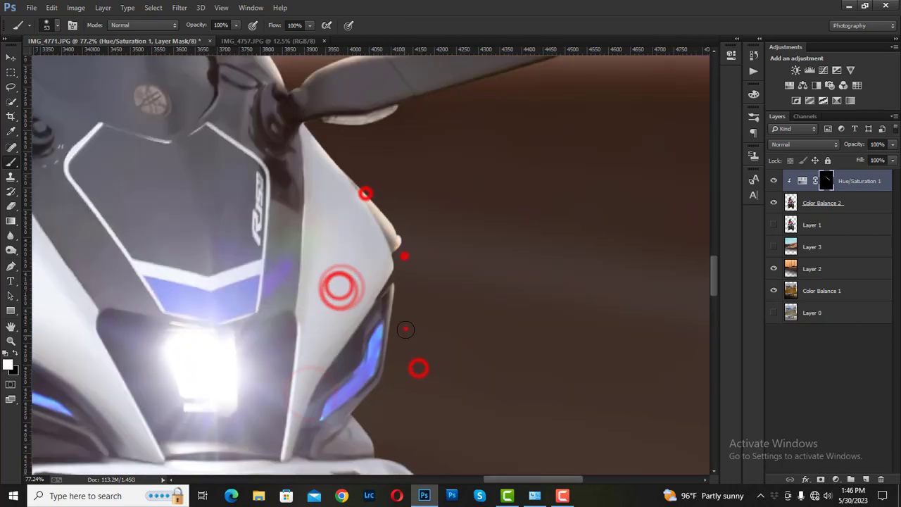
pyautogui.scroll(-3, 406, 329)
pyautogui.scroll(4, 378, 195)
pyautogui.scroll(2, 376, 197)
pyautogui.scroll(1, 423, 262)
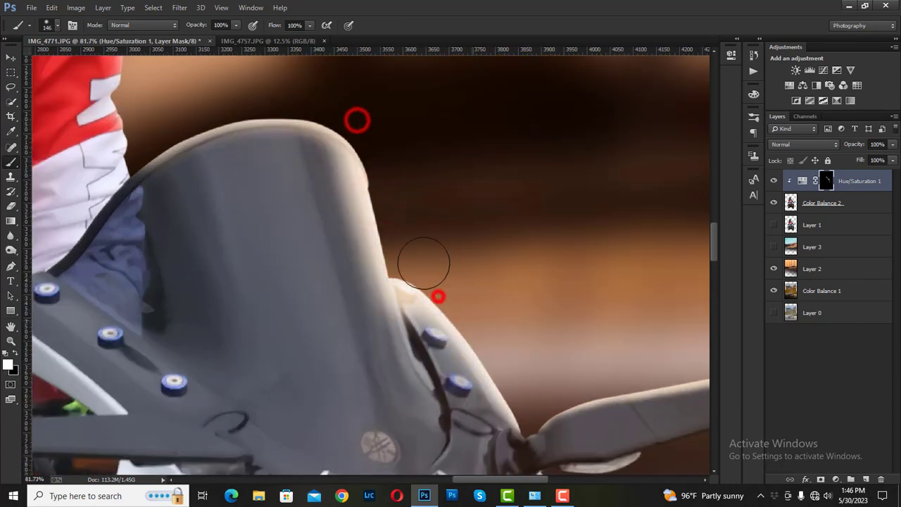
pyautogui.moveTo(423, 262); pyautogui.dragTo(402, 343)
pyautogui.scroll(-2, 402, 343)
# - Touch up stray glow in black, then paint a light streak along the helmet visor edge
pyautogui.press('x')
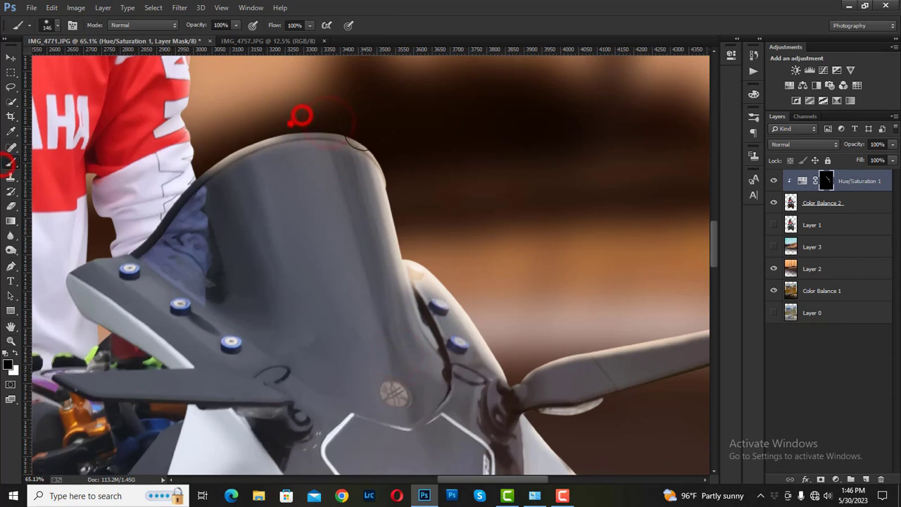
pyautogui.scroll(-3, 324, 118)
pyautogui.press('x')
pyautogui.scroll(3, 422, 204)
pyautogui.moveTo(528, 317)
pyautogui.mouseDown()
pyautogui.moveTo(449, 143)
pyautogui.moveTo(328, 201)
pyautogui.mouseUp()
pyautogui.scroll(2, 328, 202)
pyautogui.scroll(3, 322, 141)
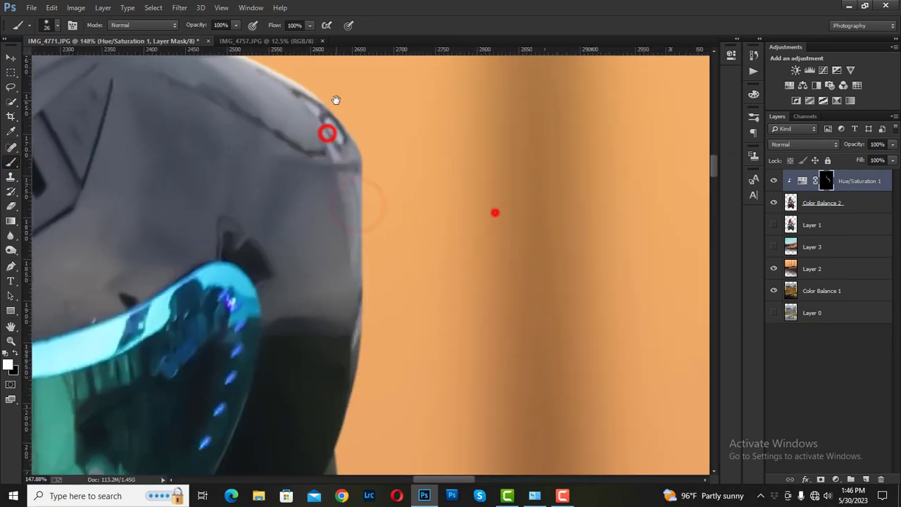
pyautogui.moveTo(368, 312); pyautogui.dragTo(350, 134)
pyautogui.moveTo(368, 292); pyautogui.dragTo(345, 115)
pyautogui.moveTo(335, 301)
pyautogui.mouseDown()
pyautogui.moveTo(343, 241)
pyautogui.moveTo(388, 264)
pyautogui.mouseUp()
pyautogui.moveTo(337, 204); pyautogui.dragTo(394, 214)
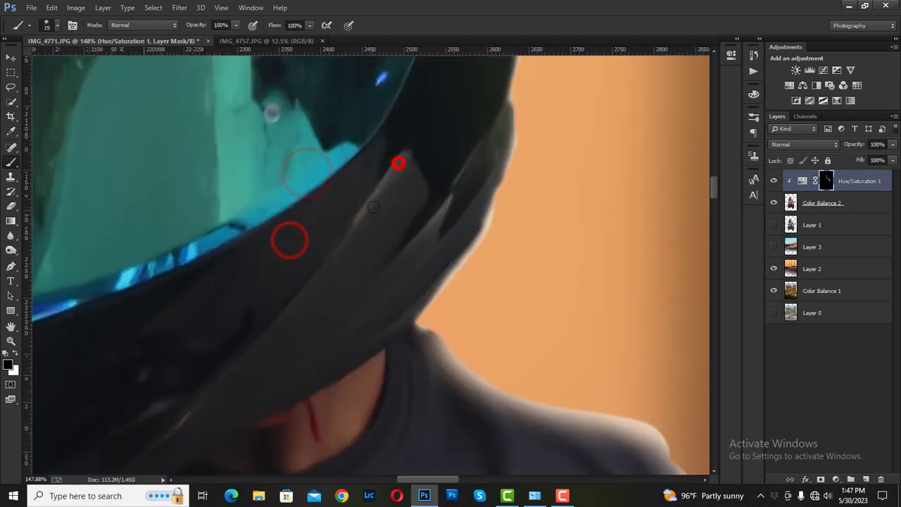
pyautogui.keyDown('shift'); pyautogui.click(399, 165); pyautogui.keyUp('shift')
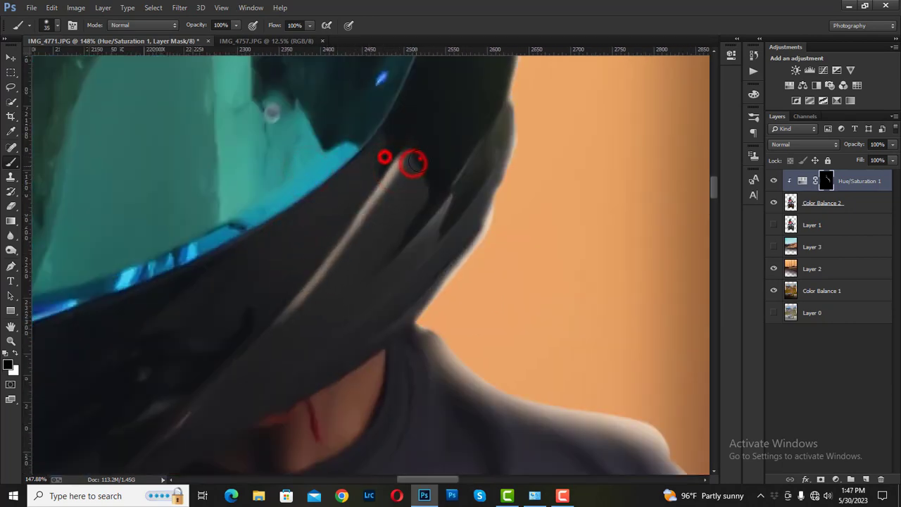
# - Shrink the brush for fine edges and dab a light spot on the helmet side
pyautogui.moveTo(414, 162); pyautogui.dragTo(371, 149)
pyautogui.press('[')
pyautogui.press('[')
pyautogui.press('[')
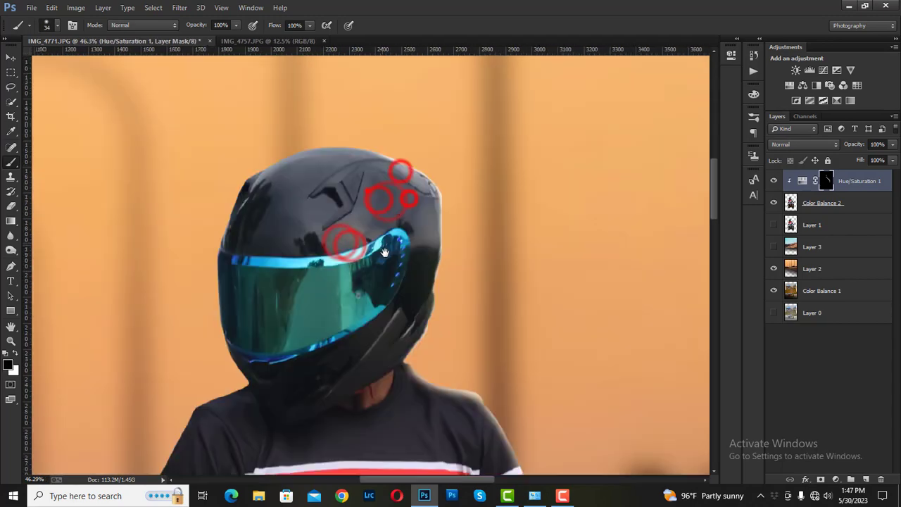
pyautogui.moveTo(387, 202); pyautogui.dragTo(366, 190)
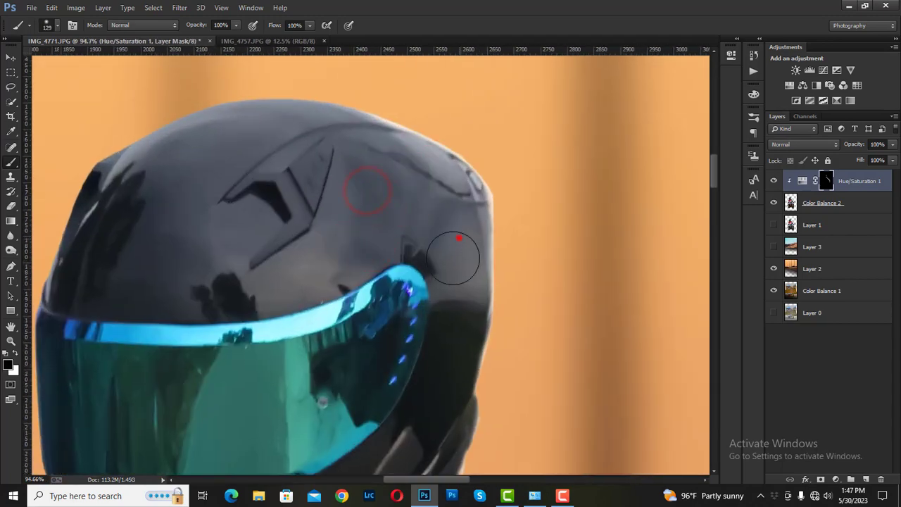
pyautogui.click(458, 237)
pyautogui.click(221, 25)
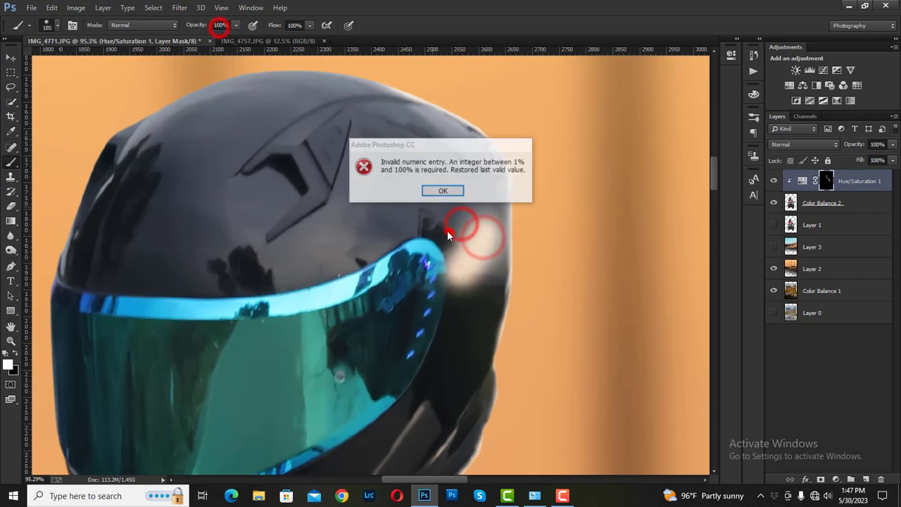
pyautogui.click(440, 191)
# - Remove excess glow near the visor in black and paint along the helmet's left edge
pyautogui.press('x')
pyautogui.click(455, 230)
pyautogui.click(487, 297)
pyautogui.scroll(1, 542, 273)
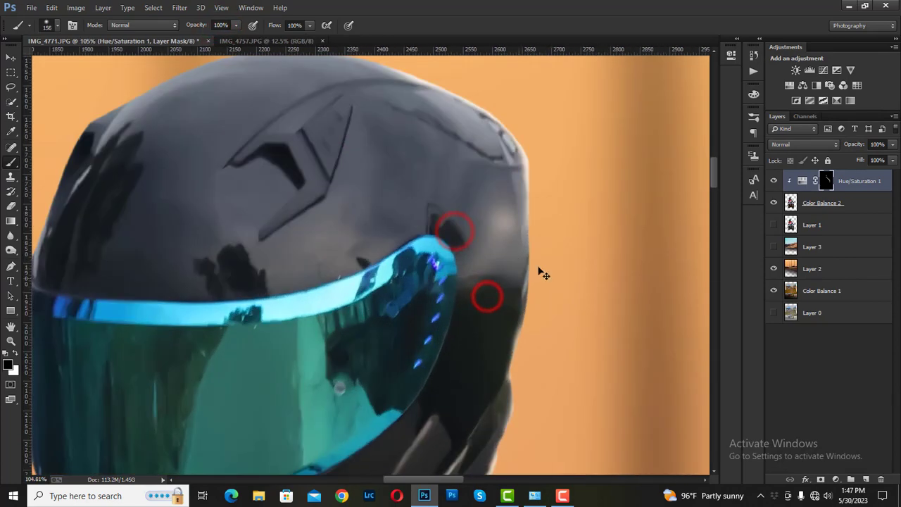
pyautogui.moveTo(547, 197)
pyautogui.mouseDown()
pyautogui.moveTo(352, 187)
pyautogui.moveTo(337, 137)
pyautogui.mouseUp()
pyautogui.moveTo(275, 303); pyautogui.dragTo(330, 139)
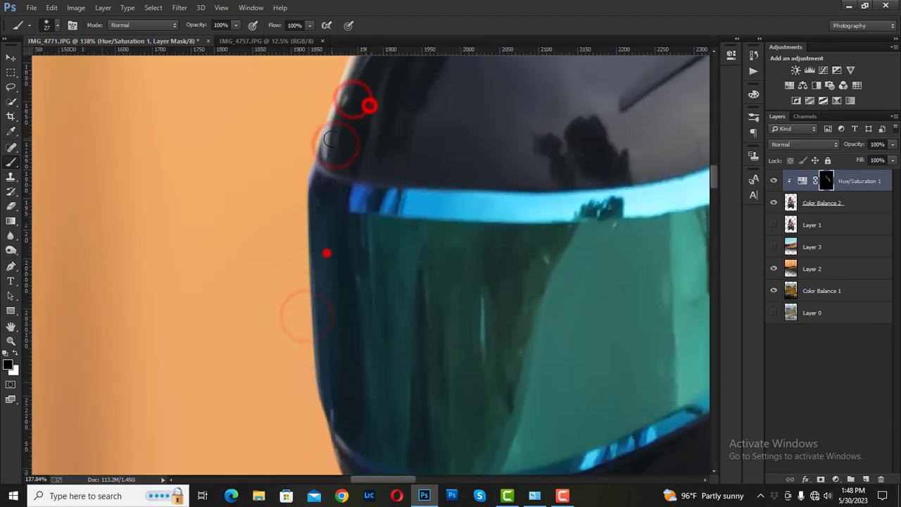
# - Paint rim glow down the rider's shoulder, sleeve and elbow edges
pyautogui.scroll(-3, 331, 139)
pyautogui.scroll(-5, 310, 260)
pyautogui.scroll(3, 275, 139)
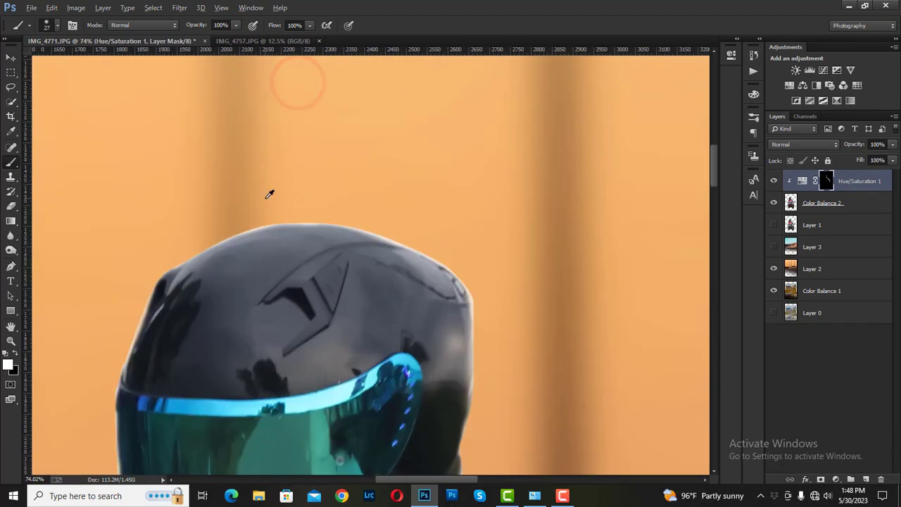
pyautogui.moveTo(270, 193); pyautogui.dragTo(183, 209)
pyautogui.moveTo(384, 187); pyautogui.dragTo(348, 292)
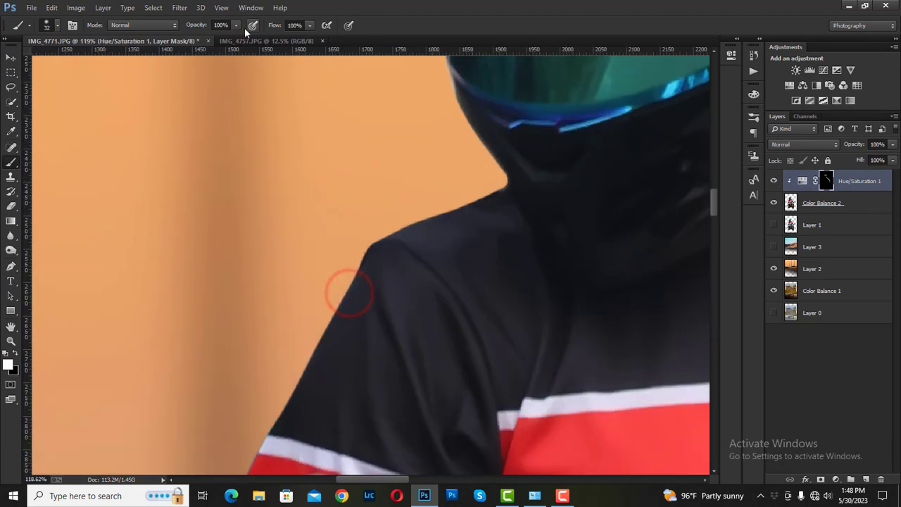
pyautogui.moveTo(303, 350); pyautogui.dragTo(310, 204)
pyautogui.moveTo(308, 336); pyautogui.dragTo(338, 205)
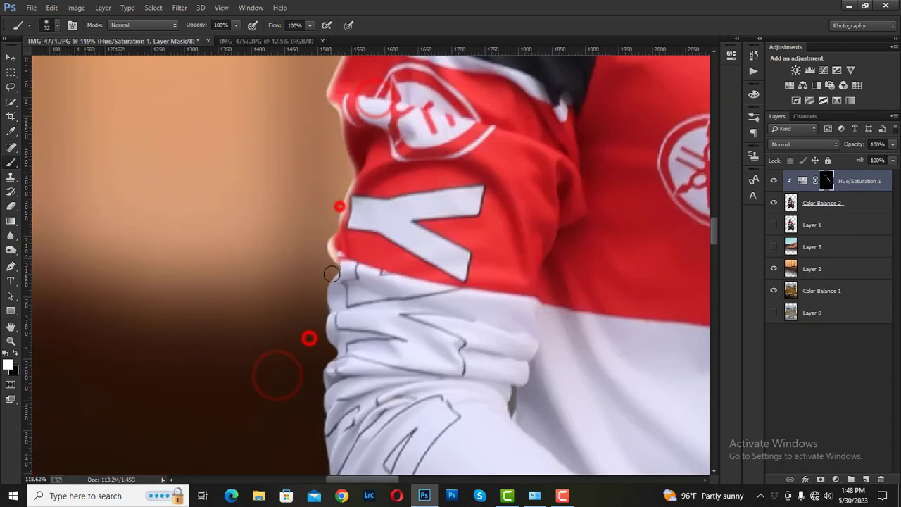
pyautogui.moveTo(327, 296); pyautogui.dragTo(328, 139)
# - Paint rim glow along the seat, tail, footpeg bracket, rear fender, rear wheel and exhaust
pyautogui.moveTo(317, 254); pyautogui.dragTo(308, 105)
pyautogui.moveTo(207, 275); pyautogui.dragTo(309, 210)
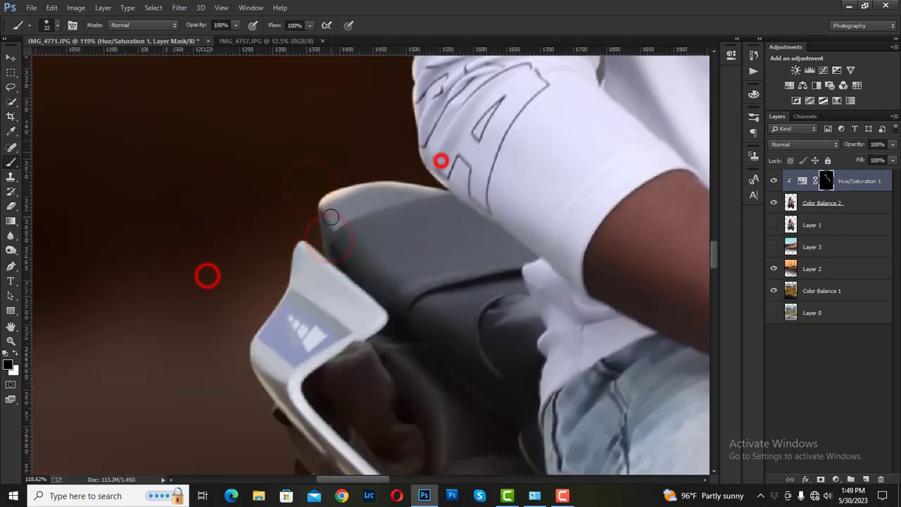
pyautogui.moveTo(274, 316); pyautogui.dragTo(350, 178)
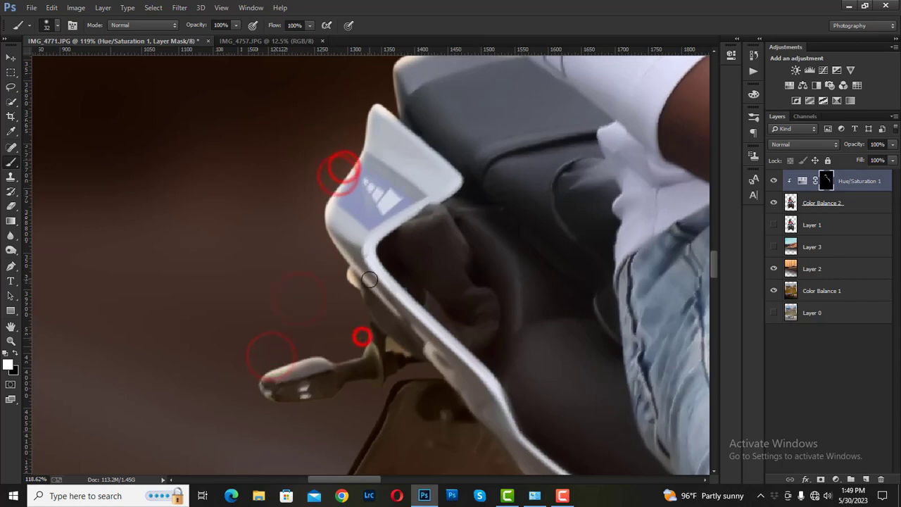
pyautogui.moveTo(363, 326); pyautogui.dragTo(342, 203)
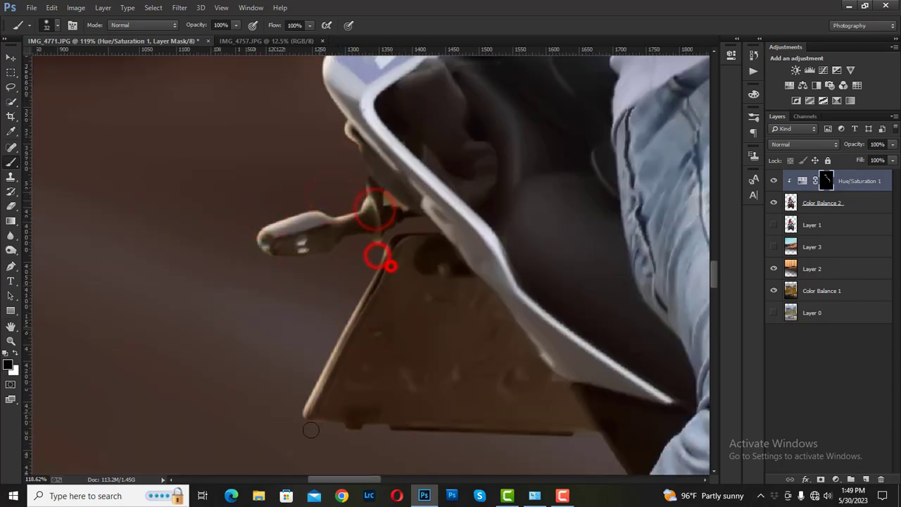
pyautogui.moveTo(378, 256)
pyautogui.mouseDown()
pyautogui.moveTo(412, 257)
pyautogui.moveTo(320, 422)
pyautogui.mouseUp()
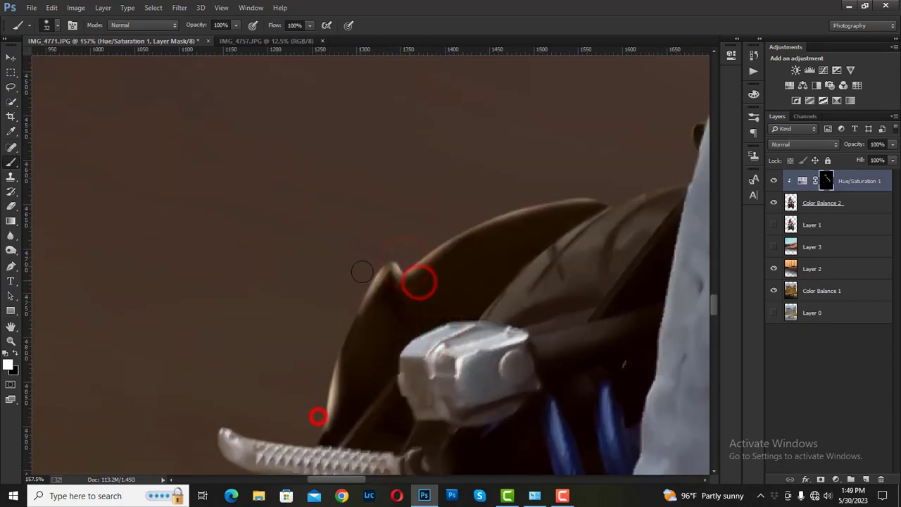
pyautogui.moveTo(401, 284)
pyautogui.mouseDown()
pyautogui.moveTo(402, 242)
pyautogui.moveTo(485, 139)
pyautogui.mouseUp()
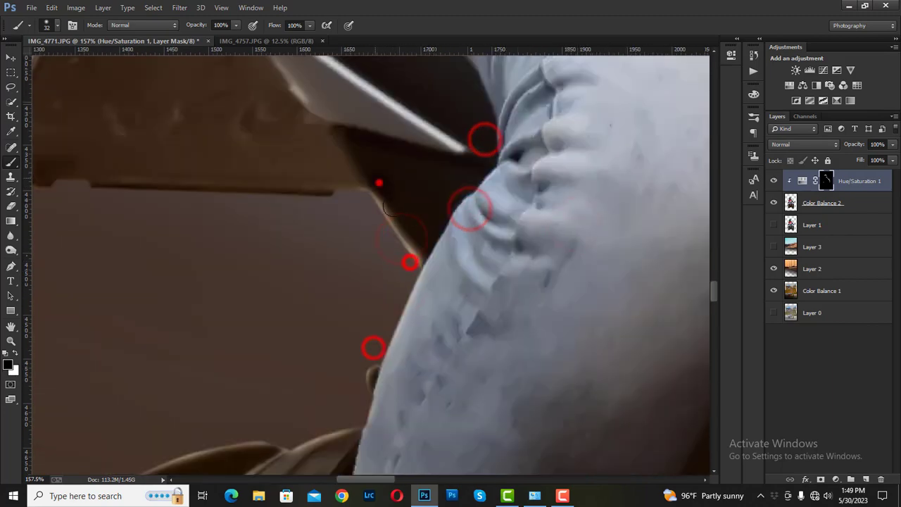
pyautogui.moveTo(410, 261)
pyautogui.mouseDown()
pyautogui.moveTo(367, 277)
pyautogui.moveTo(301, 410)
pyautogui.mouseUp()
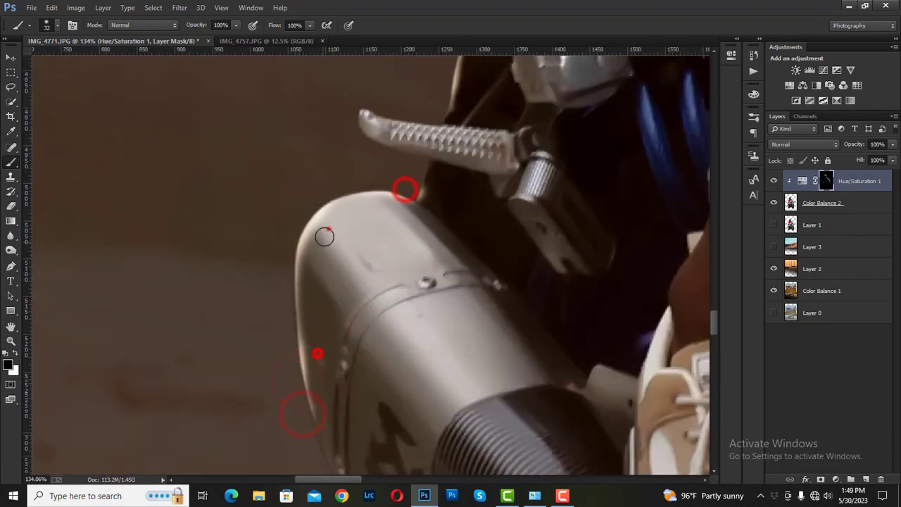
pyautogui.moveTo(322, 235)
pyautogui.mouseDown()
pyautogui.moveTo(351, 261)
pyautogui.moveTo(325, 203)
pyautogui.moveTo(244, 296)
pyautogui.mouseUp()
# - Set brush opacity to 41%, then stamp all visible layers into a merged Layer 4
pyautogui.press('4')
pyautogui.press('1')
pyautogui.moveTo(570, 211)
pyautogui.mouseDown()
pyautogui.moveTo(509, 195)
pyautogui.moveTo(365, 204)
pyautogui.moveTo(774, 181)
pyautogui.moveTo(320, 222)
pyautogui.moveTo(321, 232)
pyautogui.mouseUp()
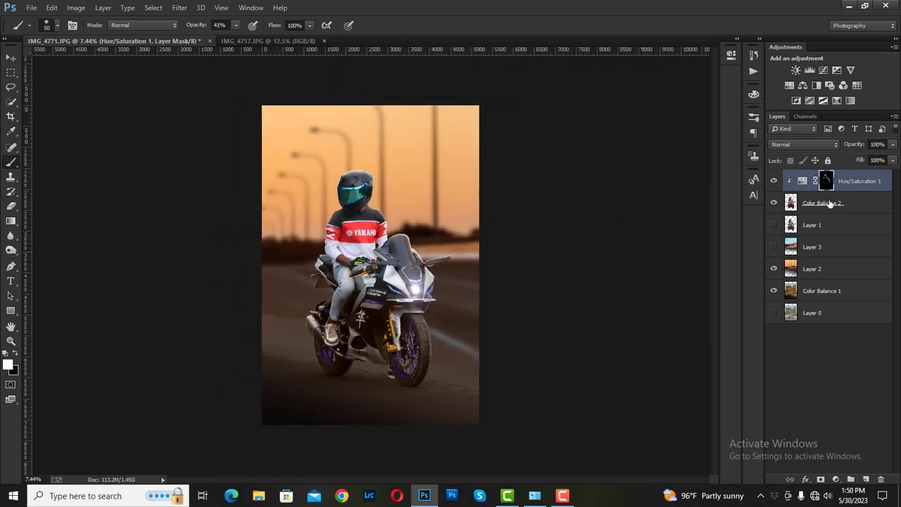
pyautogui.hotkey('ctrl', 'alt', 'shift', 'e')
# - Crop the image and commit the crop
pyautogui.click(10, 116)
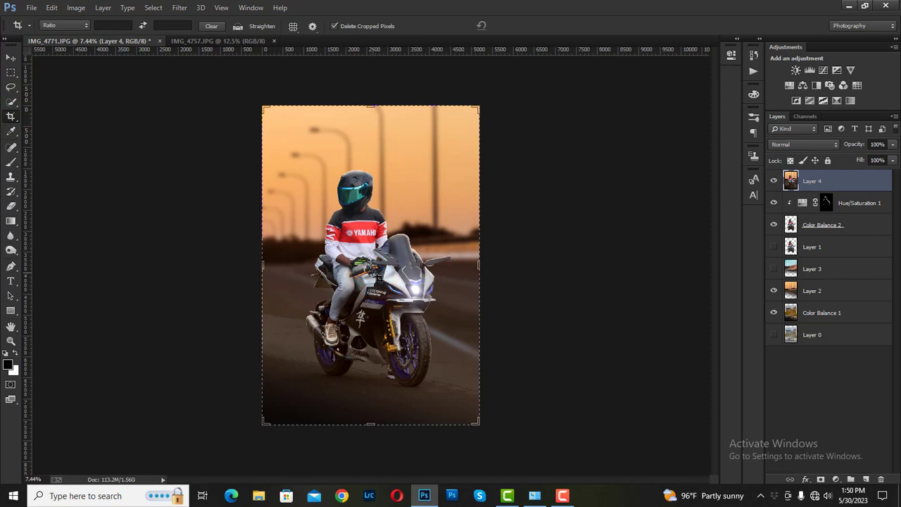
pyautogui.click(378, 279)
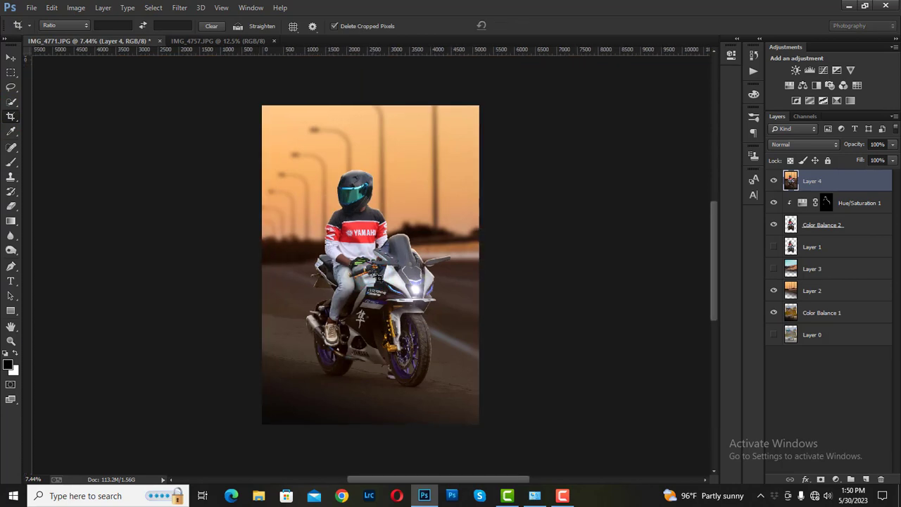
pyautogui.press('Return')
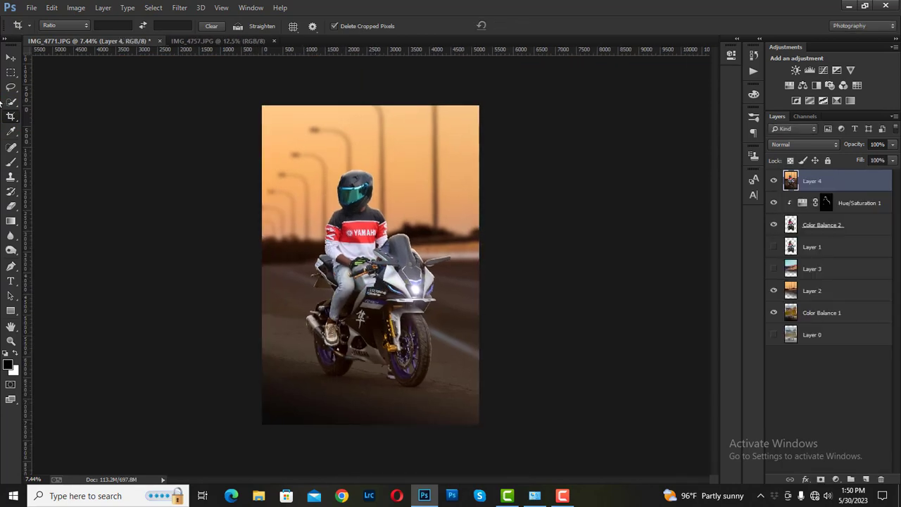
# - Fit the image on screen and duplicate Layer 4 as Layer 4 copy
pyautogui.click(12, 57)
pyautogui.hotkey('ctrl', '0')
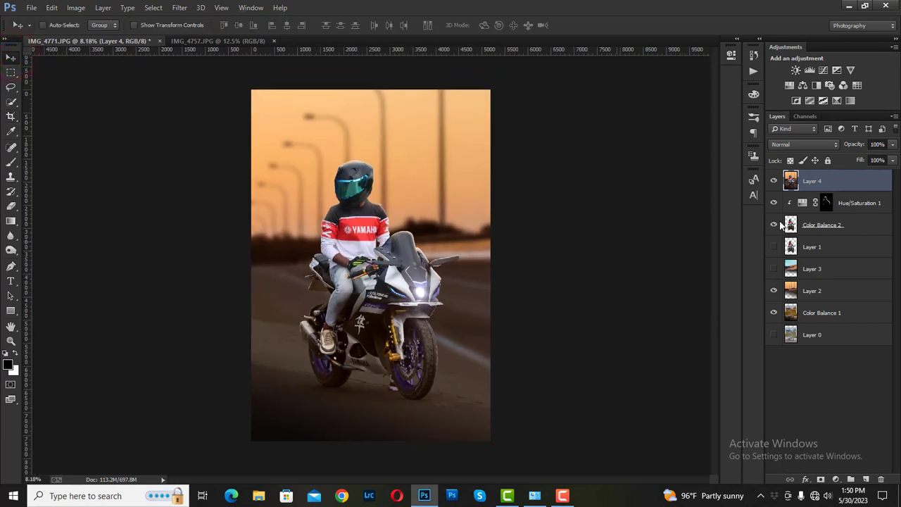
pyautogui.moveTo(818, 183); pyautogui.dragTo(865, 480)
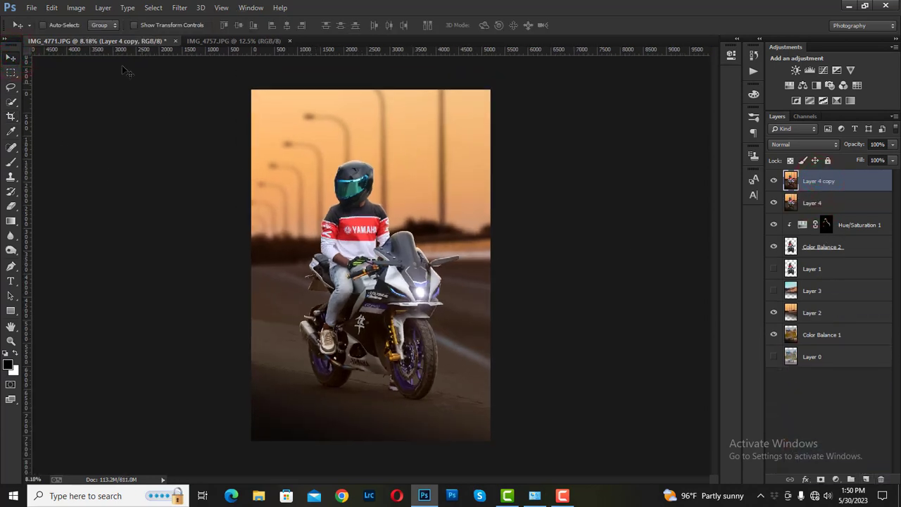
# - In Camera Raw on Layer 4 copy, set Contrast +13, Highlights +36, Shadows -15, Blacks +11, Clarity +8
pyautogui.click(179, 10)
pyautogui.click(200, 78)
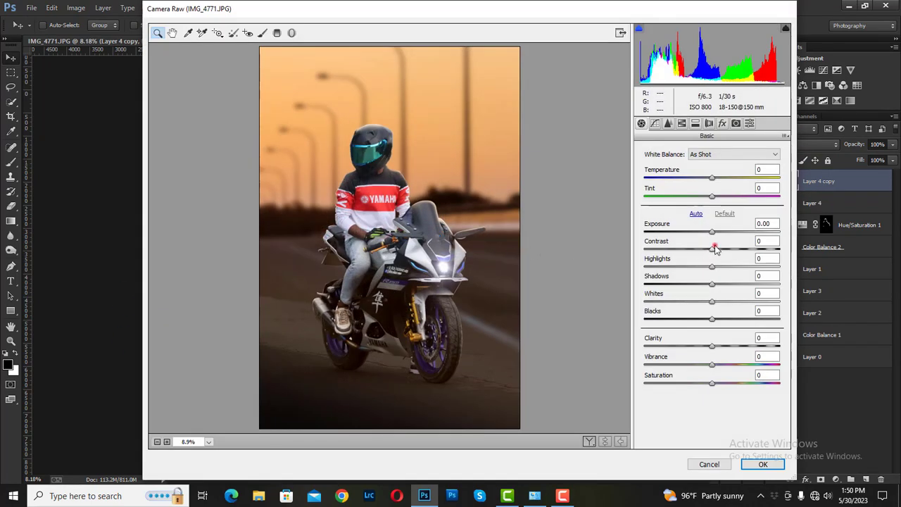
pyautogui.moveTo(715, 248)
pyautogui.mouseDown()
pyautogui.moveTo(667, 251)
pyautogui.moveTo(707, 251)
pyautogui.moveTo(673, 268)
pyautogui.moveTo(761, 270)
pyautogui.moveTo(701, 285)
pyautogui.mouseUp()
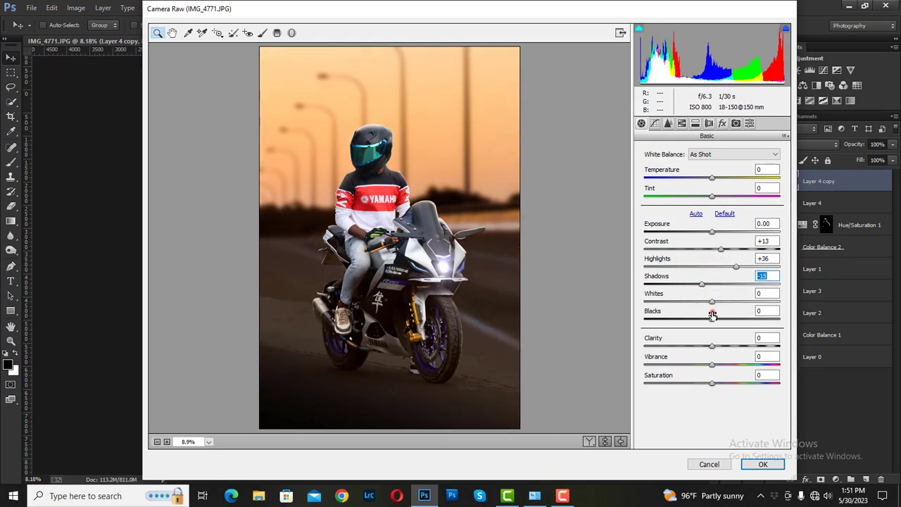
pyautogui.moveTo(712, 316); pyautogui.dragTo(721, 320)
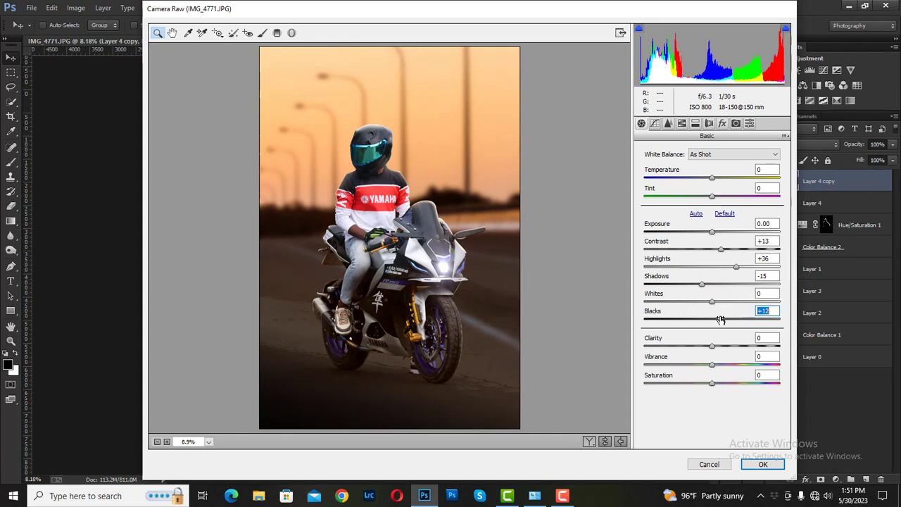
pyautogui.moveTo(716, 346); pyautogui.dragTo(715, 346)
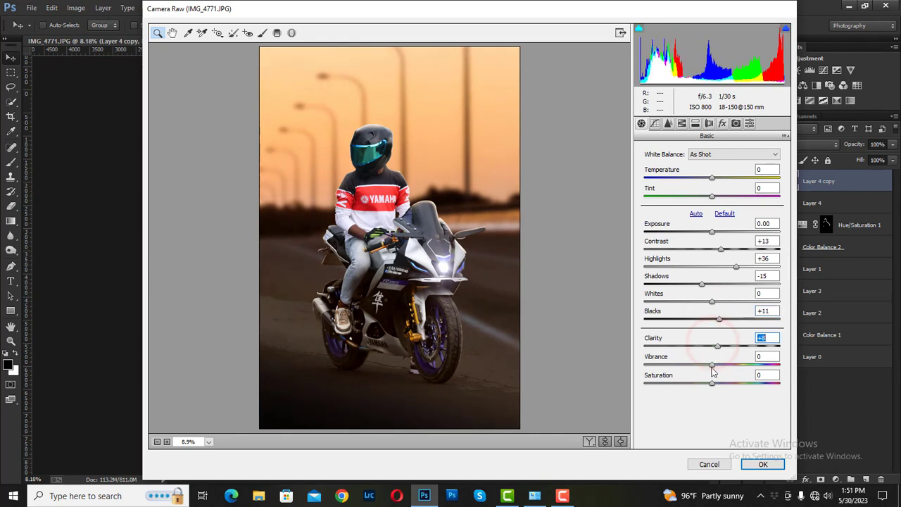
pyautogui.moveTo(712, 383); pyautogui.dragTo(709, 384)
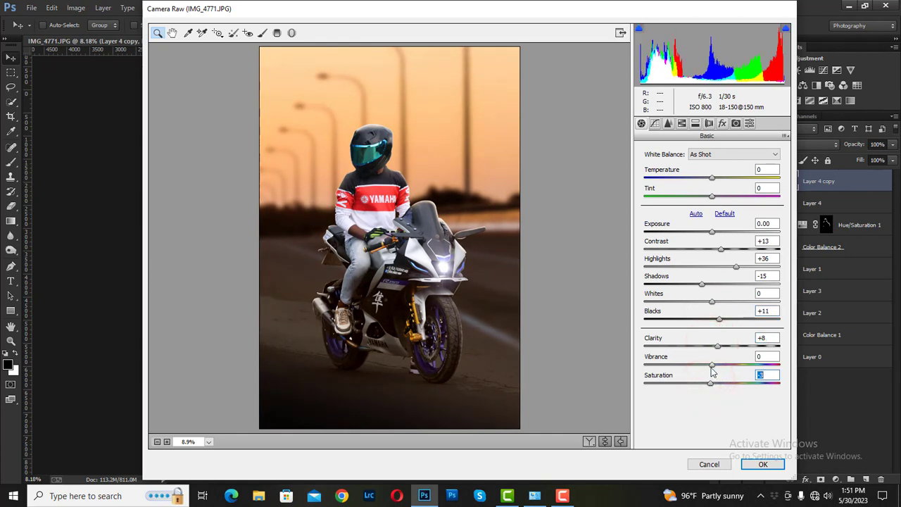
pyautogui.click(709, 364)
pyautogui.click(681, 124)
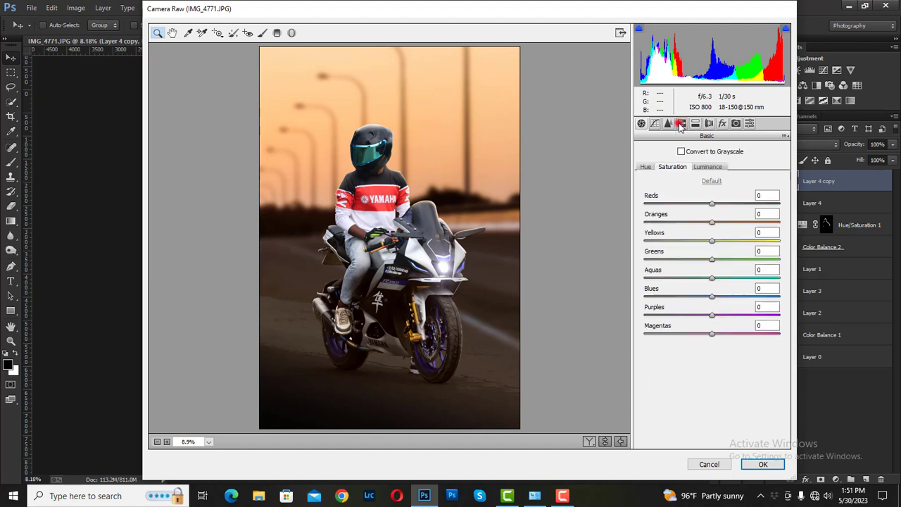
# - Shift and desaturate the aqua and blue hues, and brighten Oranges luminance in HSL
pyautogui.click(644, 166)
pyautogui.moveTo(712, 277); pyautogui.dragTo(622, 282)
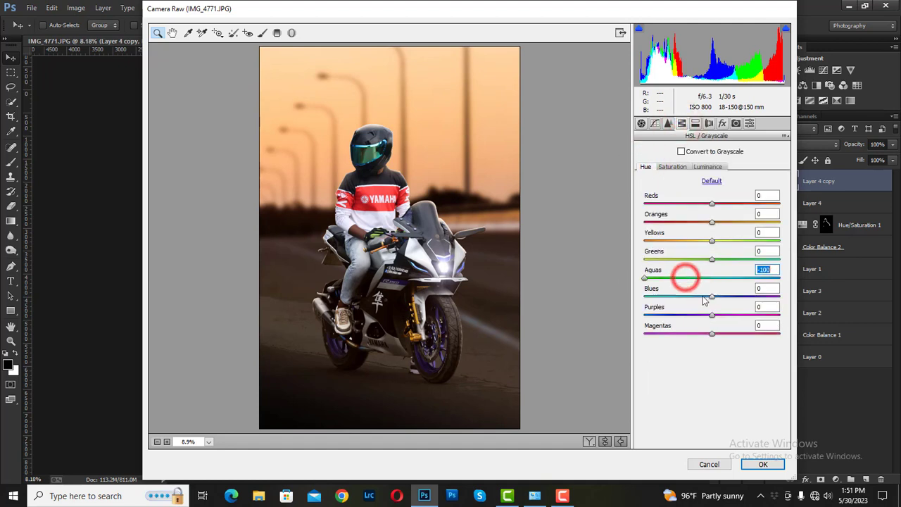
pyautogui.moveTo(704, 297)
pyautogui.mouseDown()
pyautogui.moveTo(626, 294)
pyautogui.moveTo(712, 296)
pyautogui.moveTo(699, 277)
pyautogui.moveTo(695, 296)
pyautogui.mouseUp()
pyautogui.click(672, 167)
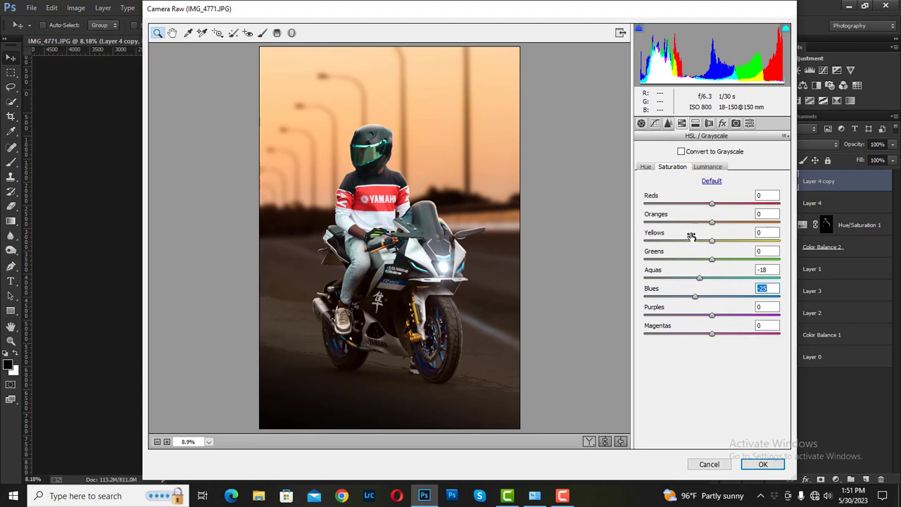
pyautogui.click(708, 168)
pyautogui.moveTo(711, 222); pyautogui.dragTo(718, 222)
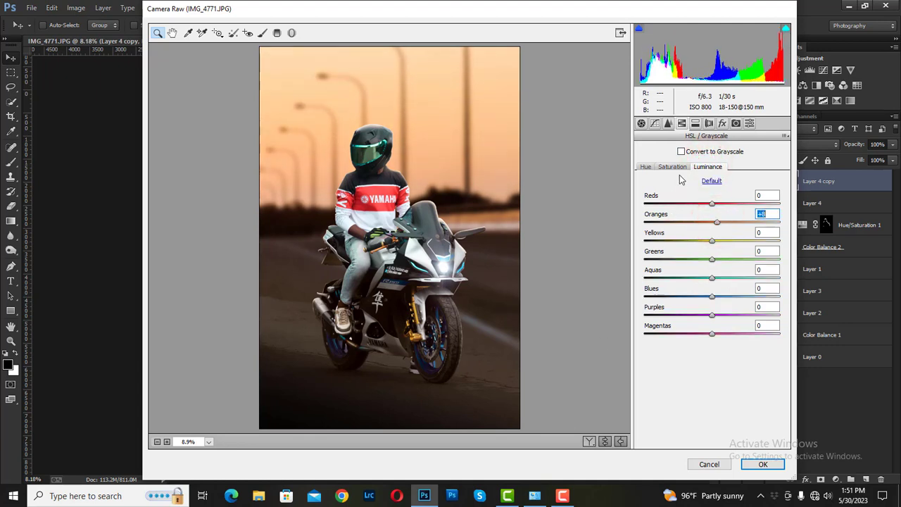
# - Add an RGB point-curve anchor near input 64 and lift the black point to output 12
pyautogui.click(654, 123)
pyautogui.click(682, 149)
pyautogui.click(681, 185)
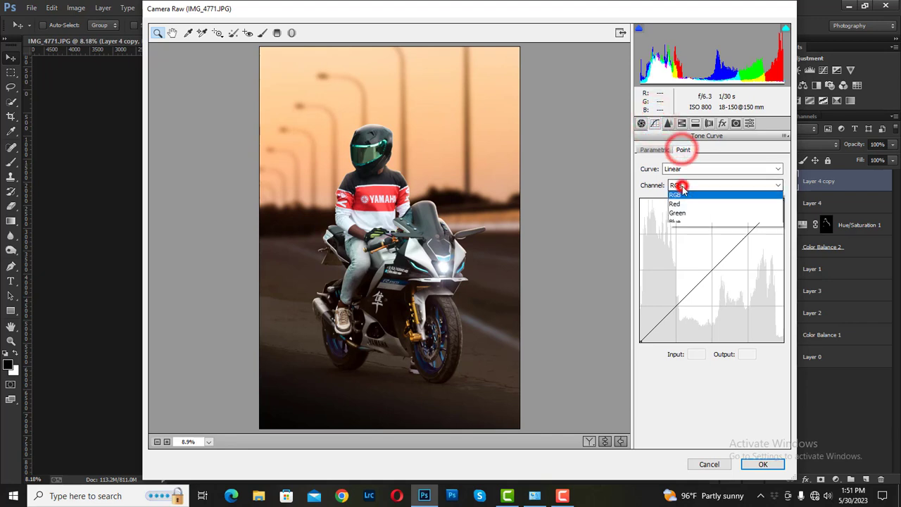
pyautogui.click(677, 193)
pyautogui.click(675, 307)
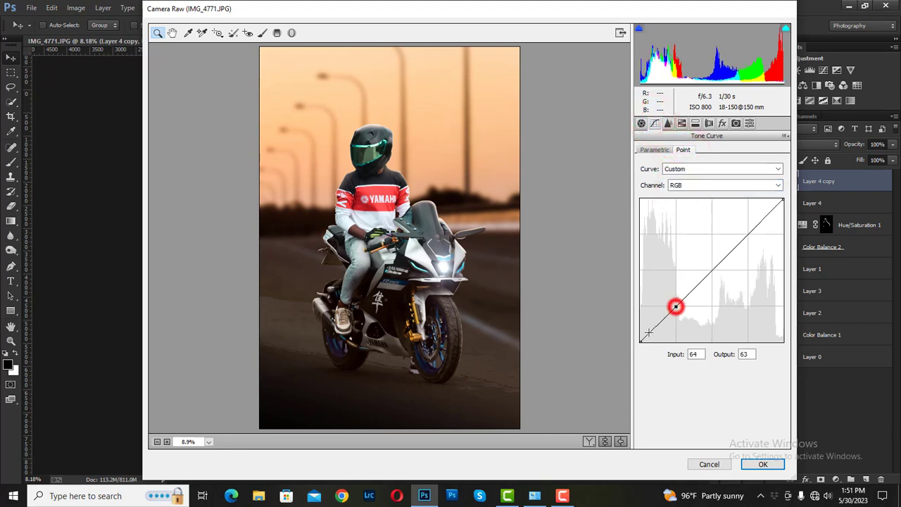
pyautogui.moveTo(641, 342); pyautogui.dragTo(639, 330)
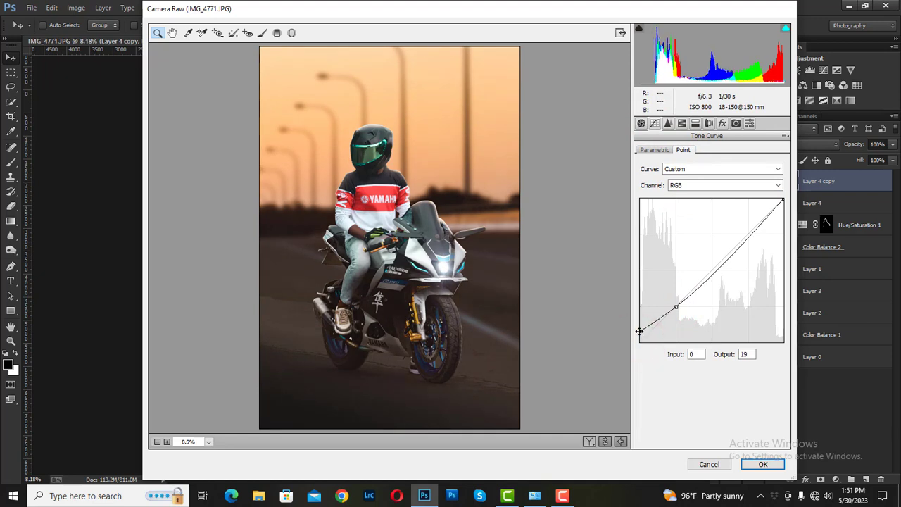
pyautogui.moveTo(637, 334); pyautogui.dragTo(636, 335)
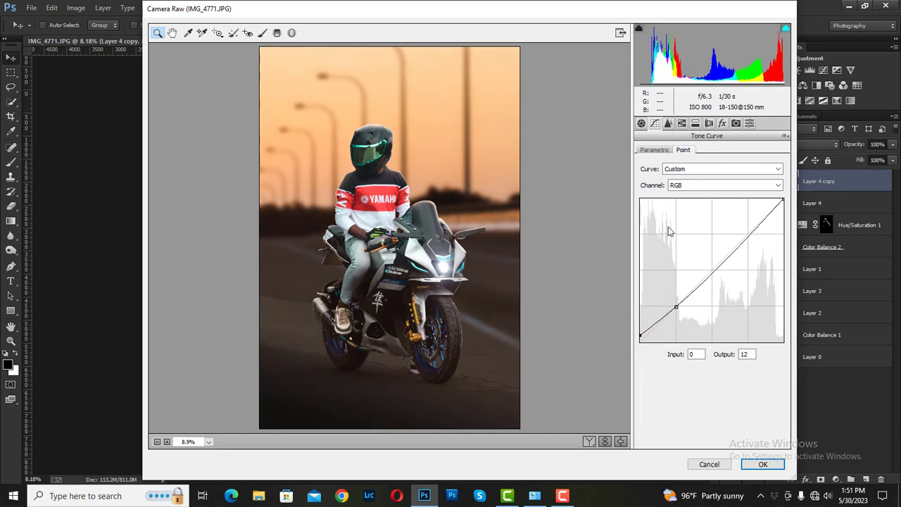
# - Give the highlights a warm split-toning hue, add a -10 post-crop vignette, and apply the grade
pyautogui.click(681, 123)
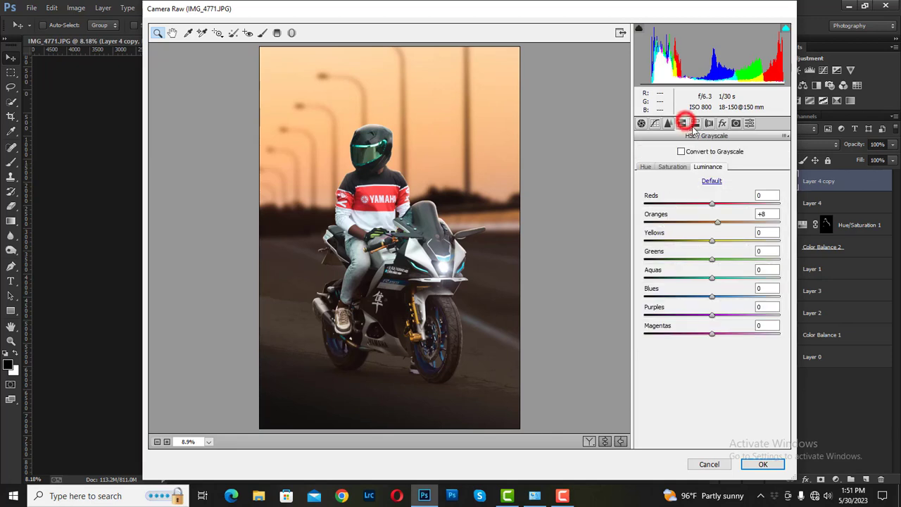
pyautogui.click(694, 123)
pyautogui.moveTo(645, 169)
pyautogui.mouseDown()
pyautogui.moveTo(665, 171)
pyautogui.moveTo(655, 187)
pyautogui.moveTo(706, 171)
pyautogui.moveTo(644, 169)
pyautogui.mouseUp()
pyautogui.click(650, 169)
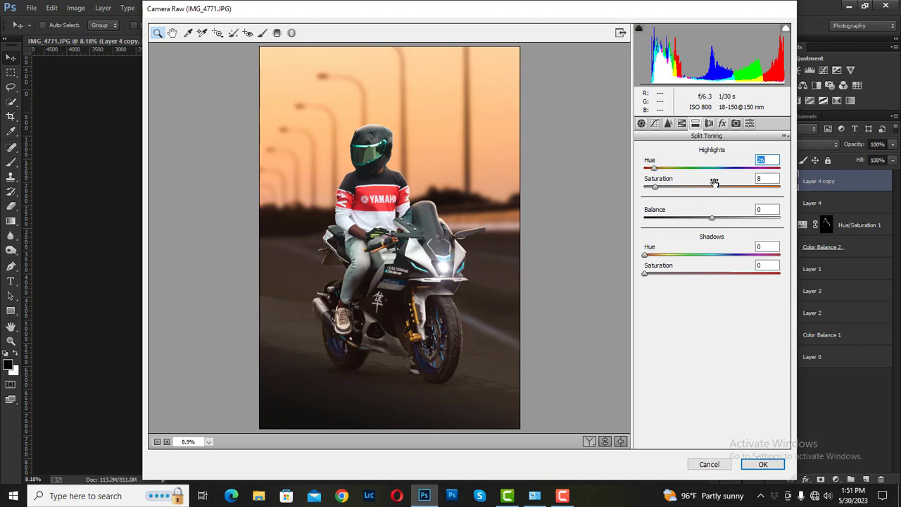
pyautogui.click(722, 124)
pyautogui.click(706, 270)
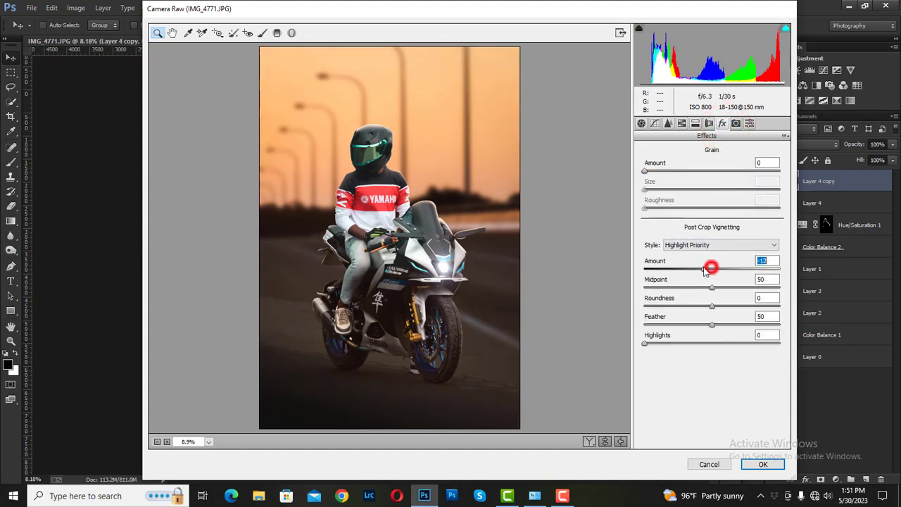
pyautogui.moveTo(704, 271); pyautogui.dragTo(705, 271)
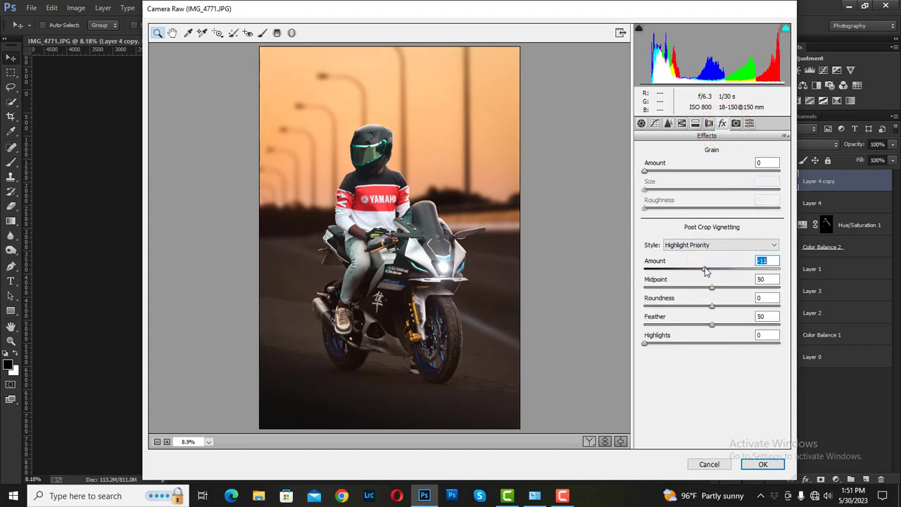
pyautogui.click(762, 463)
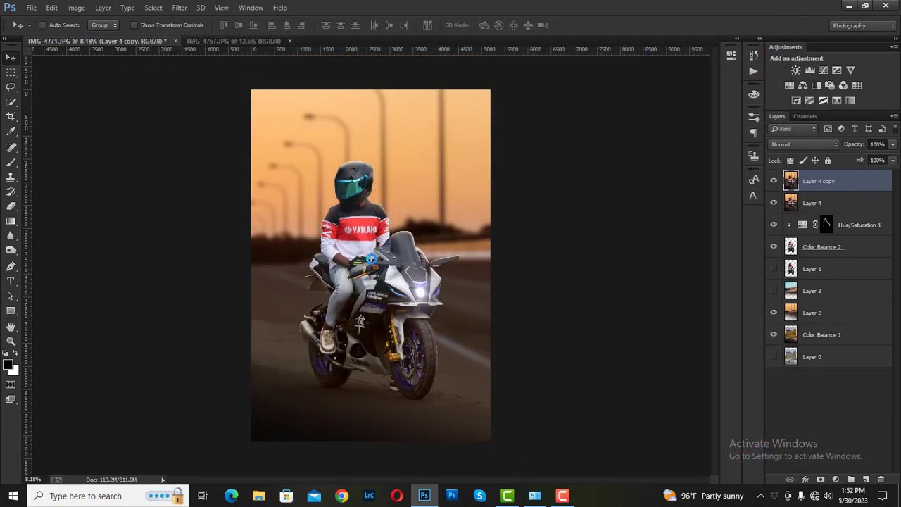
# - Duplicate the graded layer as Layer 4 copy 2 and add a Color Balance adjustment layer
pyautogui.scroll(1, 373, 261)
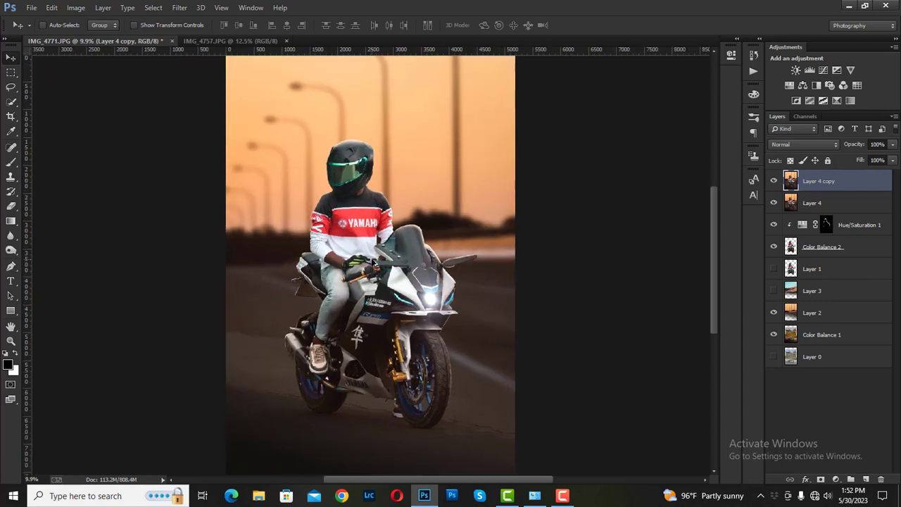
pyautogui.hotkey('ctrl', 'j')
pyautogui.scroll(-2, 373, 262)
pyautogui.click(835, 479)
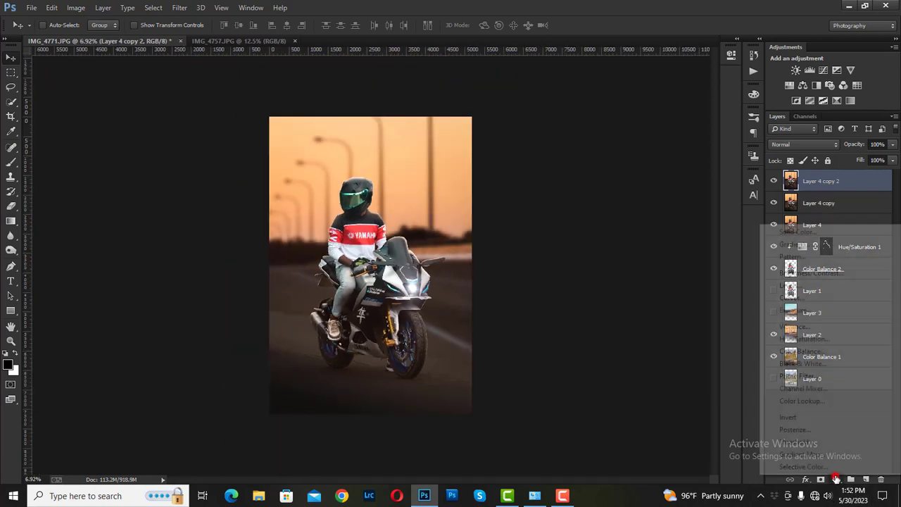
pyautogui.click(809, 355)
# - Push the Color Balance highlights toward yellow with a slight cyan shift
pyautogui.click(643, 83)
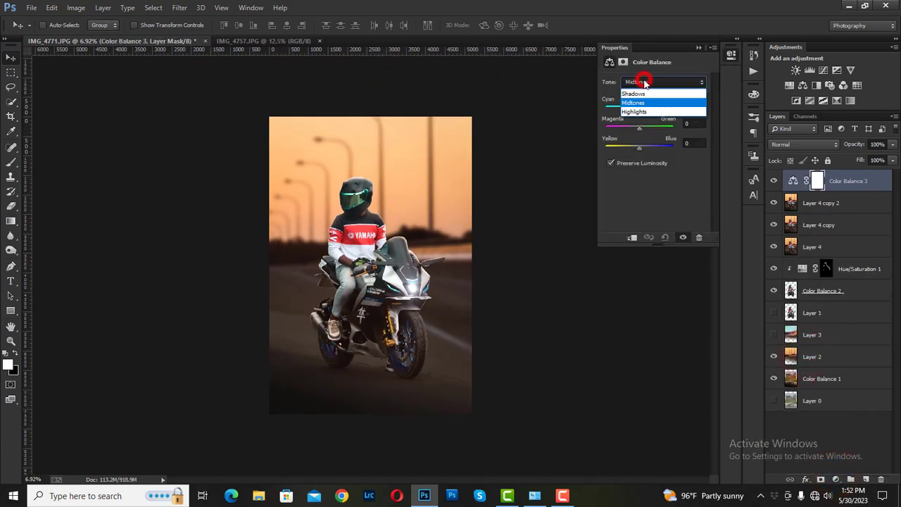
pyautogui.click(643, 111)
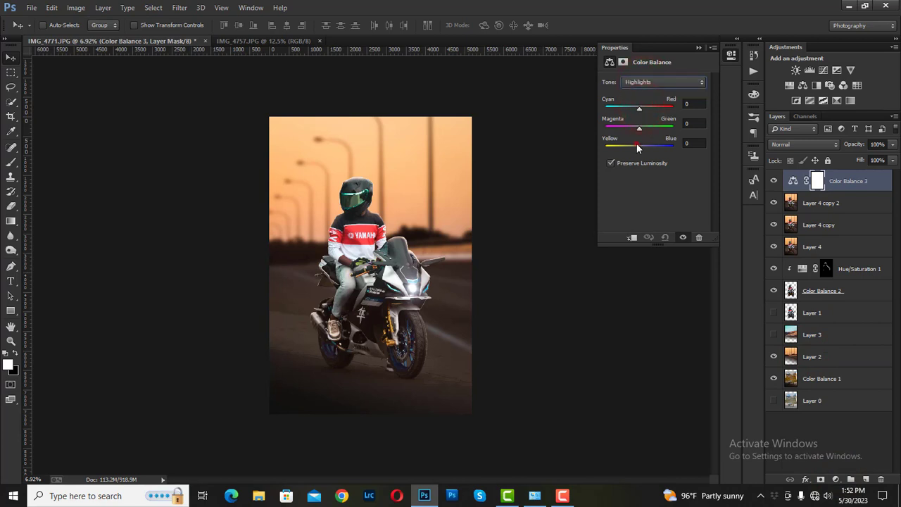
pyautogui.moveTo(636, 145); pyautogui.dragTo(634, 146)
pyautogui.moveTo(639, 107); pyautogui.dragTo(632, 108)
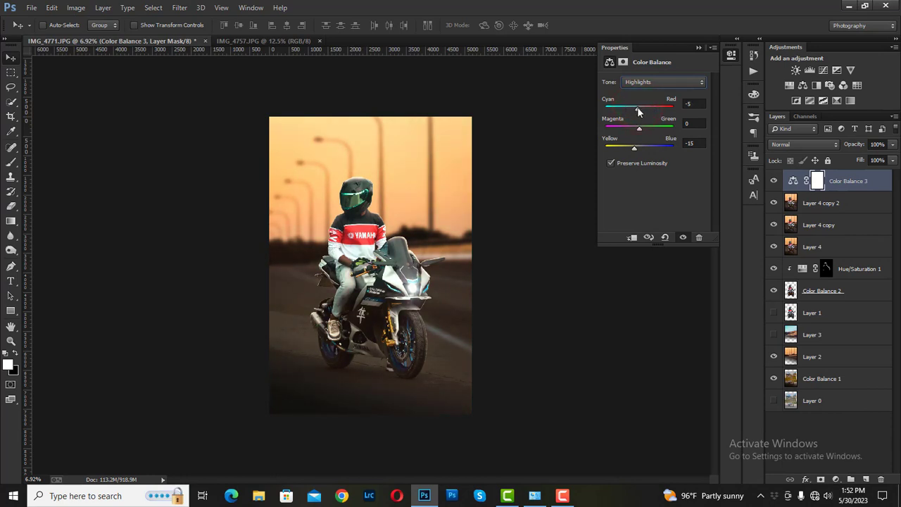
pyautogui.moveTo(636, 107); pyautogui.dragTo(639, 108)
# - Push the shadows toward blue and adjust their magenta–green balance
pyautogui.click(650, 82)
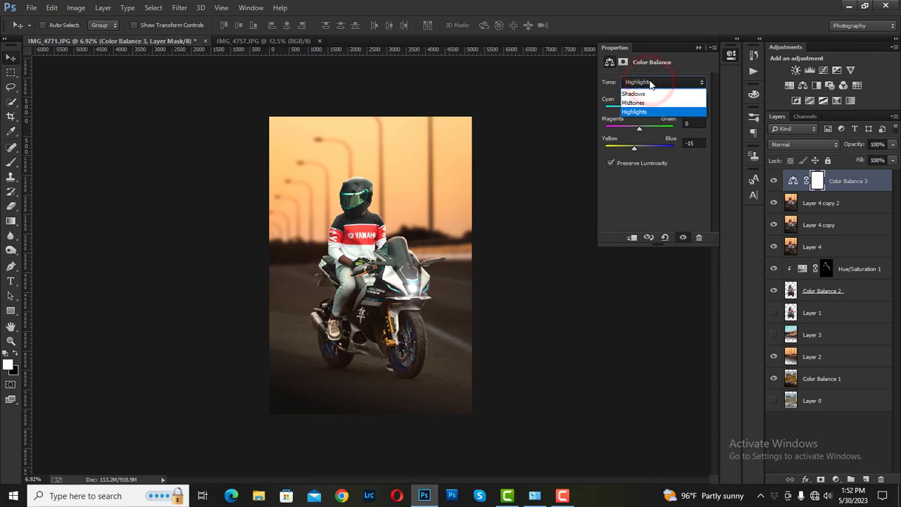
pyautogui.click(649, 82)
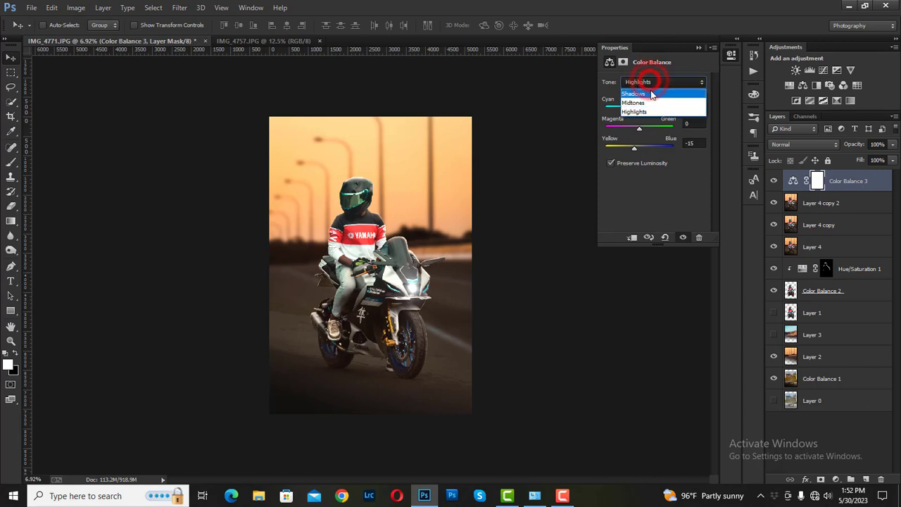
pyautogui.click(650, 92)
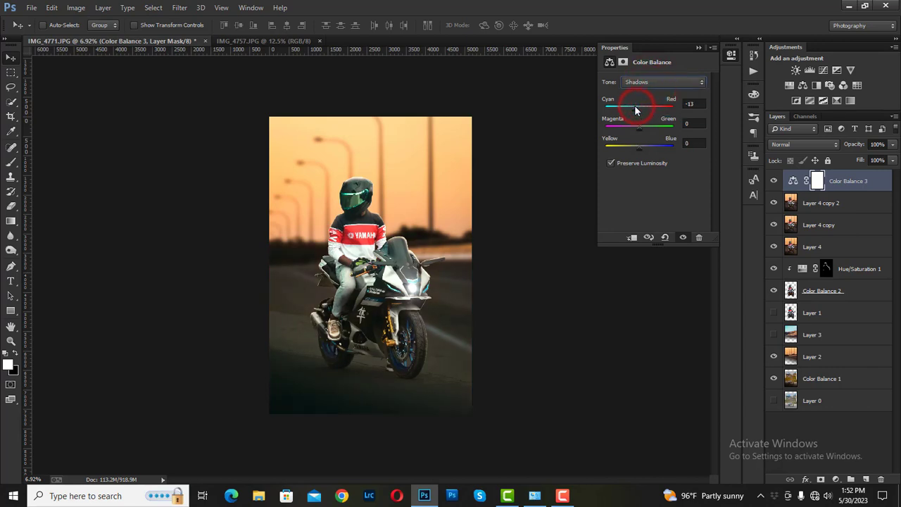
pyautogui.moveTo(634, 146); pyautogui.dragTo(643, 151)
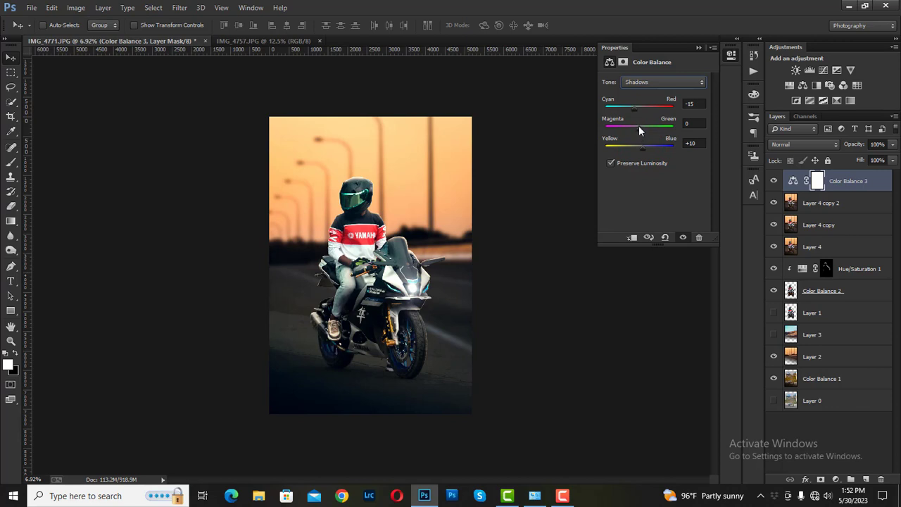
pyautogui.moveTo(639, 128); pyautogui.dragTo(647, 128)
# - Set the midtones to -8, -5, +3, leaning slightly toward blue
pyautogui.click(640, 82)
pyautogui.click(638, 99)
pyautogui.moveTo(633, 147); pyautogui.dragTo(641, 151)
pyautogui.moveTo(639, 131); pyautogui.dragTo(633, 108)
pyautogui.moveTo(634, 110); pyautogui.dragTo(636, 110)
# - Add a Selective Color layer and push the Whites to Cyan +100 with added magenta
pyautogui.click(835, 480)
pyautogui.click(833, 467)
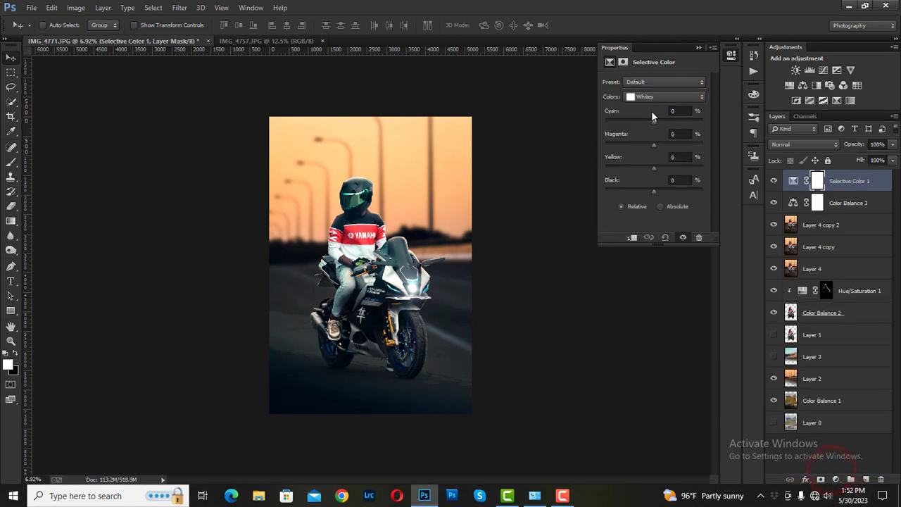
pyautogui.moveTo(653, 121); pyautogui.dragTo(667, 131)
pyautogui.moveTo(580, 128)
pyautogui.mouseDown()
pyautogui.moveTo(724, 128)
pyautogui.moveTo(752, 150)
pyautogui.mouseUp()
pyautogui.moveTo(651, 144); pyautogui.dragTo(660, 148)
# - Set the Blacks to Cyan +1, Magenta -3, Yellow -5, Black +1, then select Selective Color 1
pyautogui.click(651, 96)
pyautogui.click(649, 180)
pyautogui.moveTo(653, 169); pyautogui.dragTo(652, 167)
pyautogui.click(651, 143)
pyautogui.moveTo(651, 143); pyautogui.dragTo(651, 142)
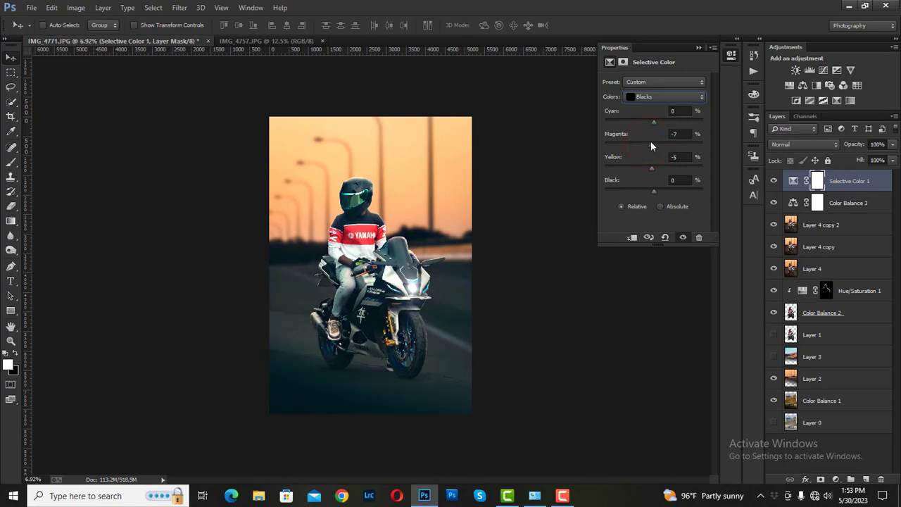
pyautogui.moveTo(653, 122); pyautogui.dragTo(656, 124)
pyautogui.moveTo(655, 193)
pyautogui.mouseDown()
pyautogui.moveTo(646, 191)
pyautogui.moveTo(653, 188)
pyautogui.mouseUp()
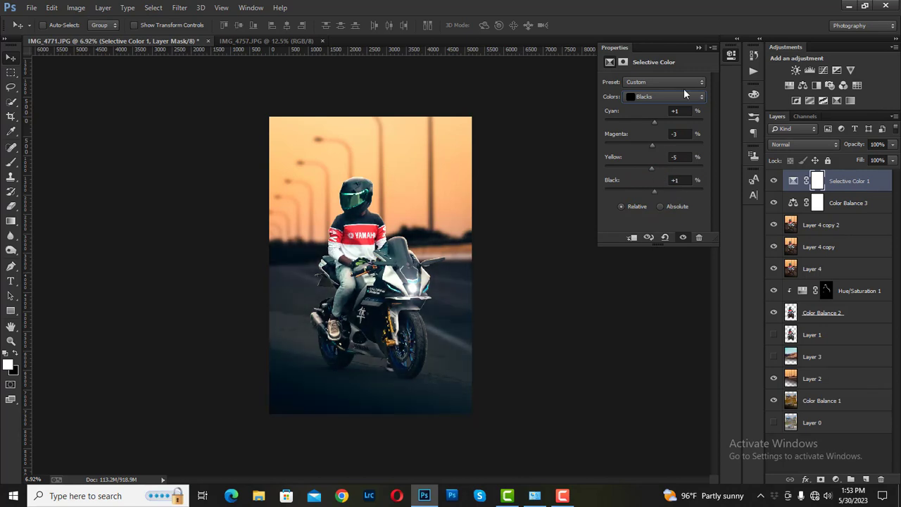
pyautogui.click(698, 49)
# - Merge the colour layers down to Layer 4 copy into one, with Layer 1 shown and Layer 0 hidden
pyautogui.keyDown('shift'); pyautogui.click(820, 246); pyautogui.keyUp('shift')
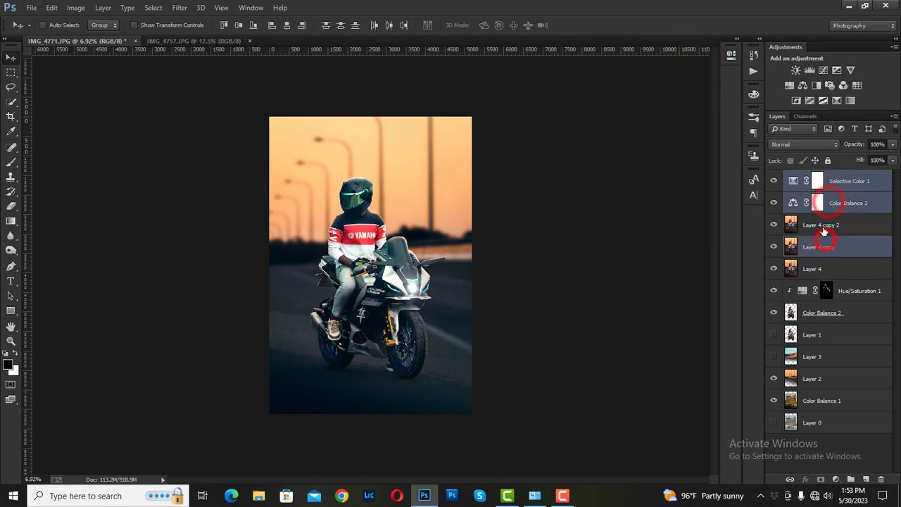
pyautogui.rightClick(820, 226)
pyautogui.click(696, 303)
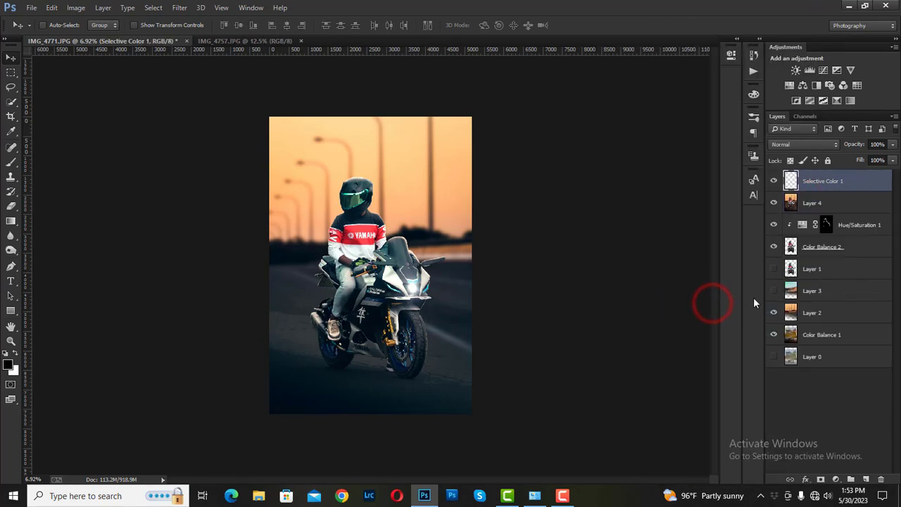
pyautogui.click(773, 268)
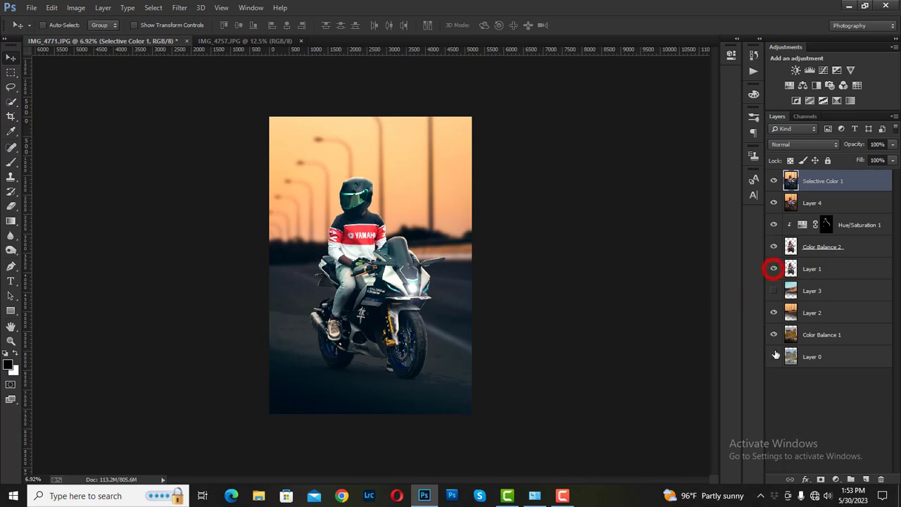
pyautogui.click(773, 357)
pyautogui.click(772, 357)
# - Duplicate the merged layer and make it a High Pass sharpening layer in Soft Light at 63% opacity
pyautogui.moveTo(788, 184); pyautogui.dragTo(865, 478)
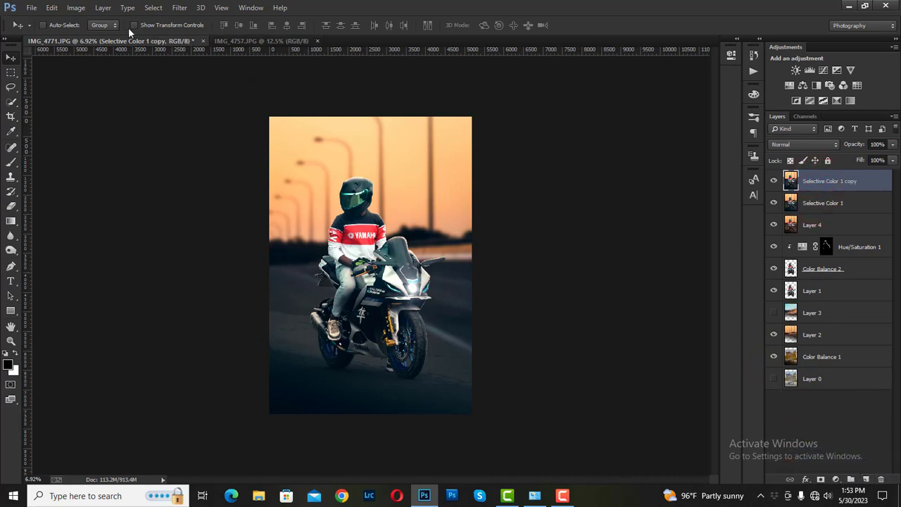
pyautogui.click(180, 7)
pyautogui.moveTo(208, 260)
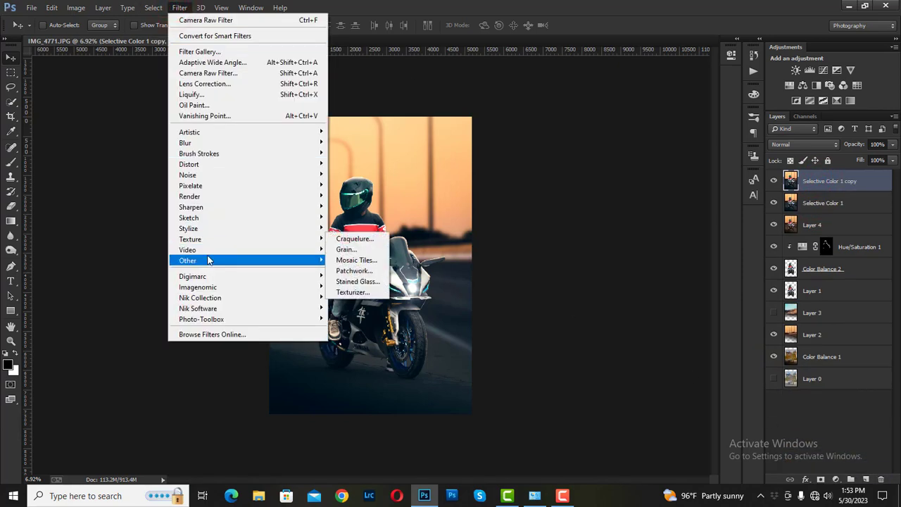
pyautogui.click(354, 269)
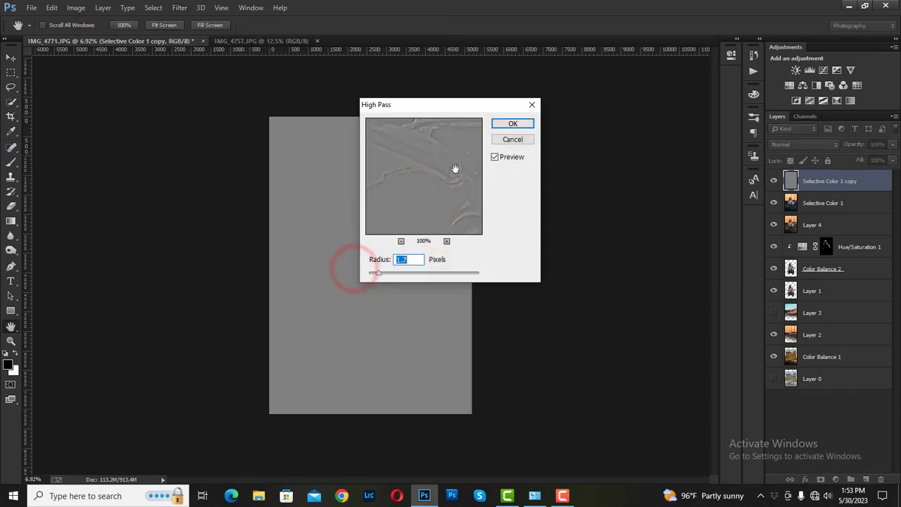
pyautogui.click(513, 124)
pyautogui.click(787, 143)
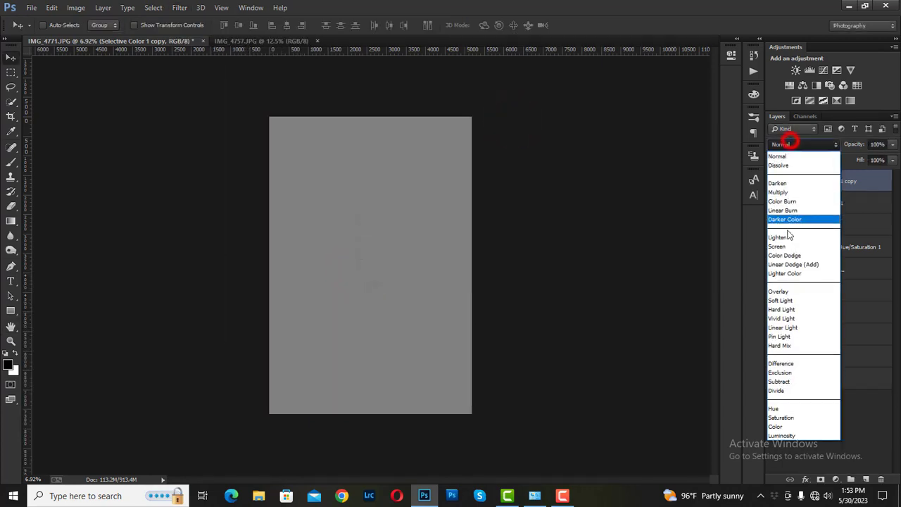
pyautogui.click(779, 246)
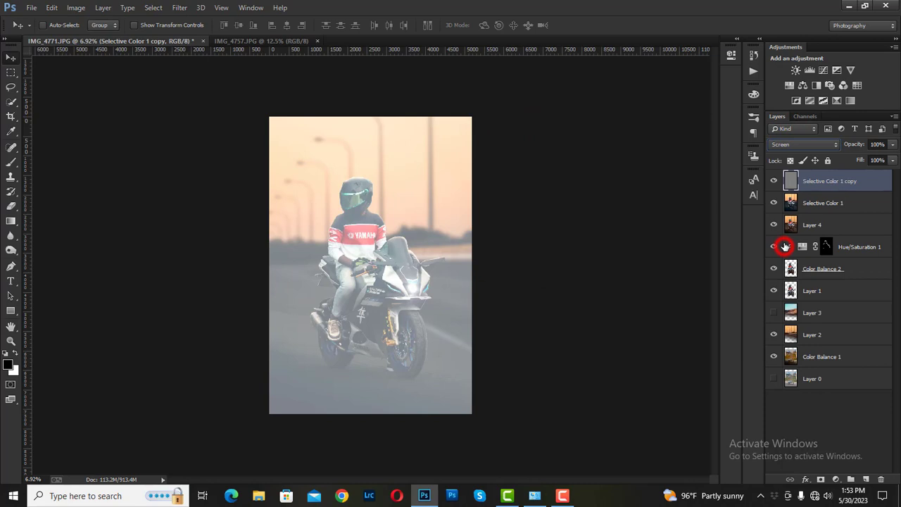
pyautogui.click(782, 145)
pyautogui.click(792, 296)
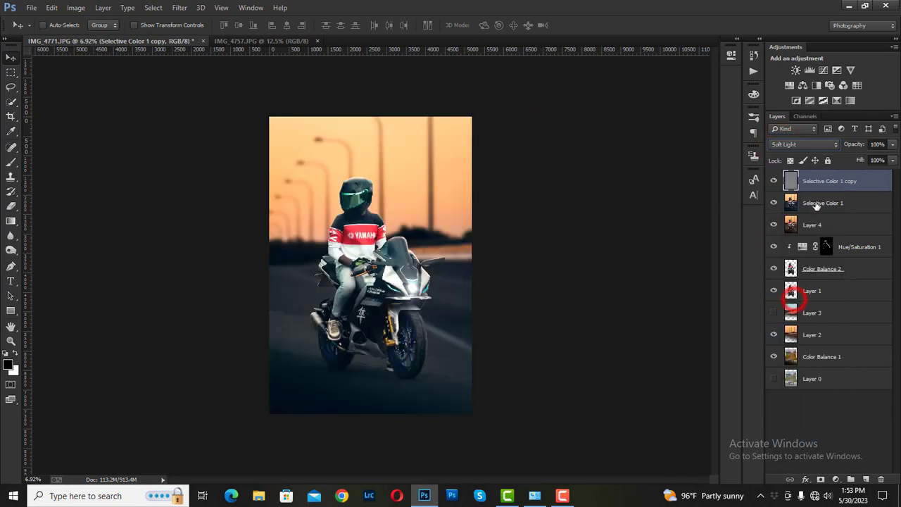
pyautogui.moveTo(891, 146); pyautogui.dragTo(872, 151)
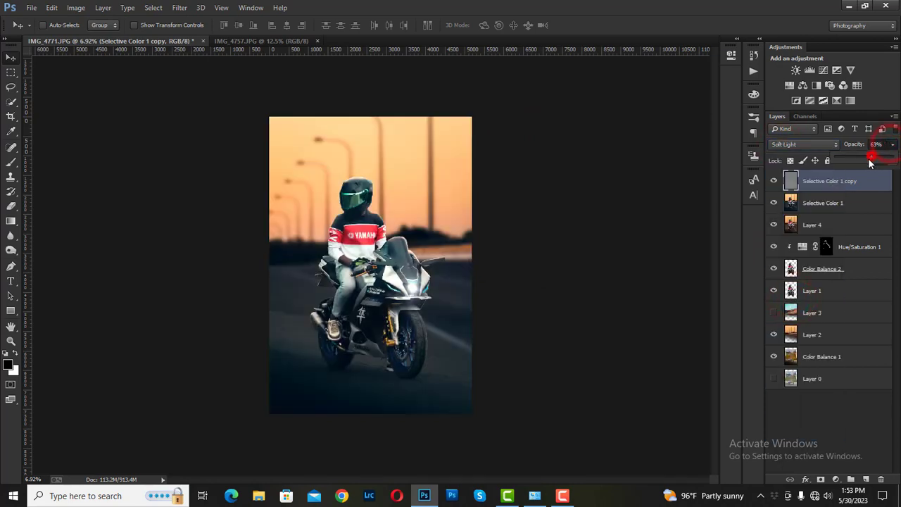
# - Merge all visible layers and duplicate the result as Selective Color 1 copy 2
pyautogui.rightClick(834, 201)
pyautogui.click(739, 320)
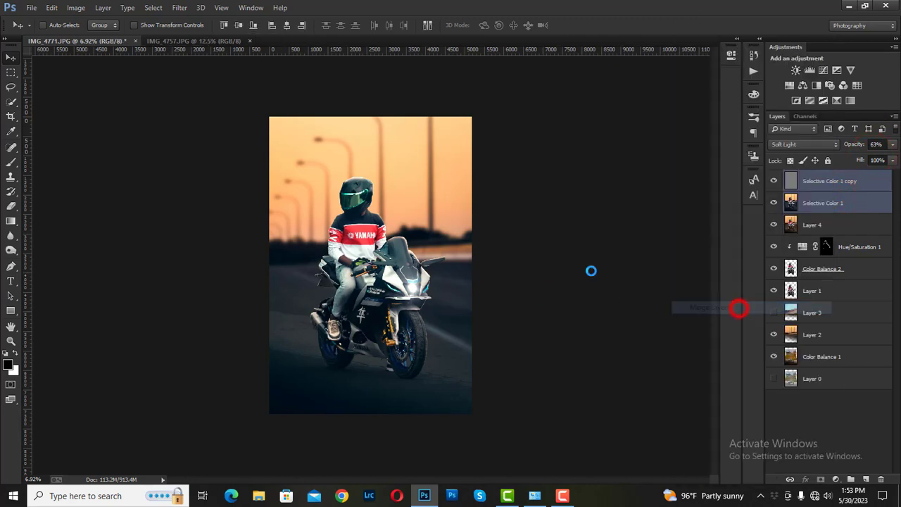
pyautogui.moveTo(825, 181)
pyautogui.mouseDown()
pyautogui.moveTo(849, 463)
pyautogui.moveTo(866, 479)
pyautogui.mouseUp()
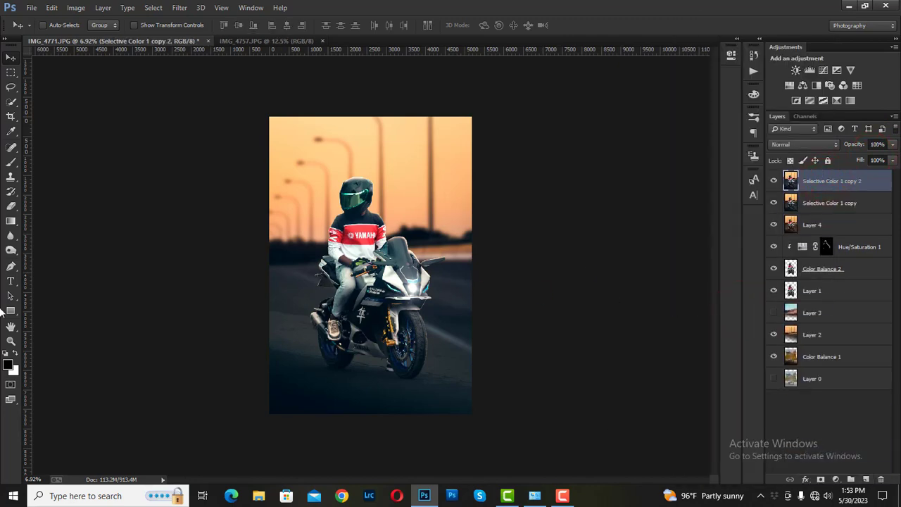
# - With the Dodge Tool at 14% midtones, lighten the left sleeve logo and the shirt near the neck
pyautogui.click(10, 249)
pyautogui.click(55, 249)
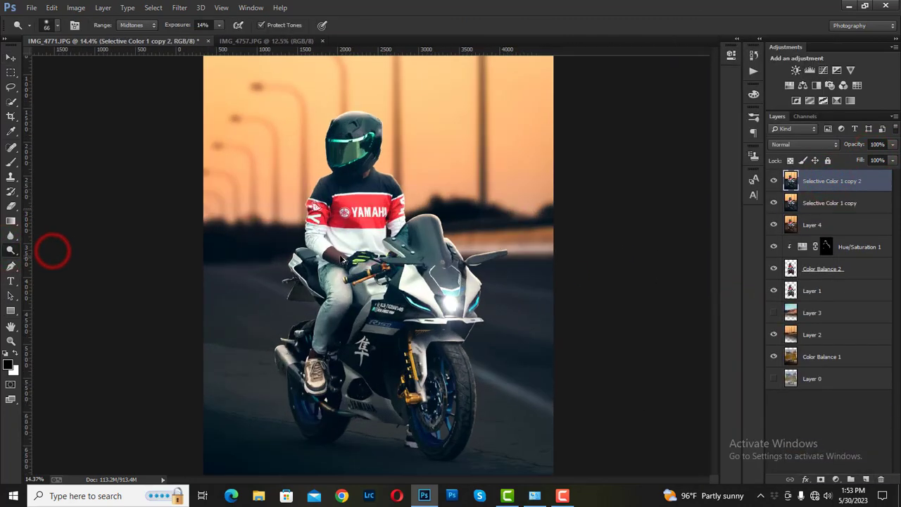
pyautogui.scroll(5, 348, 275)
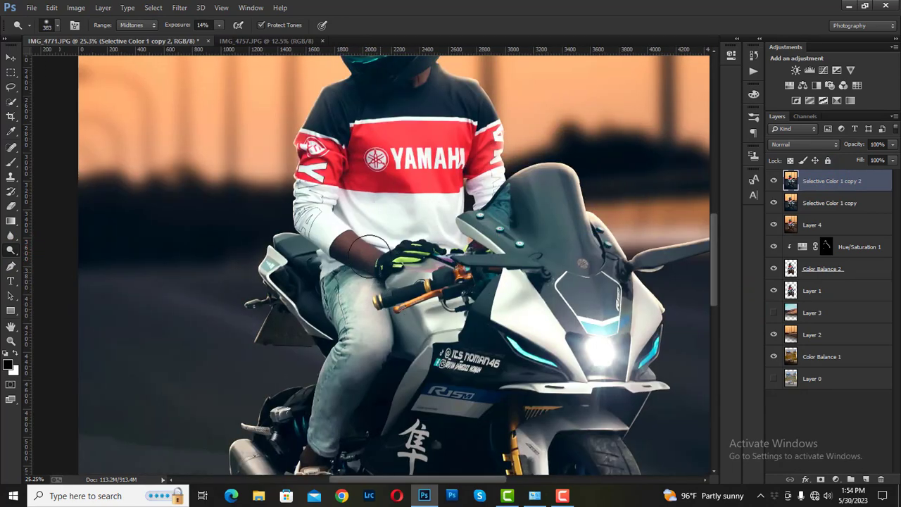
pyautogui.scroll(3, 380, 267)
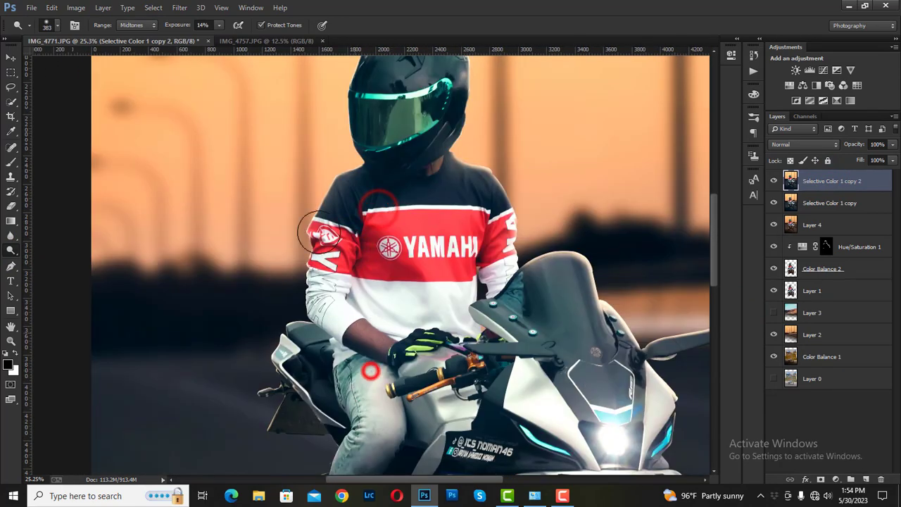
pyautogui.click(324, 243)
pyautogui.moveTo(404, 161); pyautogui.dragTo(442, 156)
# - Dodge the jeans leg from the upper thigh past the knee down to the ankle
pyautogui.moveTo(417, 279); pyautogui.dragTo(366, 150)
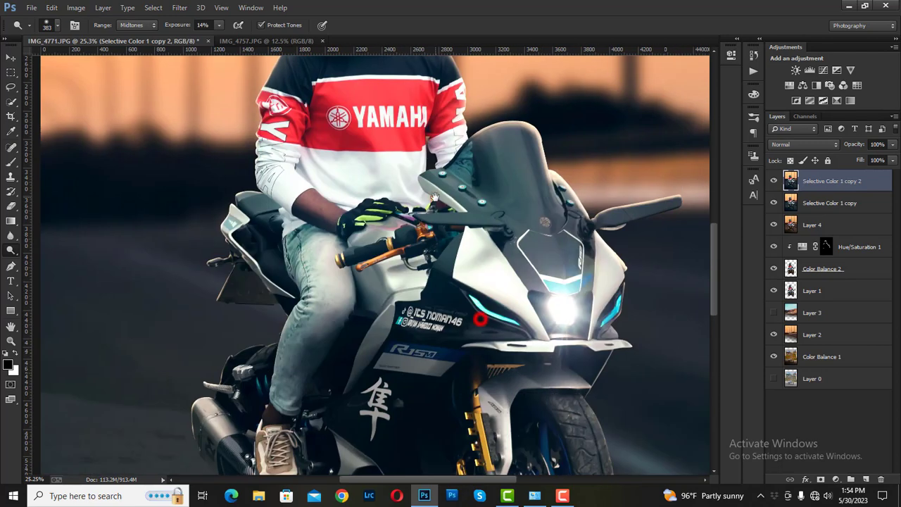
pyautogui.moveTo(327, 239); pyautogui.dragTo(269, 420)
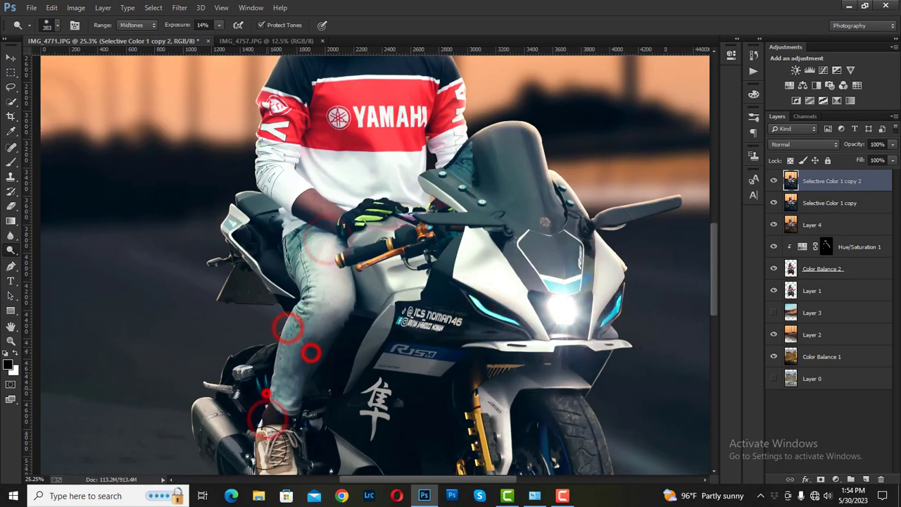
pyautogui.moveTo(311, 352); pyautogui.dragTo(282, 385)
pyautogui.moveTo(322, 256); pyautogui.dragTo(285, 388)
pyautogui.moveTo(301, 351); pyautogui.dragTo(317, 232)
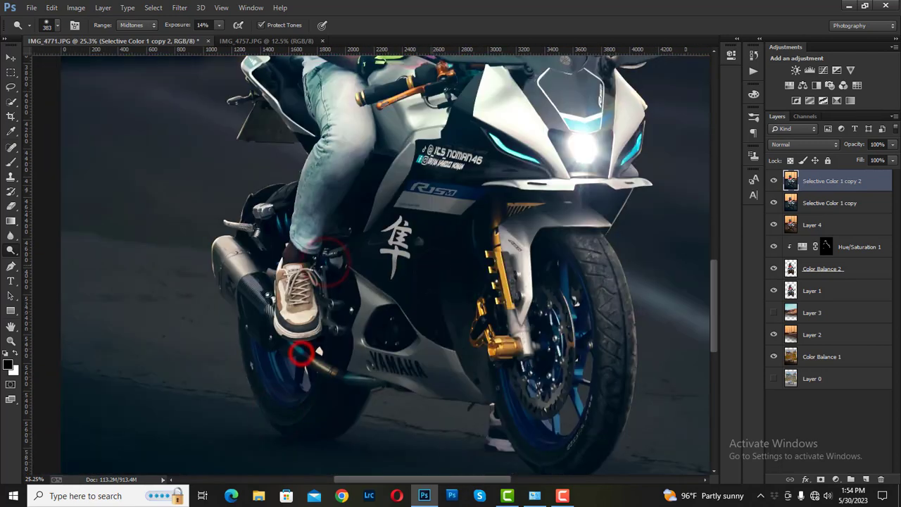
pyautogui.scroll(-3, 422, 247)
pyautogui.scroll(-2, 506, 238)
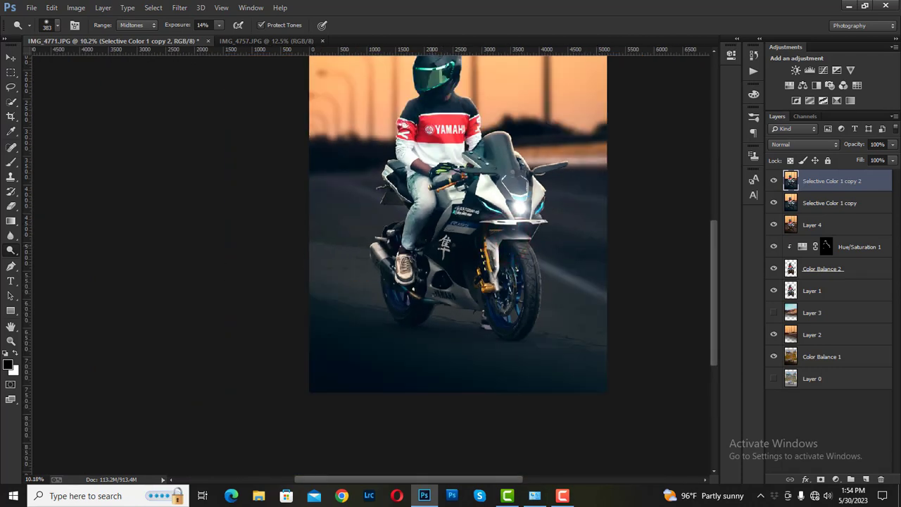
pyautogui.scroll(-2, 463, 250)
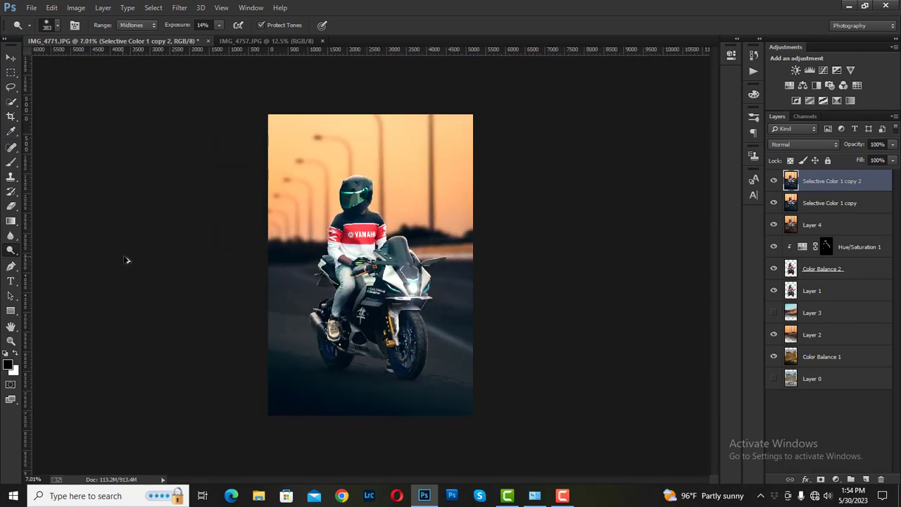
pyautogui.scroll(1, 134, 258)
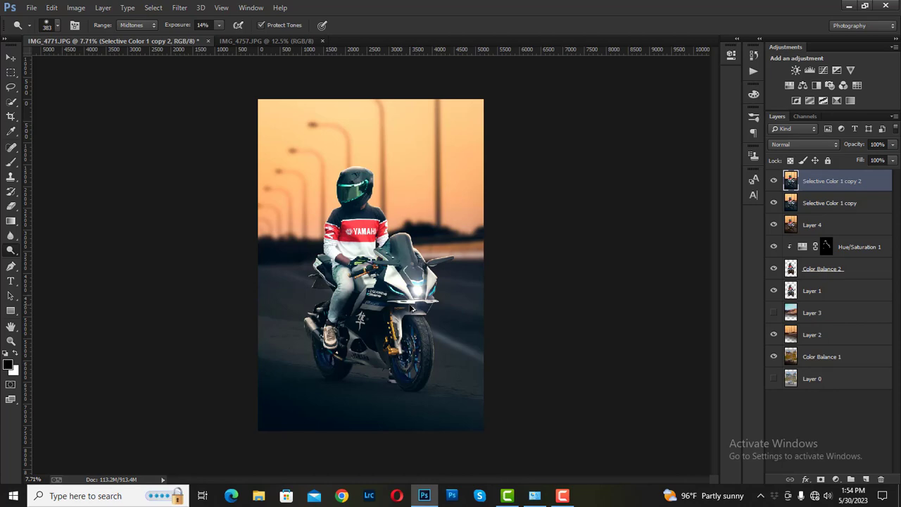
pyautogui.scroll(2, 413, 308)
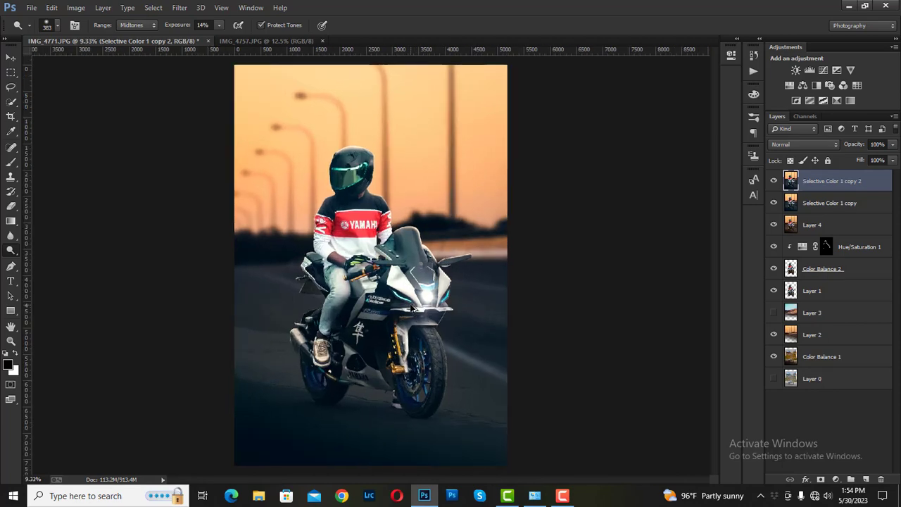
pyautogui.click(10, 58)
pyautogui.scroll(1, 169, 240)
pyautogui.scroll(2, 291, 287)
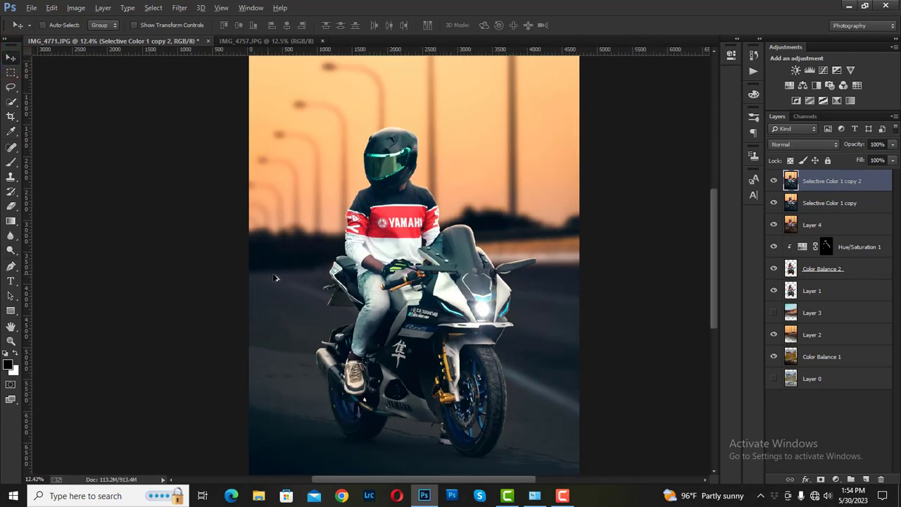
pyautogui.scroll(4, 291, 287)
pyautogui.scroll(2, 291, 287)
pyautogui.scroll(4, 310, 284)
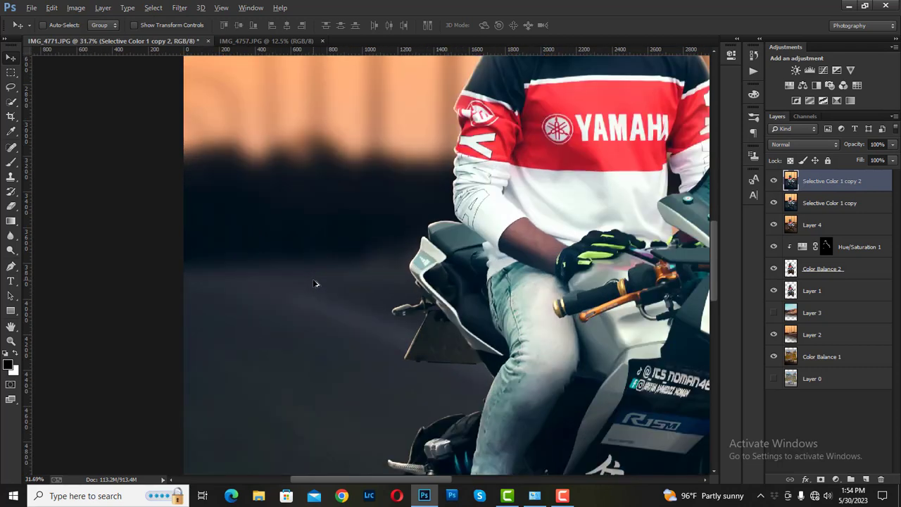
pyautogui.scroll(3, 352, 283)
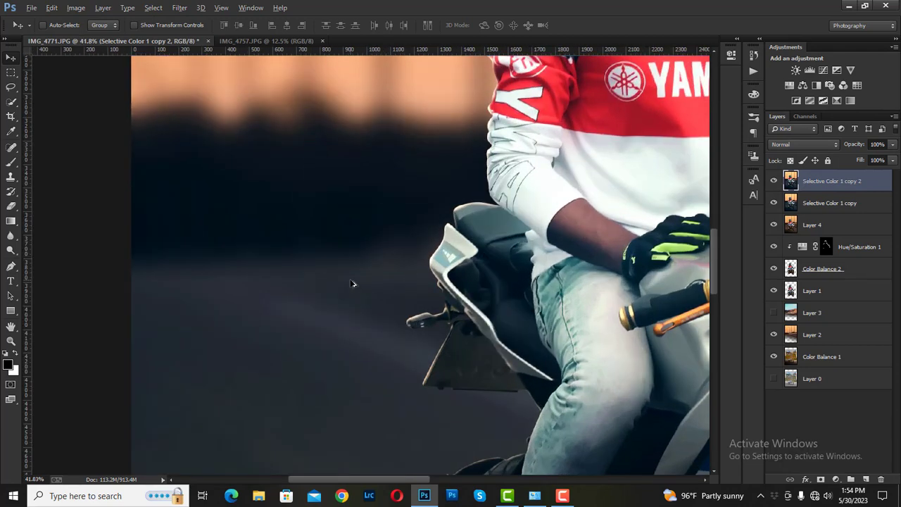
pyautogui.scroll(-5, 352, 283)
pyautogui.scroll(-10, 354, 284)
pyautogui.scroll(-2, 356, 286)
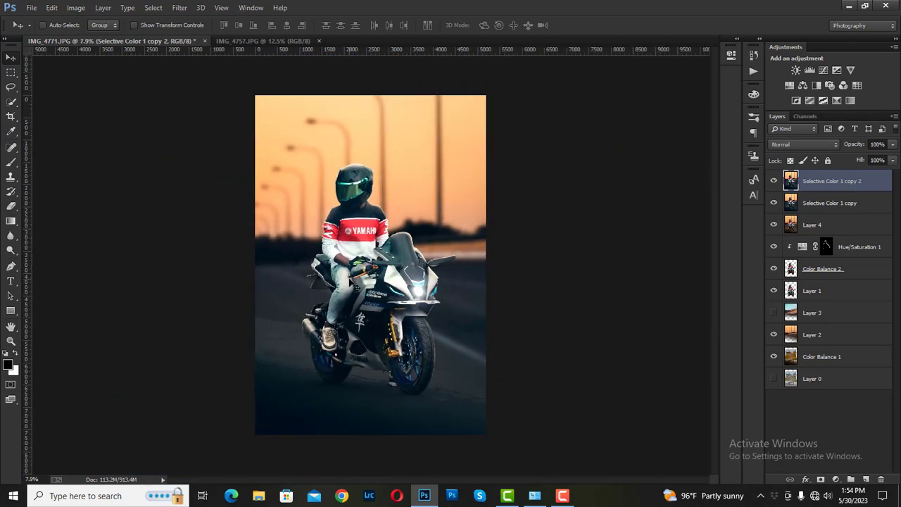
pyautogui.scroll(1, 358, 383)
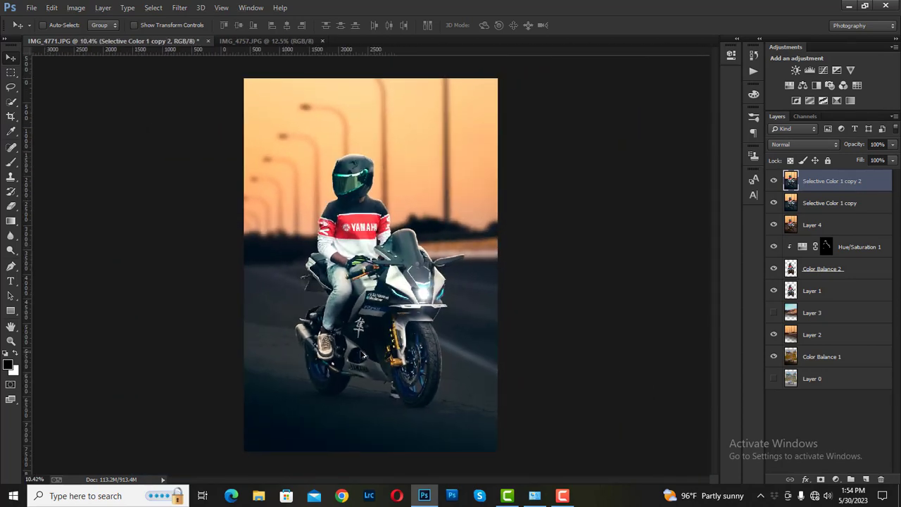
pyautogui.scroll(4, 361, 355)
pyautogui.scroll(2, 245, 274)
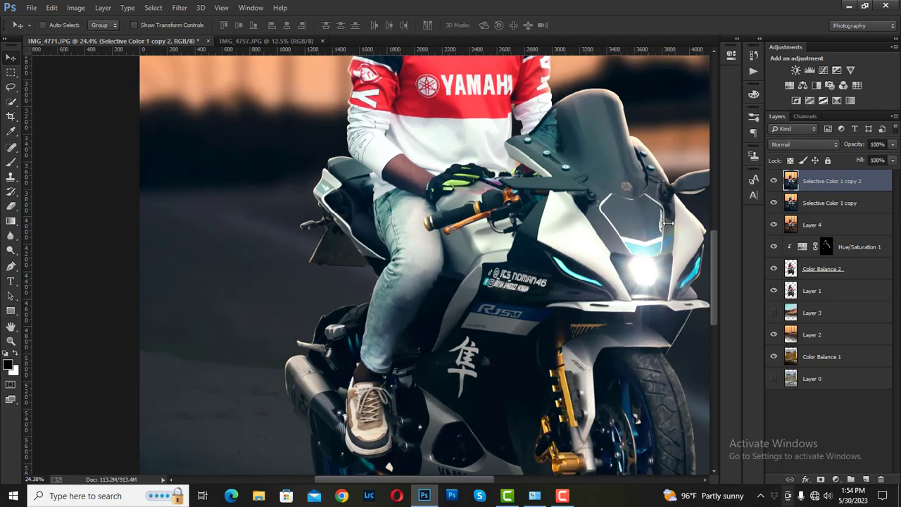
pyautogui.scroll(-1, 237, 252)
pyautogui.scroll(2, 250, 250)
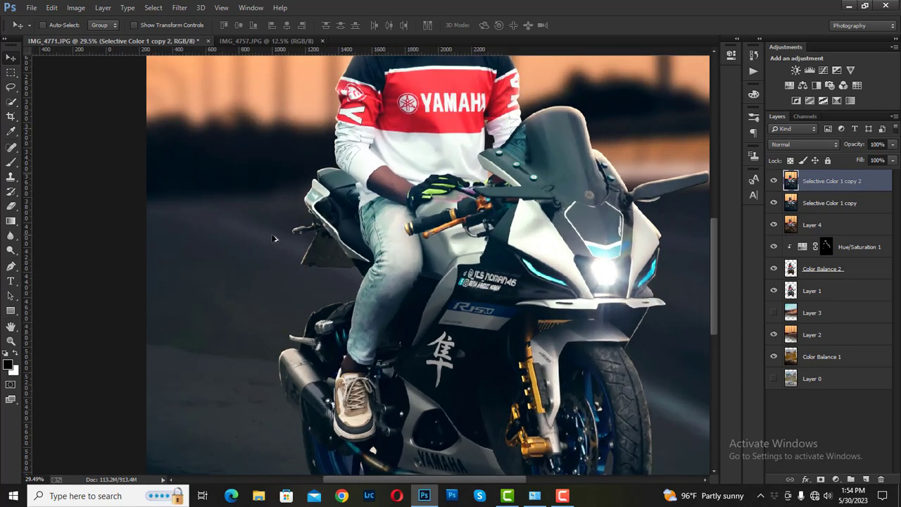
pyautogui.scroll(3, 288, 243)
pyautogui.scroll(2, 323, 237)
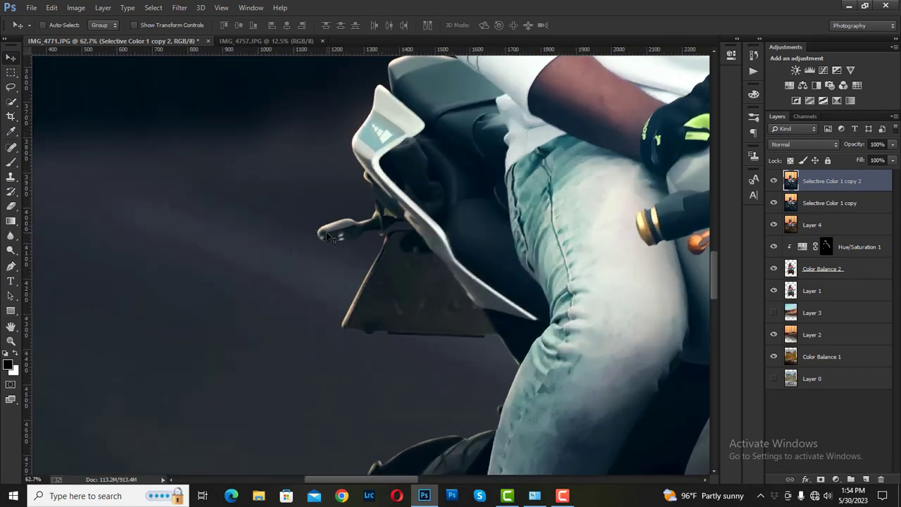
# - Add an empty Layer 5 in Screen blend mode and set the foreground colour to red ff0000
pyautogui.click(866, 480)
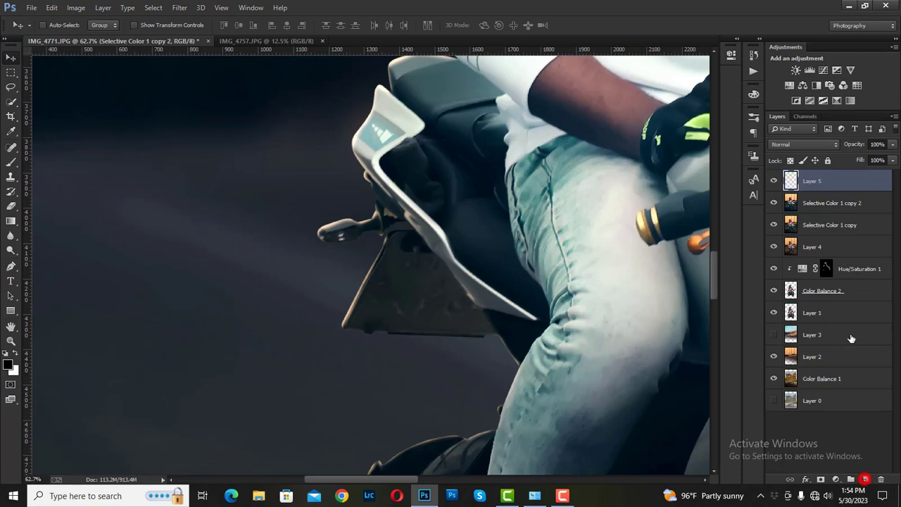
pyautogui.click(787, 143)
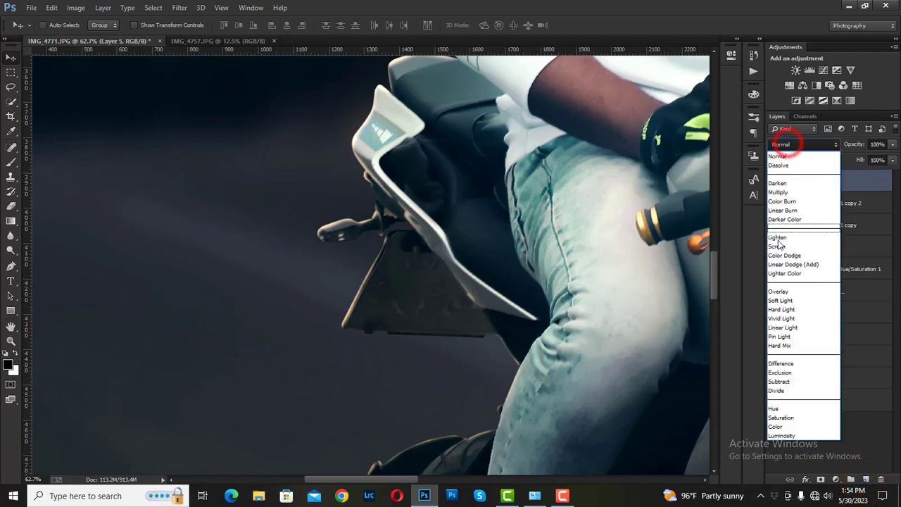
pyautogui.click(780, 246)
pyautogui.click(8, 363)
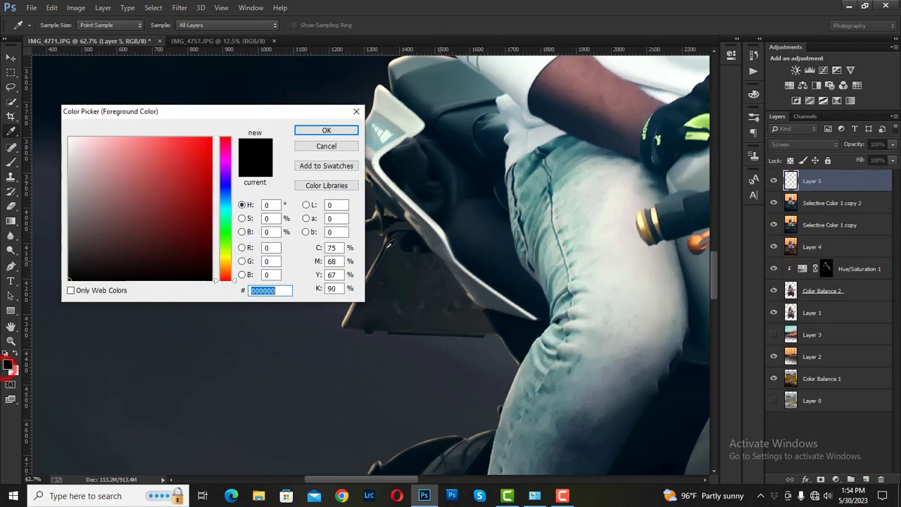
pyautogui.click(205, 153)
pyautogui.click(325, 130)
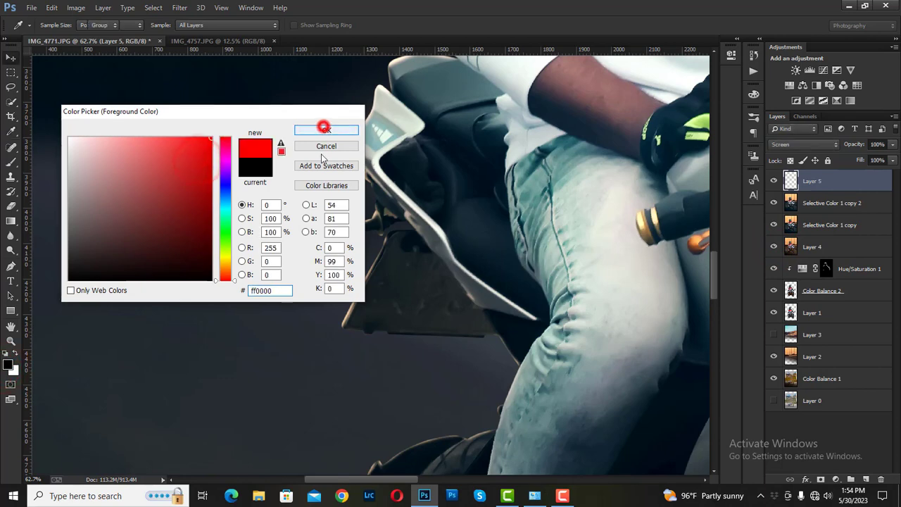
# - Switch to the Brush tool, dab red on the rear light tip, and set opacity to 32%
pyautogui.click(11, 161)
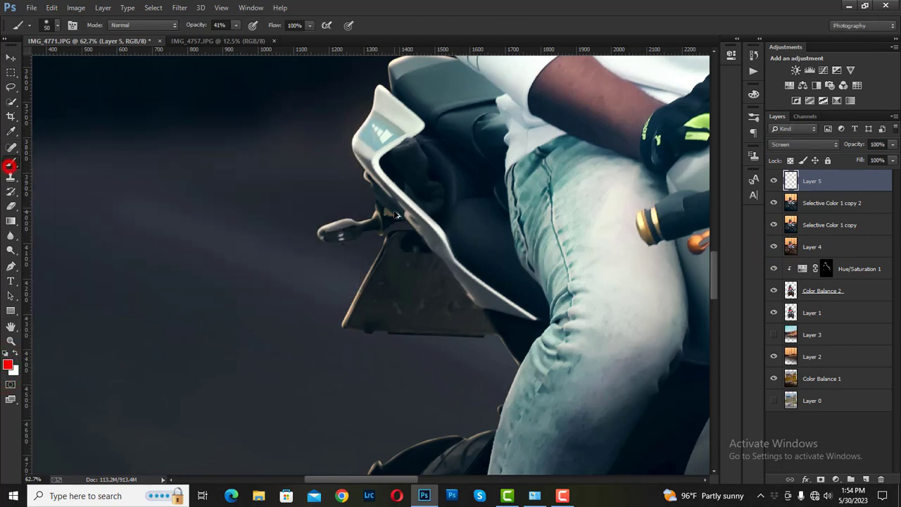
pyautogui.scroll(2, 312, 233)
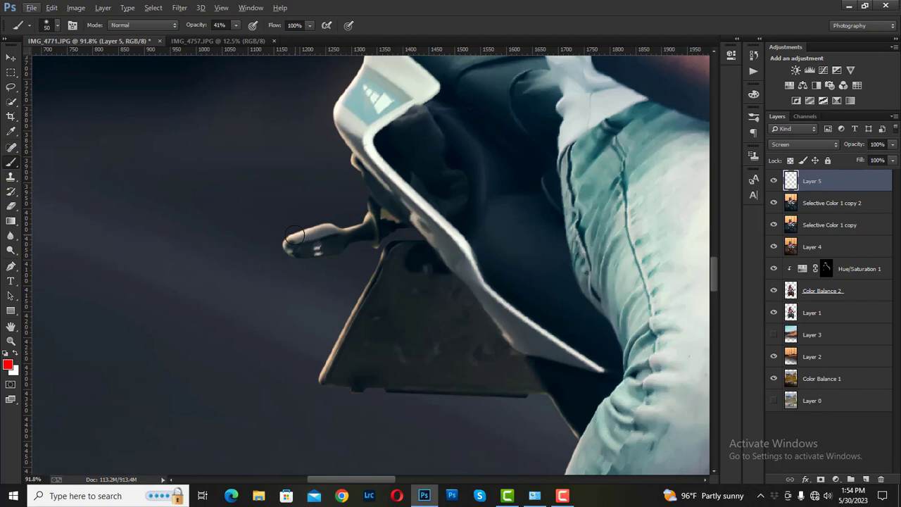
pyautogui.moveTo(294, 234)
pyautogui.mouseDown()
pyautogui.moveTo(285, 227)
pyautogui.moveTo(308, 230)
pyautogui.mouseUp()
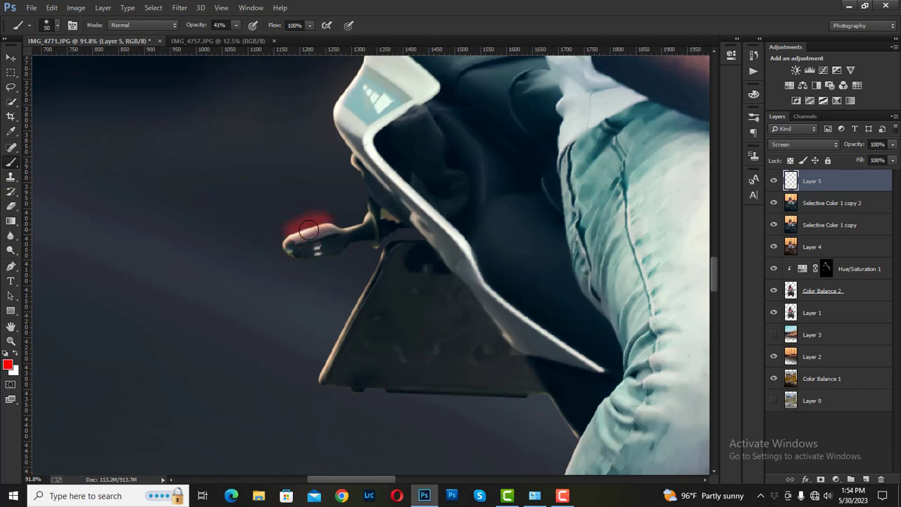
pyautogui.click(219, 24)
pyautogui.write('32')
# - Choose a soft round brush tip, rotate and flatten it into a thin ellipse, and enlarge it
pyautogui.rightClick(305, 225)
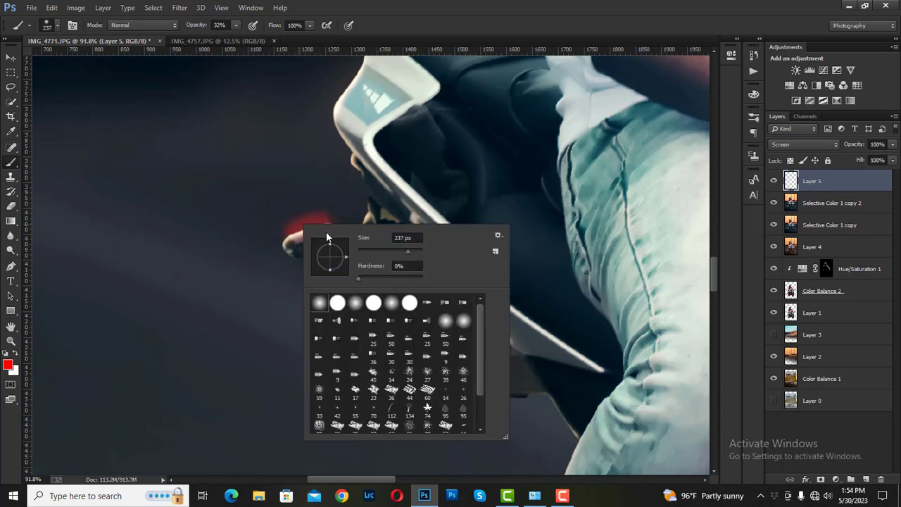
pyautogui.moveTo(333, 246); pyautogui.dragTo(325, 259)
pyautogui.click(320, 304)
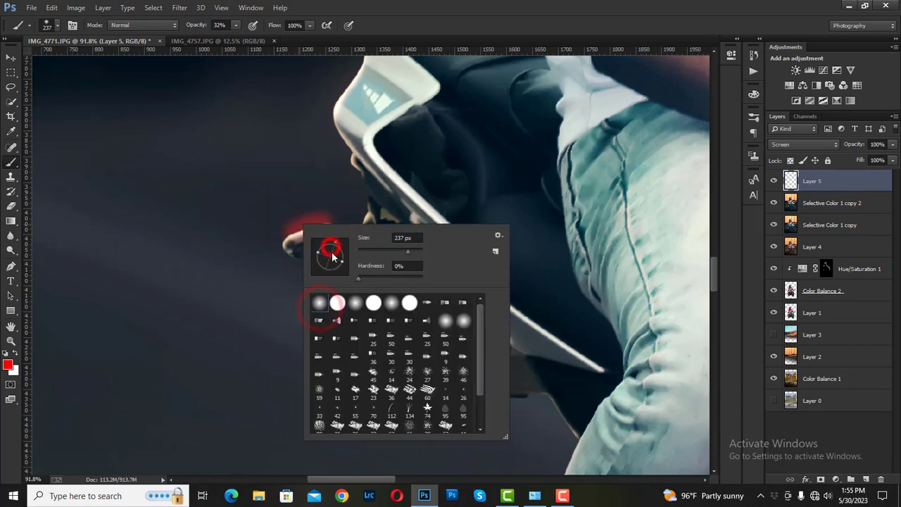
pyautogui.moveTo(329, 268); pyautogui.dragTo(329, 257)
pyautogui.press('Return')
pyautogui.press(']')
pyautogui.press(']')
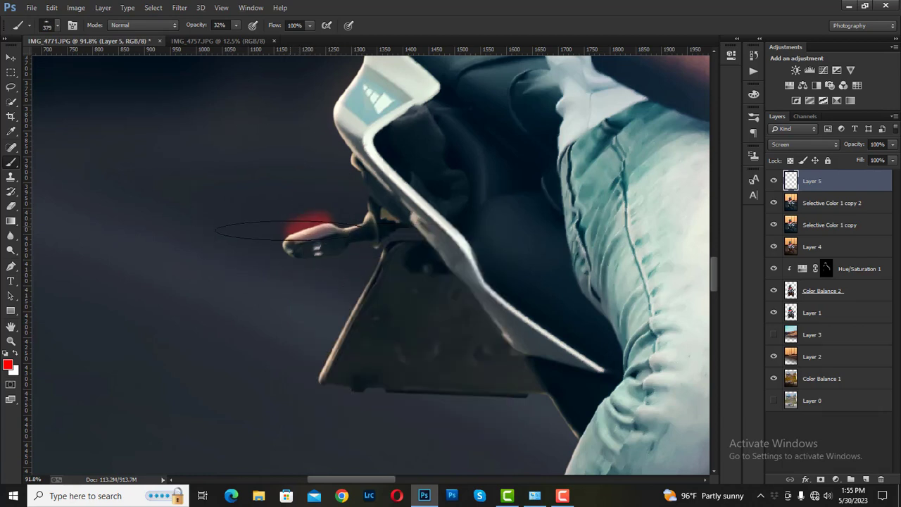
pyautogui.press(']')
# - Tilt the elliptical tip about 15° and paint the red glow streaking back from the tail light
pyautogui.rightClick(282, 231)
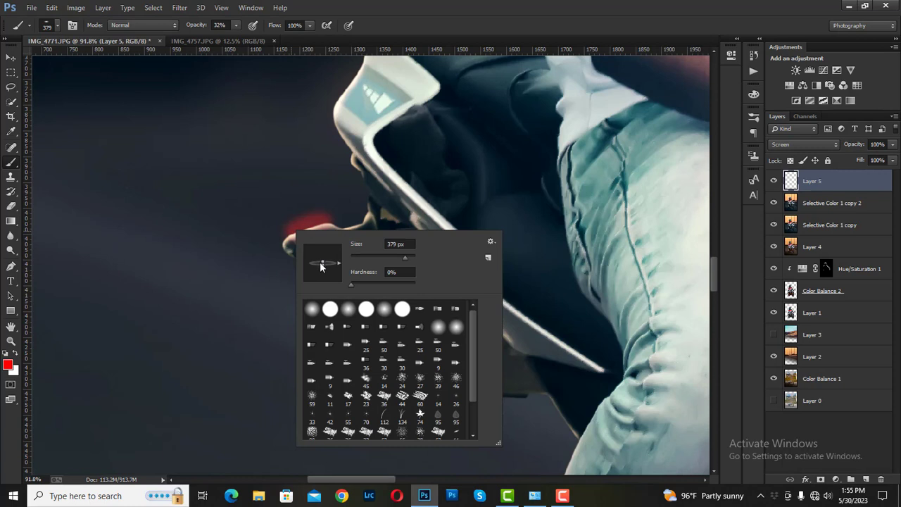
pyautogui.click(320, 262)
pyautogui.moveTo(336, 268); pyautogui.dragTo(336, 259)
pyautogui.press('Return')
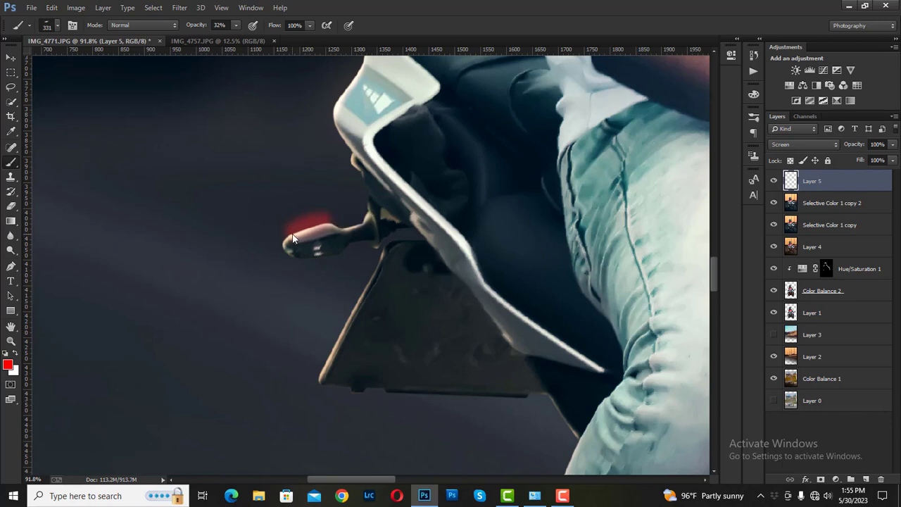
pyautogui.click(303, 233)
pyautogui.click(304, 233)
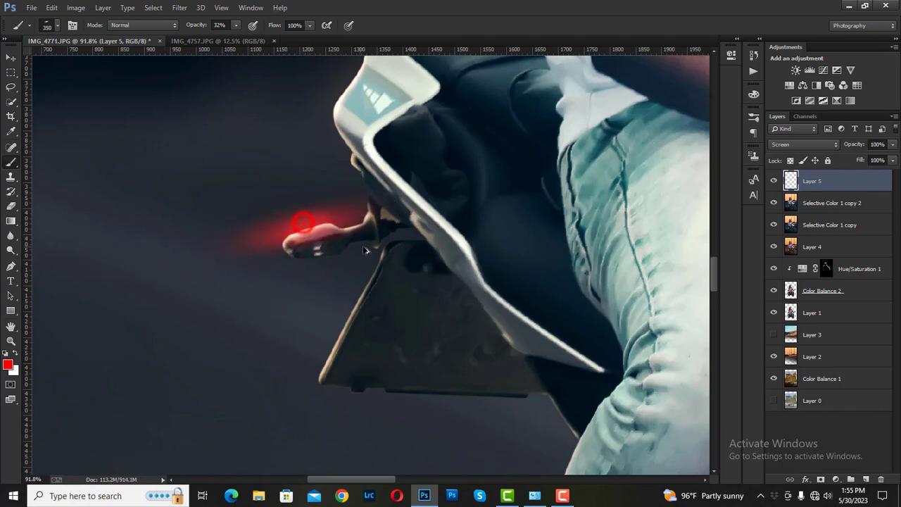
pyautogui.scroll(-5, 303, 232)
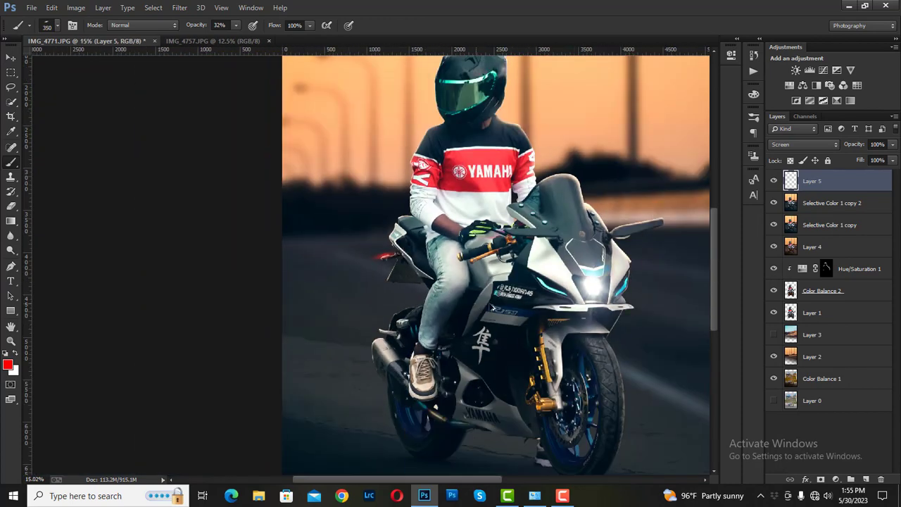
# - Pick a large soft round brush and paint a white glow over the motorcycle's headlight
pyautogui.scroll(1, 514, 279)
pyautogui.scroll(1, 547, 261)
pyautogui.scroll(1, 556, 261)
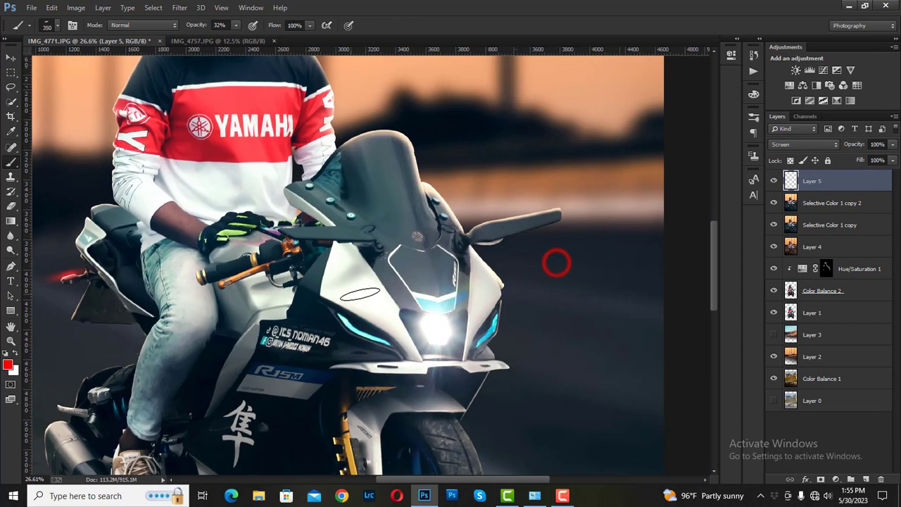
pyautogui.scroll(-2, 394, 303)
pyautogui.scroll(1, 385, 361)
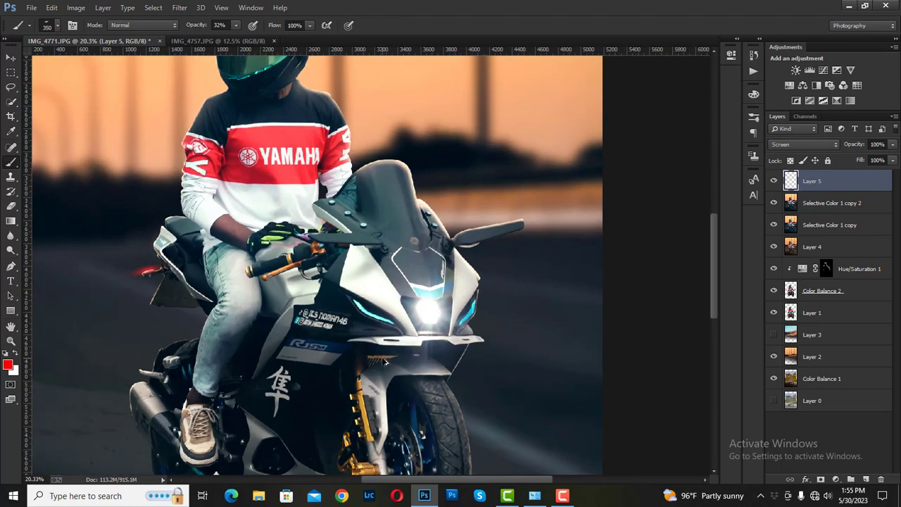
pyautogui.scroll(-2, 385, 361)
pyautogui.scroll(-1, 385, 361)
pyautogui.scroll(1, 385, 361)
pyautogui.scroll(1, 384, 361)
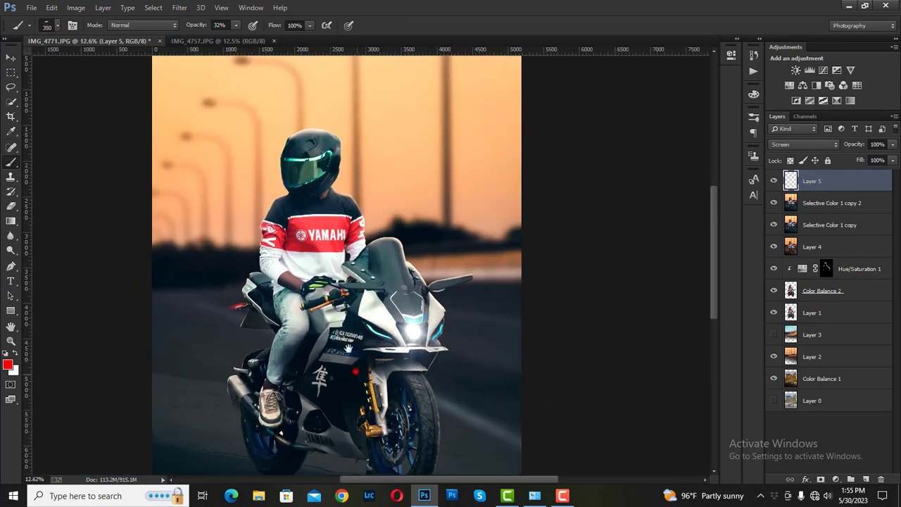
pyautogui.scroll(-1, 354, 368)
pyautogui.scroll(1, 354, 368)
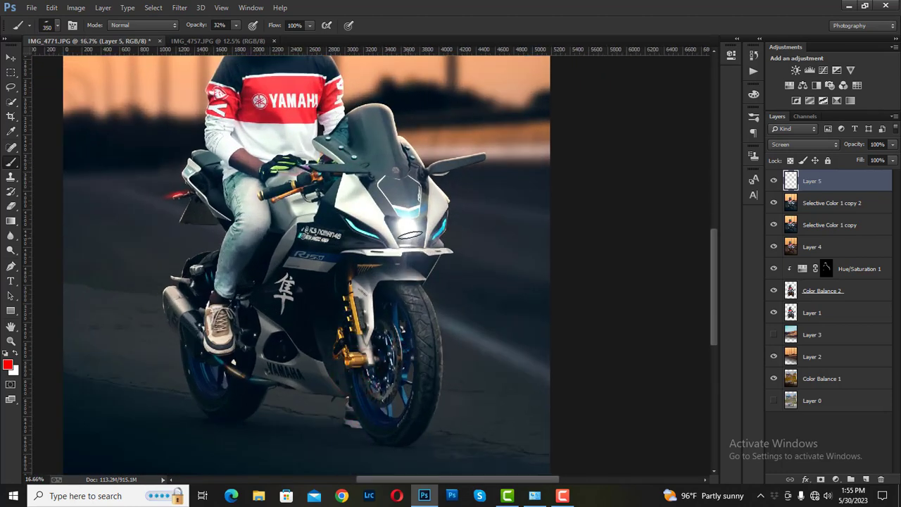
pyautogui.scroll(2, 416, 226)
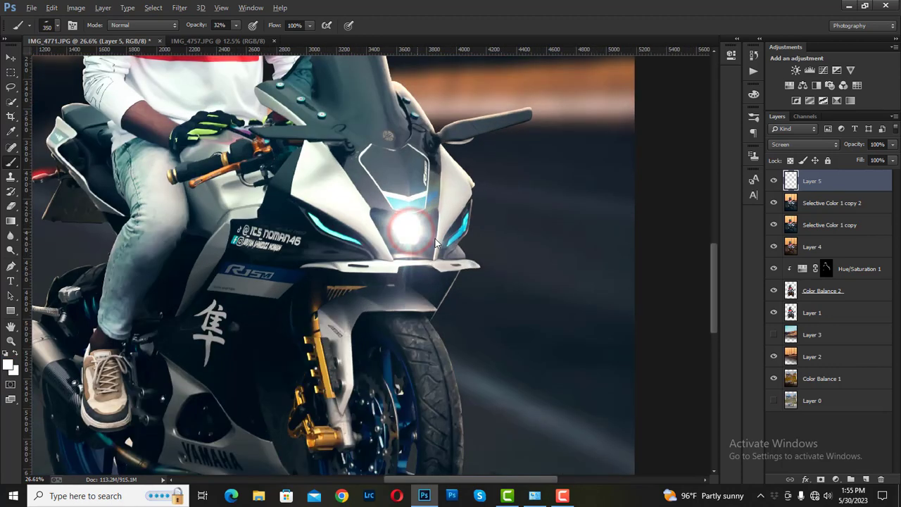
pyautogui.rightClick(395, 288)
pyautogui.click(400, 302)
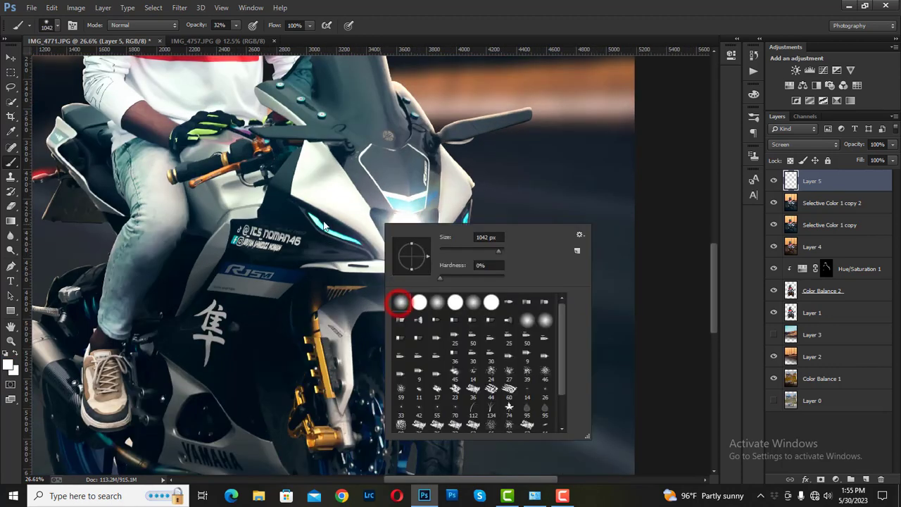
pyautogui.click(409, 236)
pyautogui.scroll(-2, 409, 235)
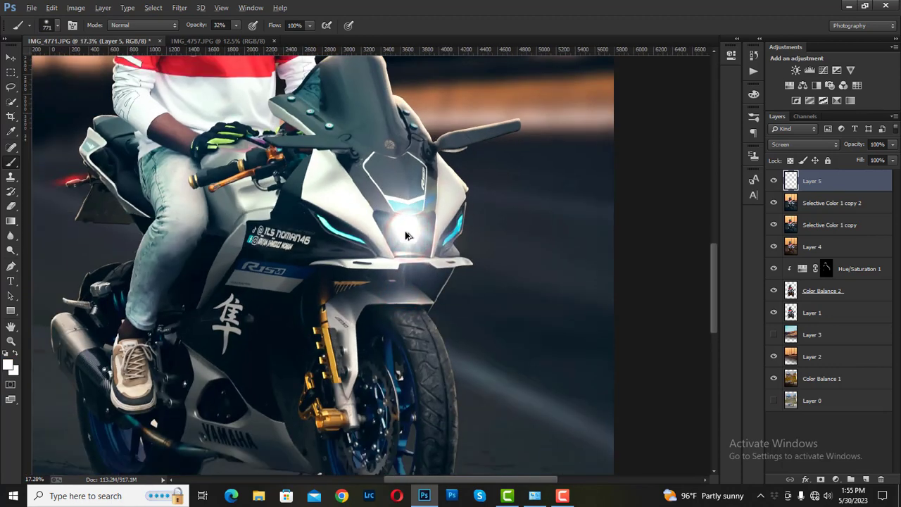
pyautogui.scroll(-2, 408, 239)
pyautogui.scroll(-1, 407, 252)
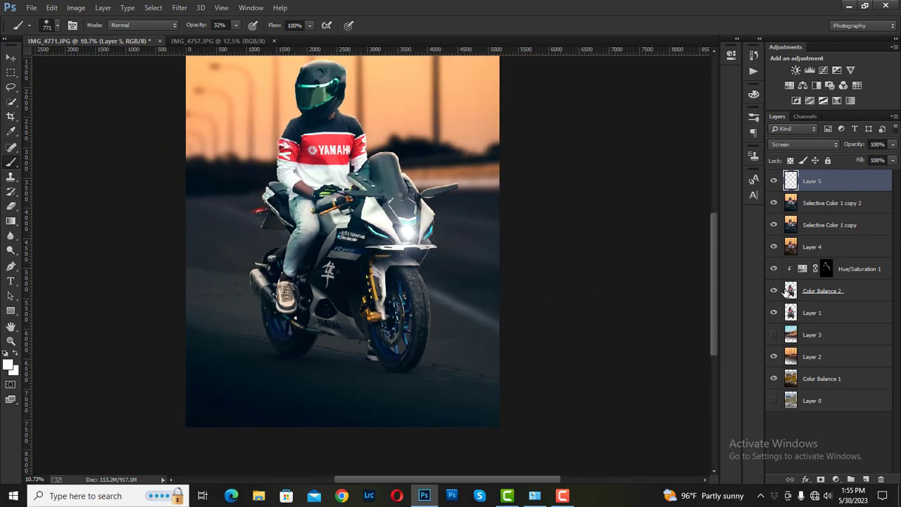
# - Add an empty Layer 6 on top and select the Polygonal Lasso Tool from the lasso flyout
pyautogui.click(866, 477)
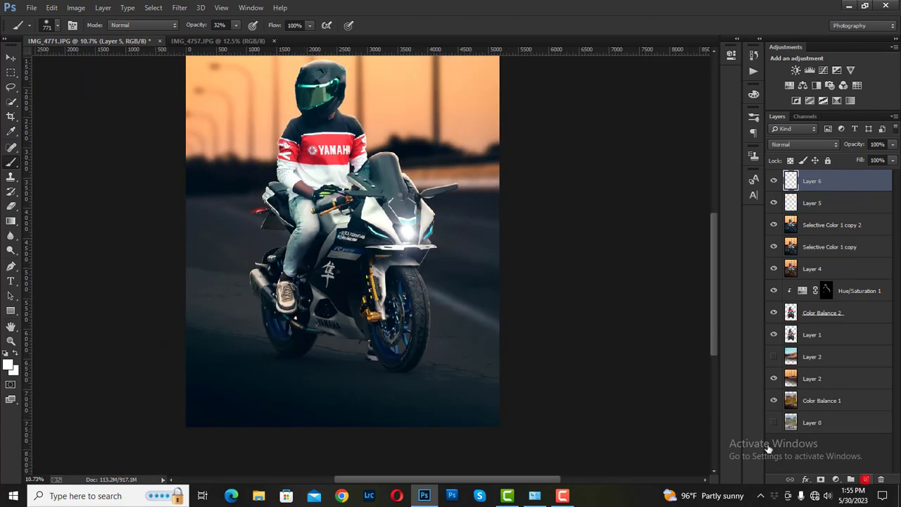
pyautogui.click(12, 86)
pyautogui.scroll(2, 425, 240)
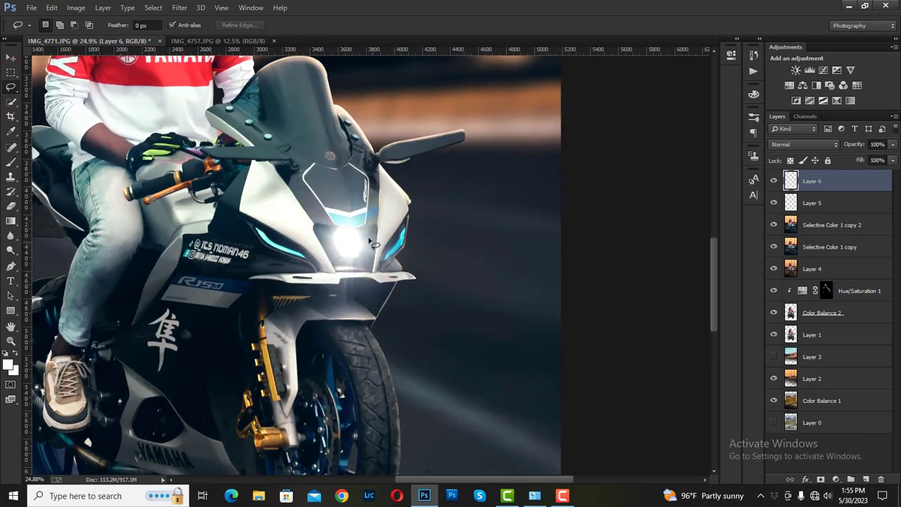
pyautogui.rightClick(10, 87)
pyautogui.click(42, 92)
pyautogui.scroll(-3, 416, 277)
pyautogui.scroll(-1, 409, 271)
pyautogui.scroll(1, 398, 264)
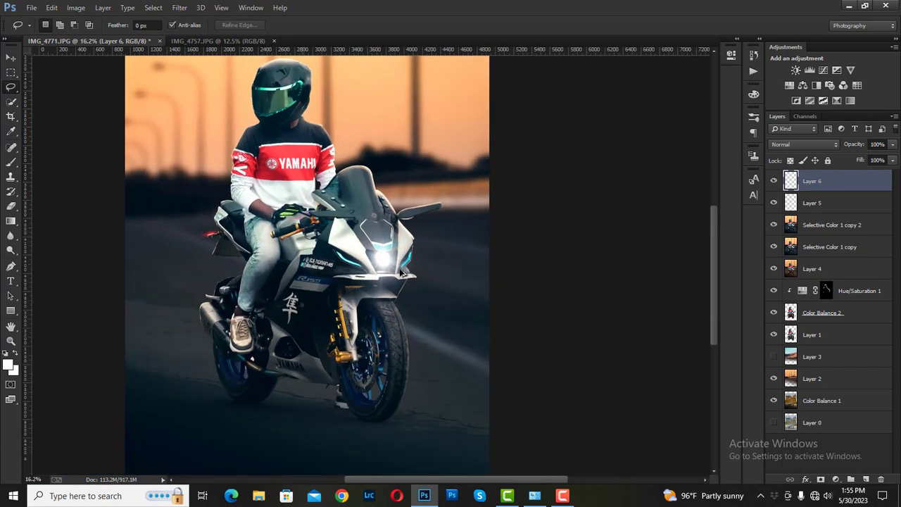
pyautogui.scroll(2, 387, 254)
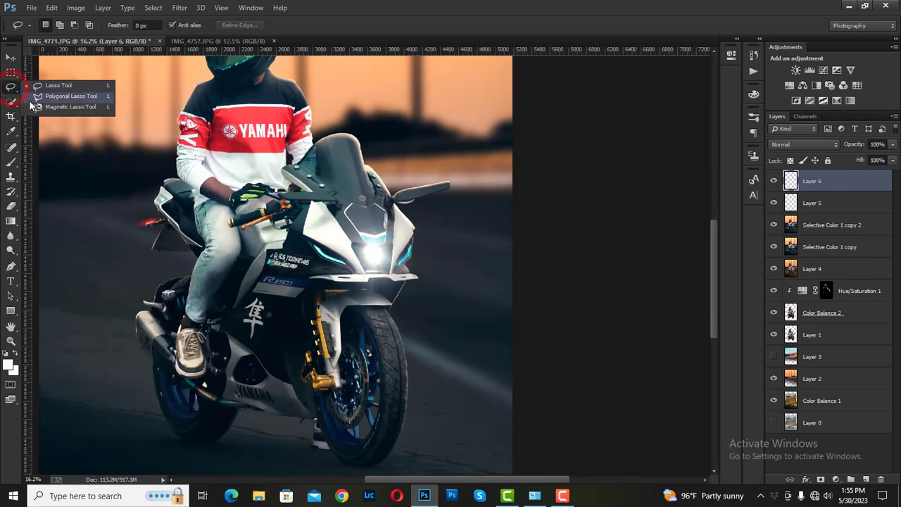
pyautogui.click(35, 94)
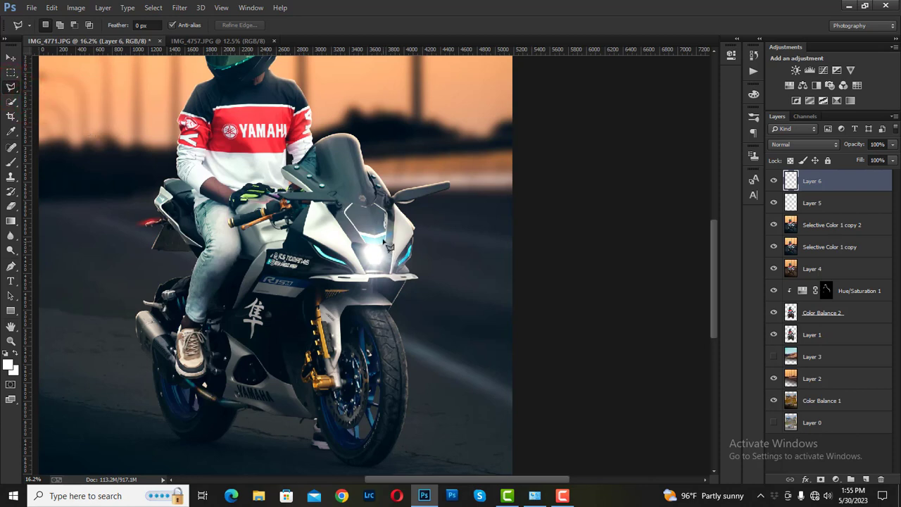
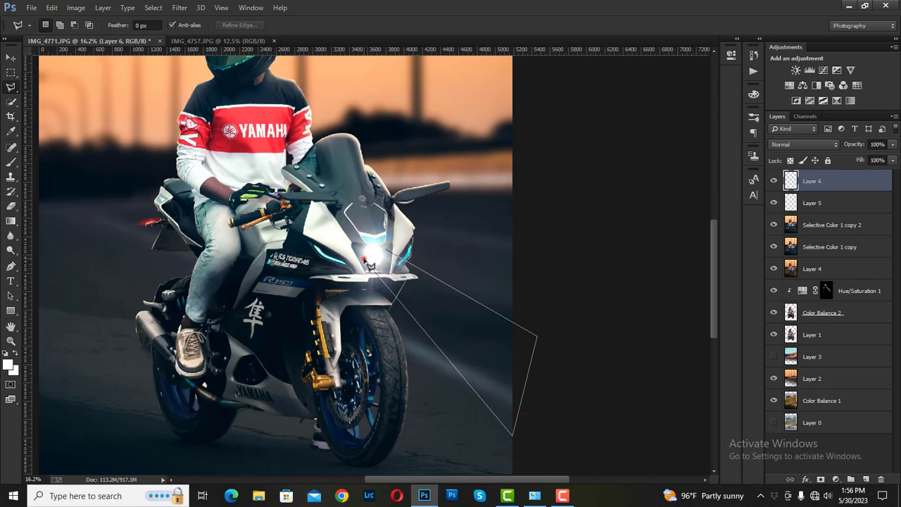
# - Fill the headlight beam selection with a white gradient fading out to the right, then deselect
pyautogui.click(385, 251)
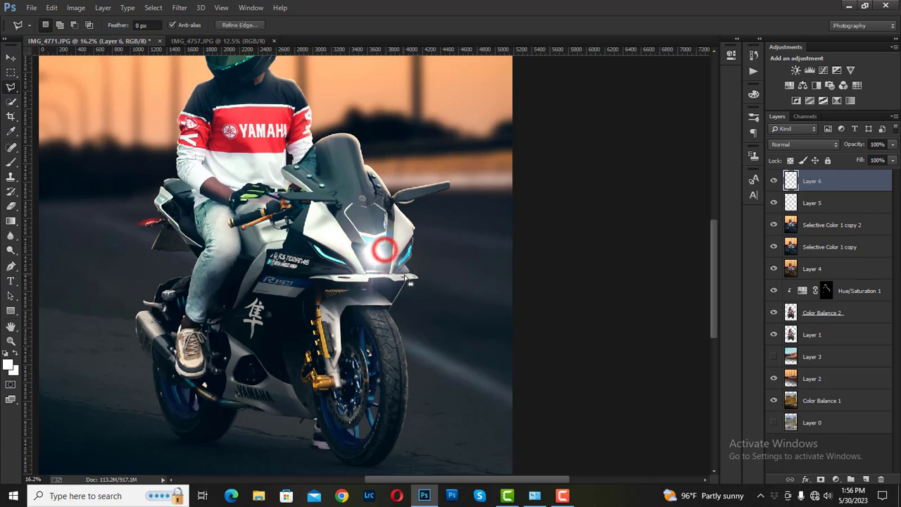
pyautogui.keyDown('alt'); pyautogui.scroll(-2, 482, 285); pyautogui.keyUp('alt')
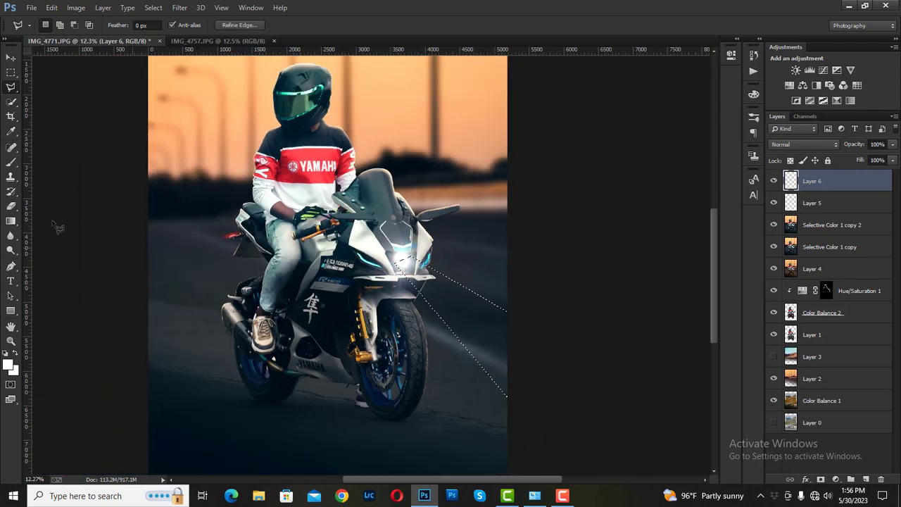
pyautogui.click(10, 221)
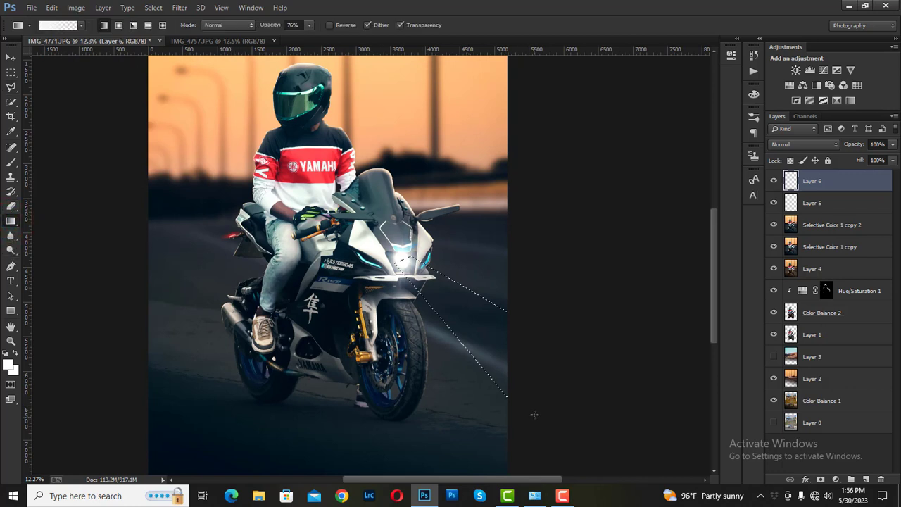
pyautogui.moveTo(529, 384); pyautogui.dragTo(523, 378)
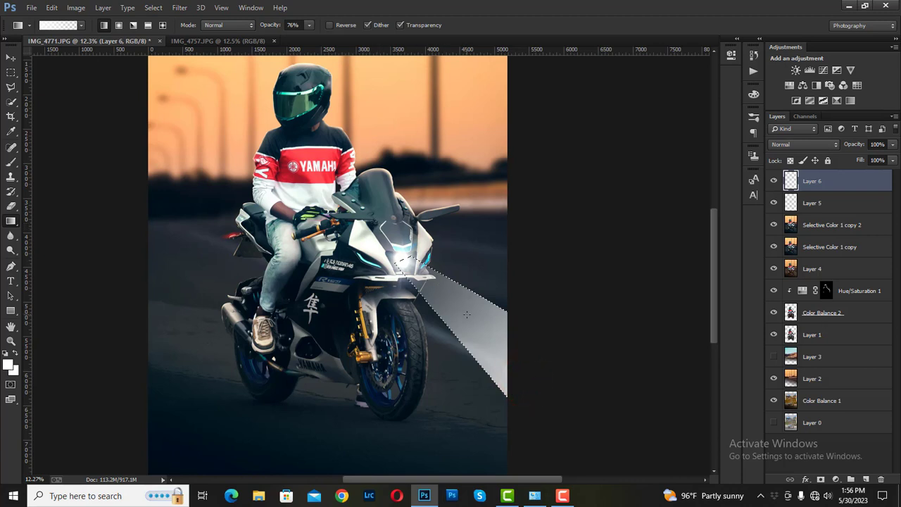
pyautogui.hotkey('ctrl', 'z')
pyautogui.moveTo(385, 237); pyautogui.dragTo(568, 387)
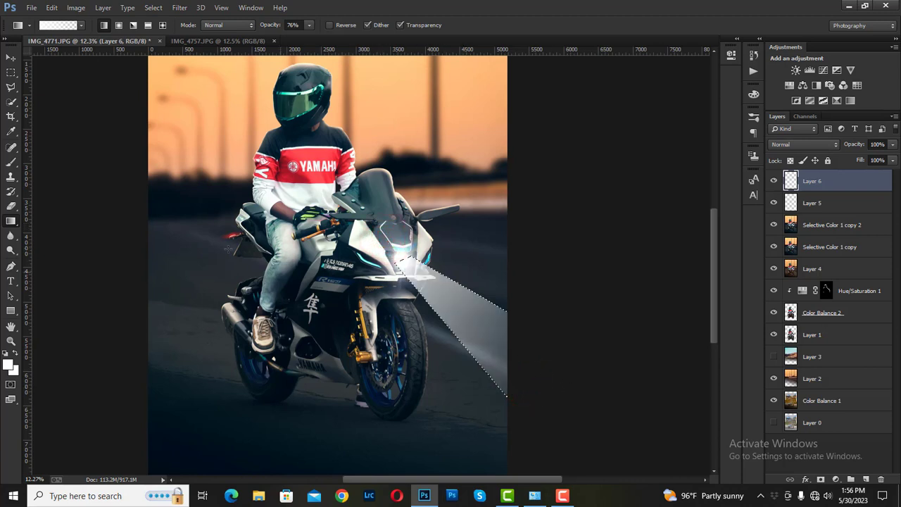
pyautogui.click(10, 56)
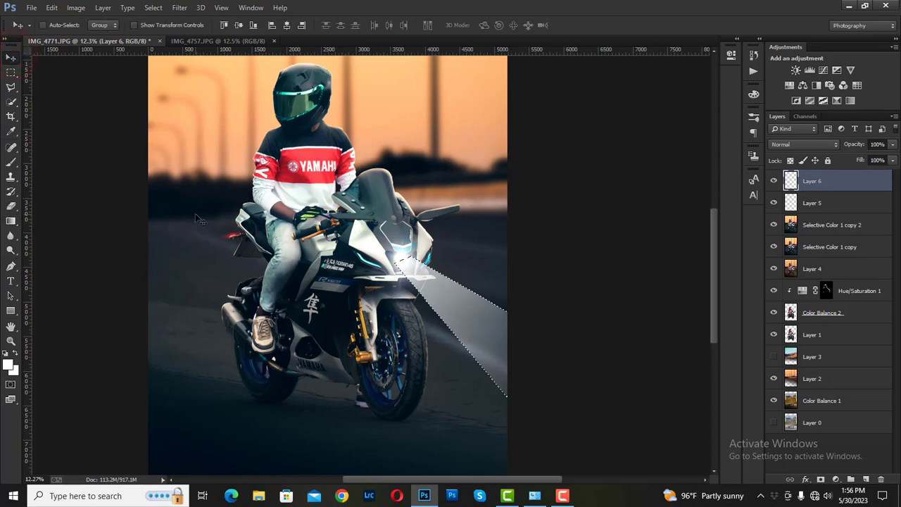
pyautogui.hotkey('ctrl', 'd')
pyautogui.hotkey('ctrl', '+')
# - Apply a strong Gaussian Blur to the Layer 6 beam and lower its opacity to 79%
pyautogui.scroll(-1, 361, 245)
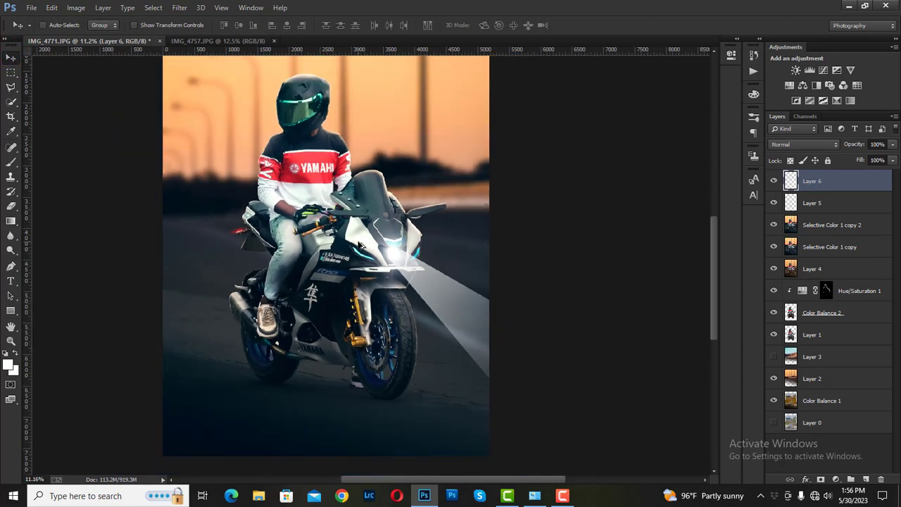
pyautogui.click(180, 8)
pyautogui.moveTo(185, 143)
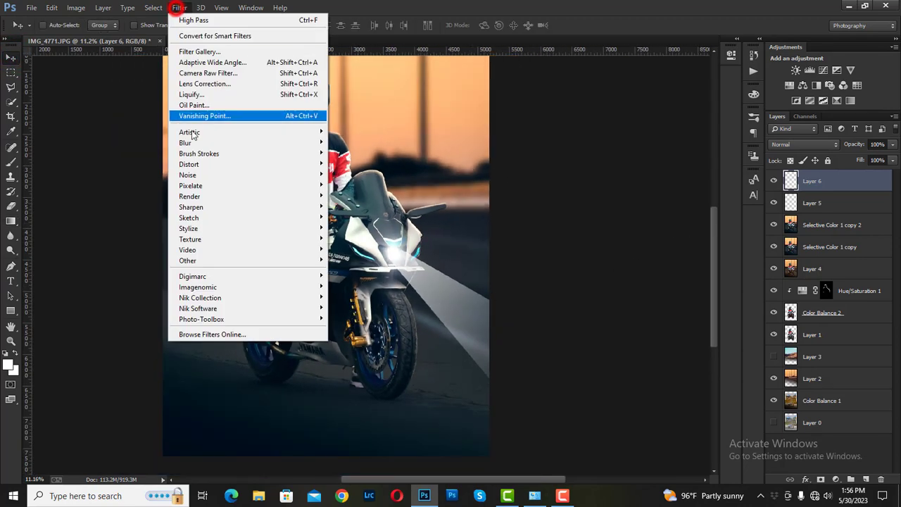
pyautogui.click(358, 222)
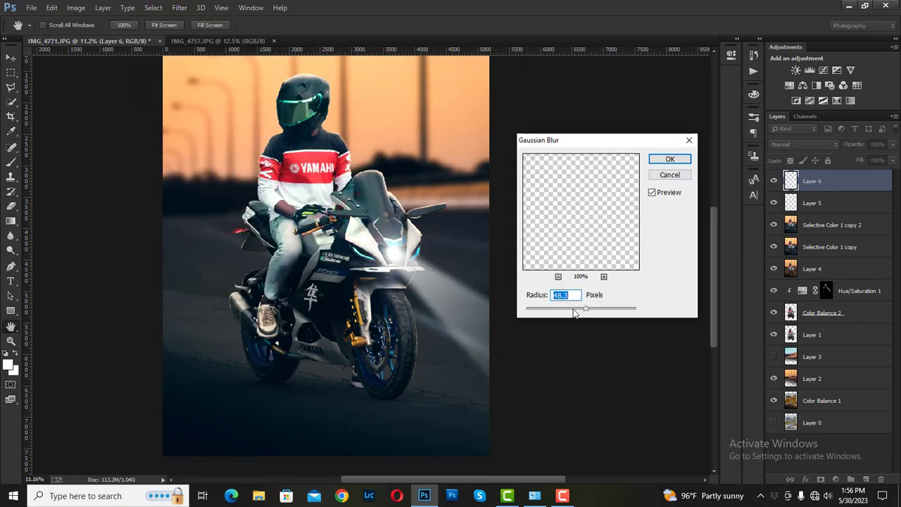
pyautogui.moveTo(581, 310)
pyautogui.mouseDown()
pyautogui.moveTo(594, 307)
pyautogui.moveTo(578, 310)
pyautogui.mouseUp()
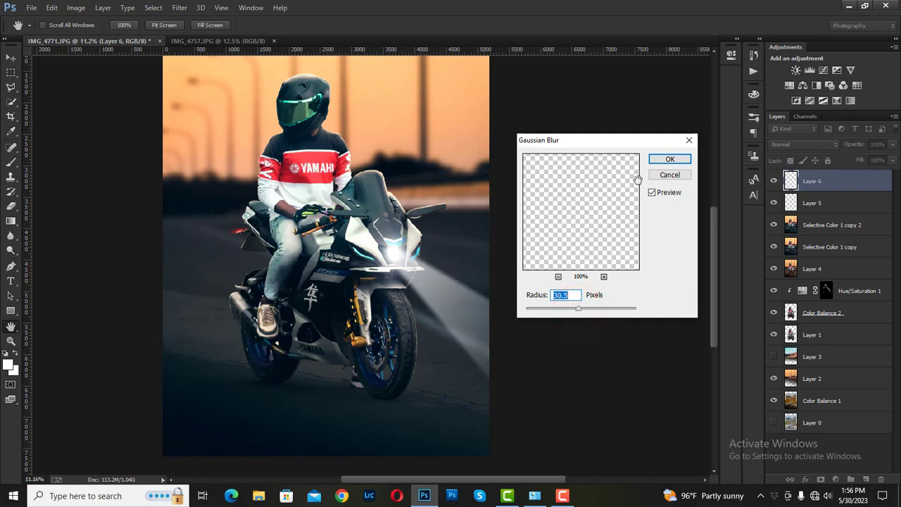
pyautogui.click(661, 160)
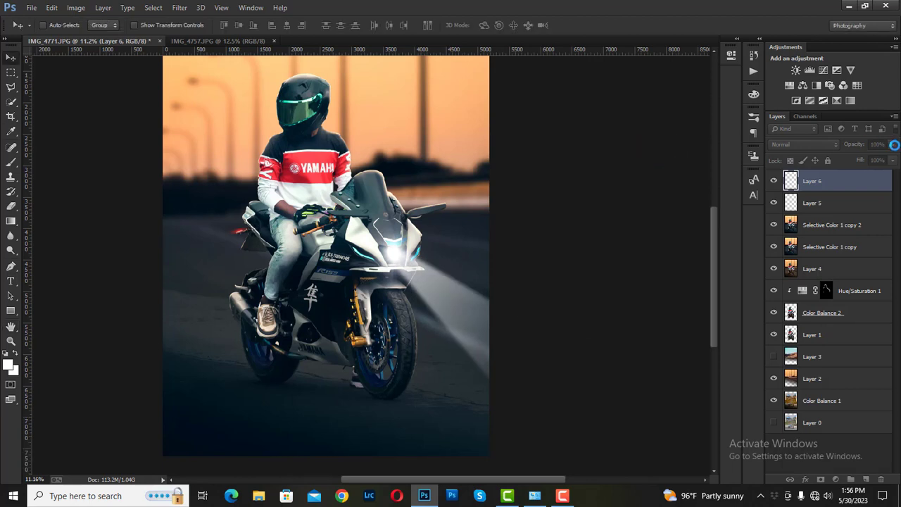
pyautogui.click(881, 161)
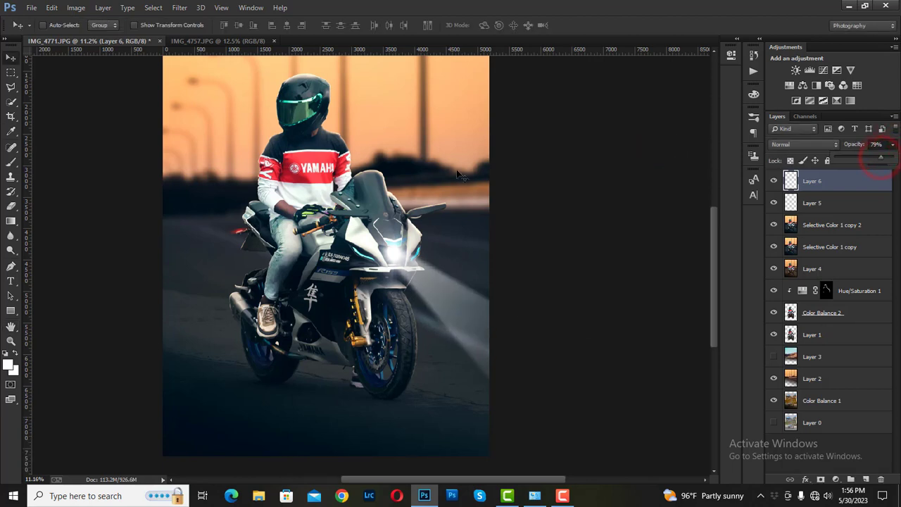
pyautogui.scroll(-3, 458, 174)
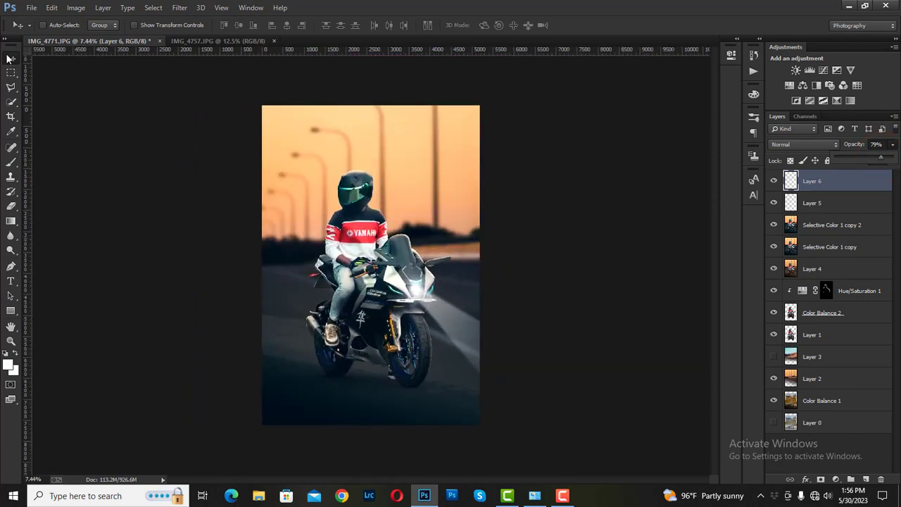
# - Merge Layer 5 and Selective Color 1 copy 2 into one layer
pyautogui.scroll(1, 322, 218)
pyautogui.keyDown('ctrl'); pyautogui.click(845, 203); pyautogui.keyUp('ctrl')
pyautogui.keyDown('ctrl'); pyautogui.click(838, 224); pyautogui.keyUp('ctrl')
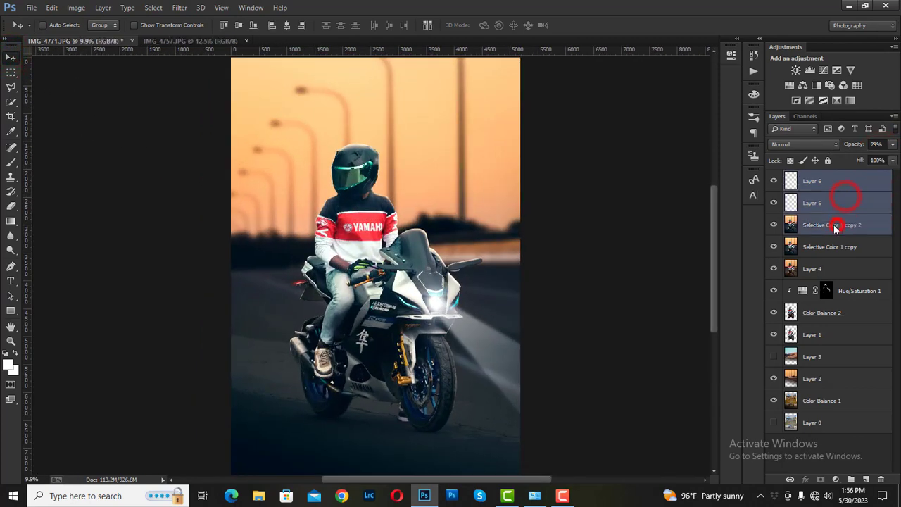
pyautogui.rightClick(837, 225)
pyautogui.click(721, 307)
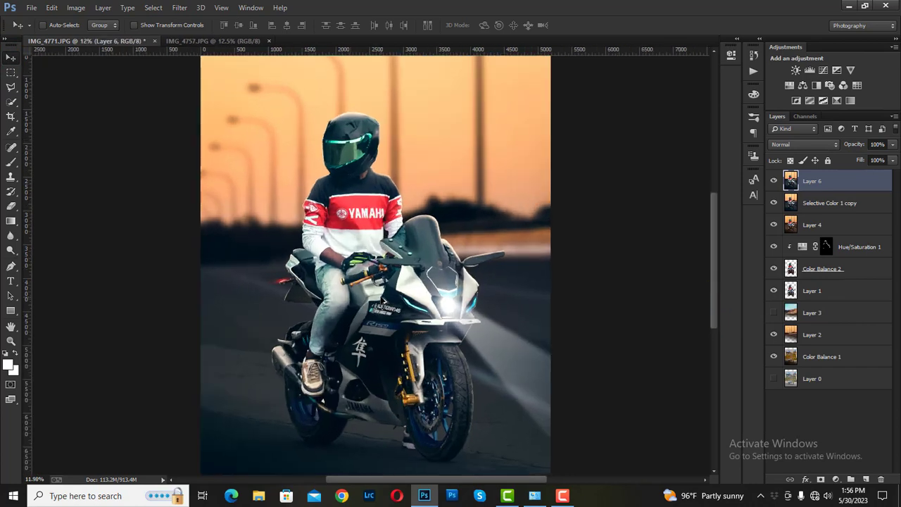
# - Duplicate Layer 6 and copy its Color Range highlights onto a new layer
pyautogui.scroll(1, 387, 295)
pyautogui.scroll(-2, 412, 285)
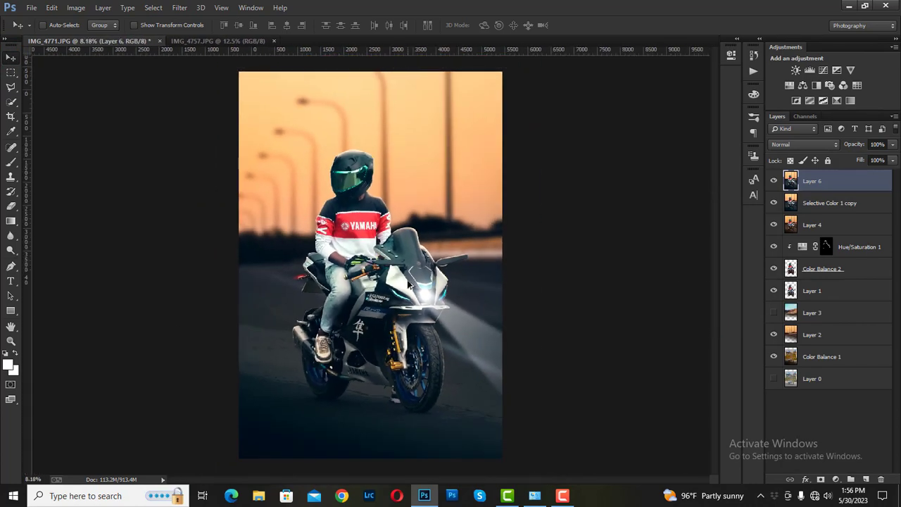
pyautogui.moveTo(826, 183); pyautogui.dragTo(866, 478)
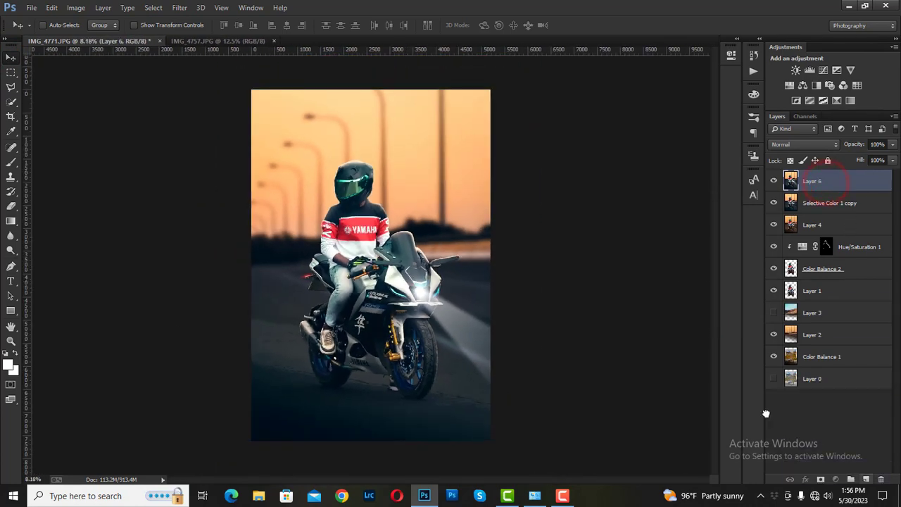
pyautogui.click(177, 8)
pyautogui.moveTo(152, 7)
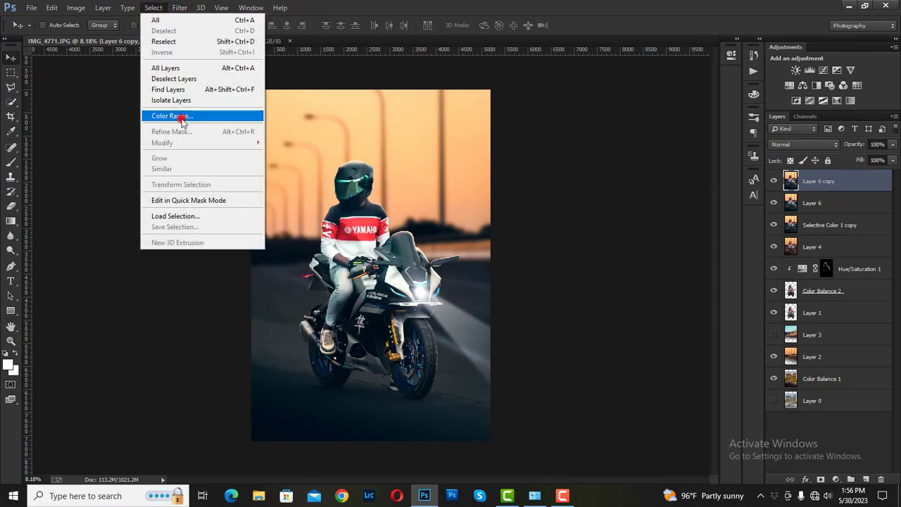
pyautogui.click(182, 117)
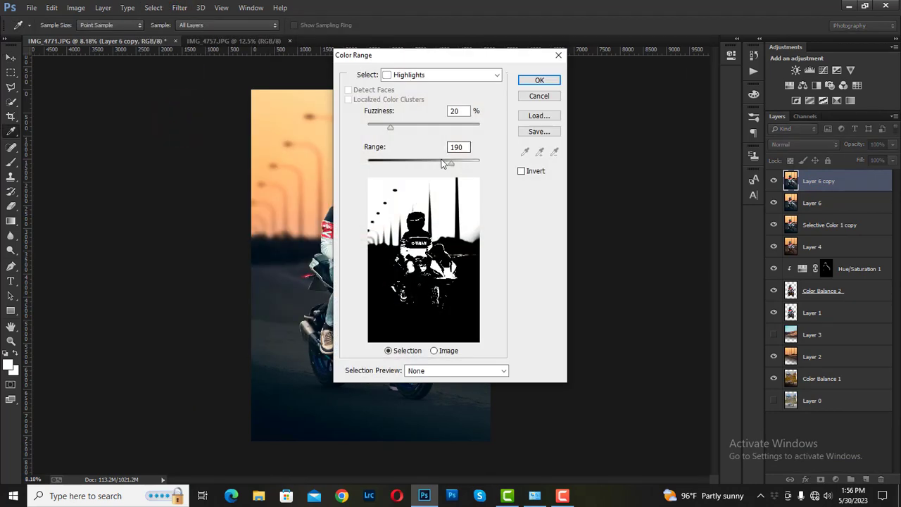
pyautogui.click(537, 81)
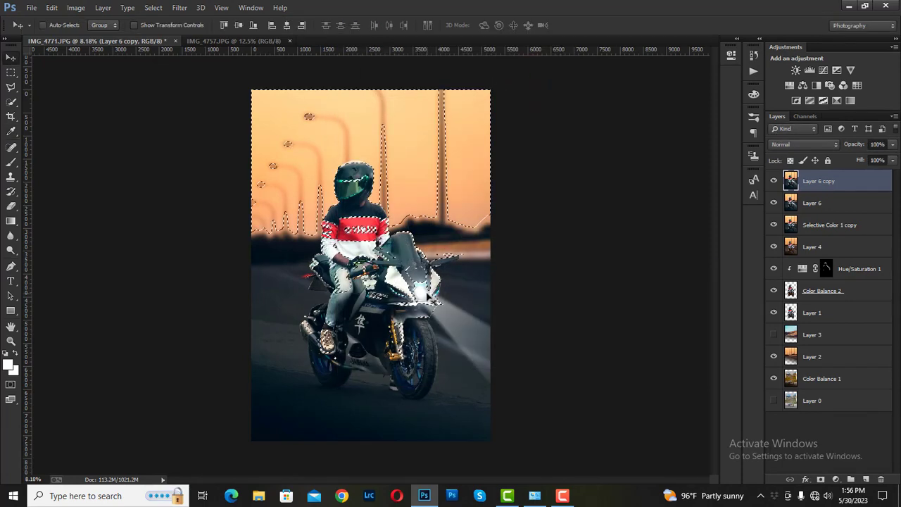
pyautogui.hotkey('ctrl', 'j')
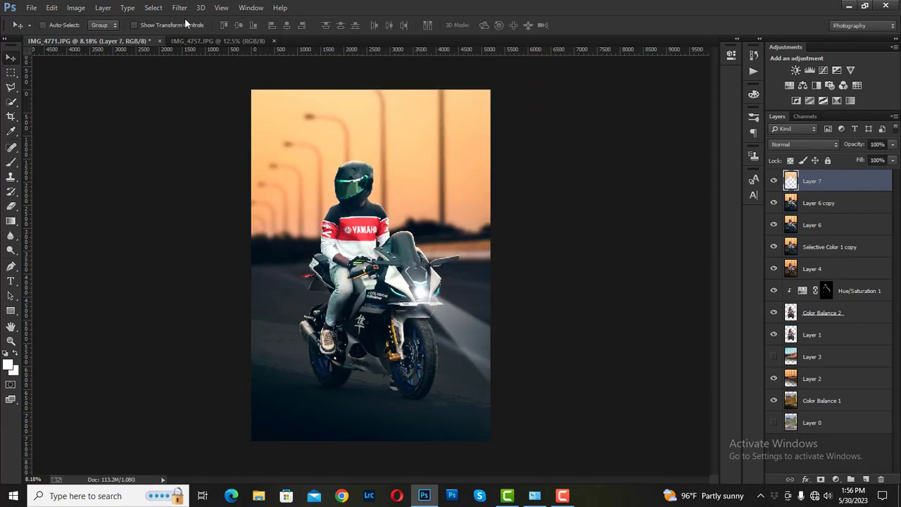
# - Apply a Gaussian Blur to the new highlights layer
pyautogui.click(180, 8)
pyautogui.moveTo(185, 143)
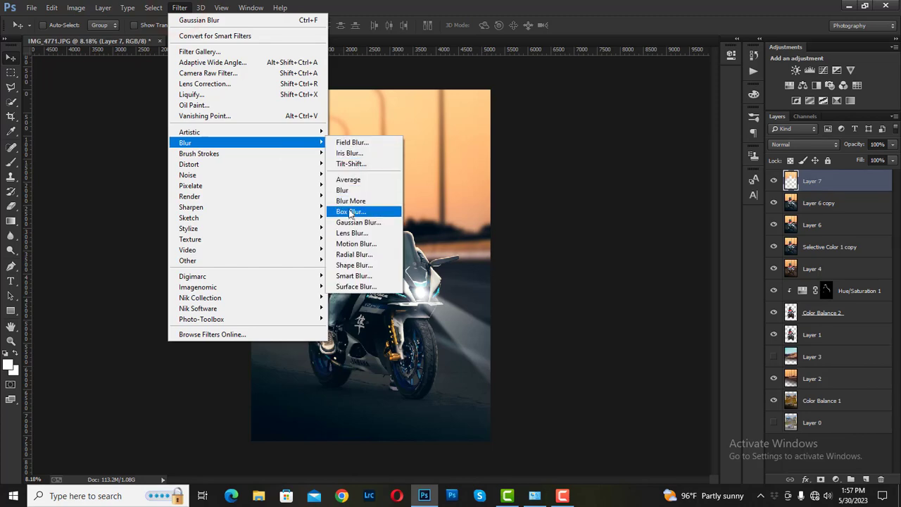
pyautogui.click(352, 222)
pyautogui.moveTo(583, 307); pyautogui.dragTo(599, 306)
pyautogui.click(669, 159)
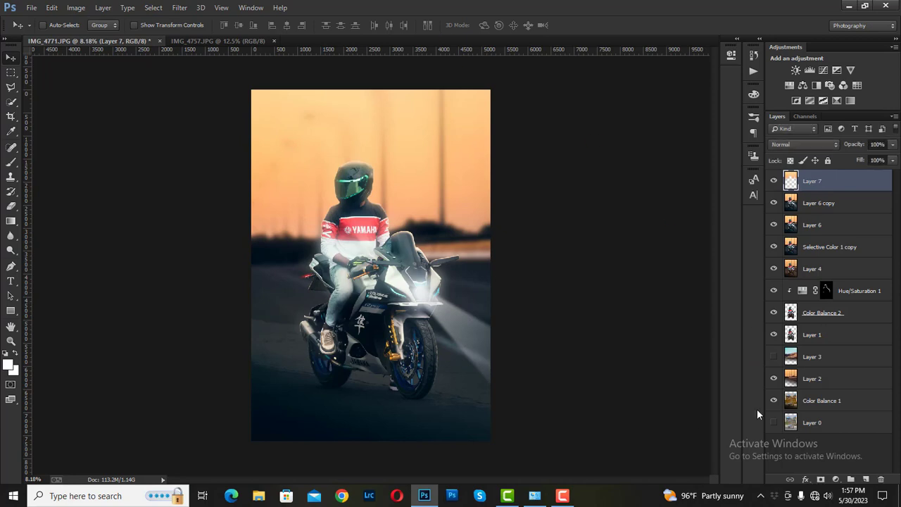
# - Give Layer 7 an inverted, fully hiding mask and set its blend mode to Screen
pyautogui.click(820, 479)
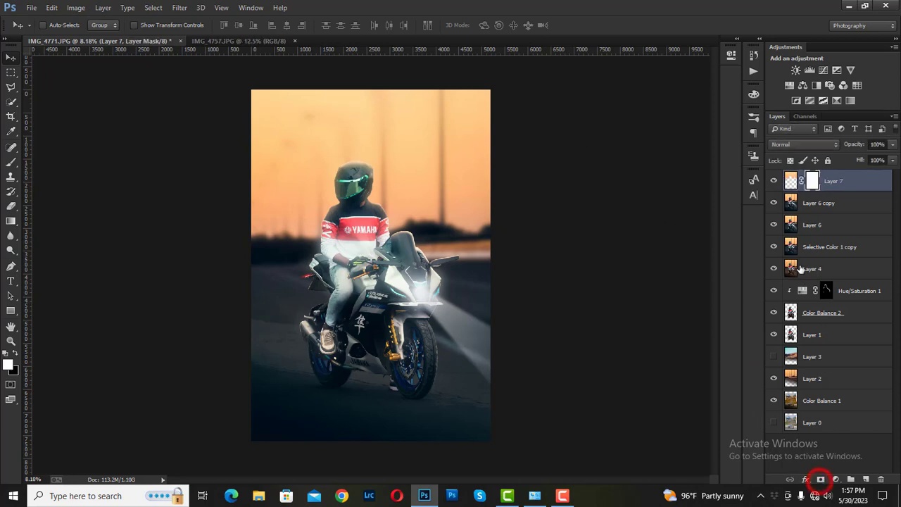
pyautogui.hotkey('ctrl', 'i')
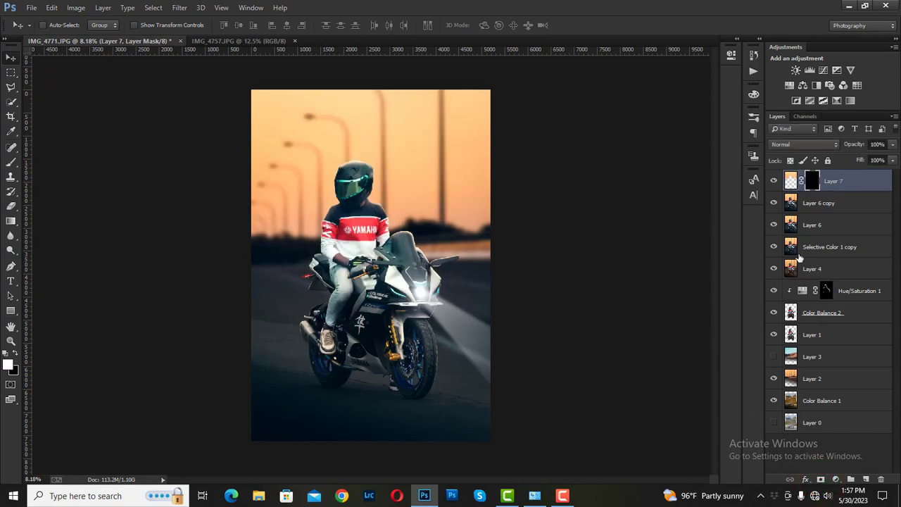
pyautogui.click(800, 144)
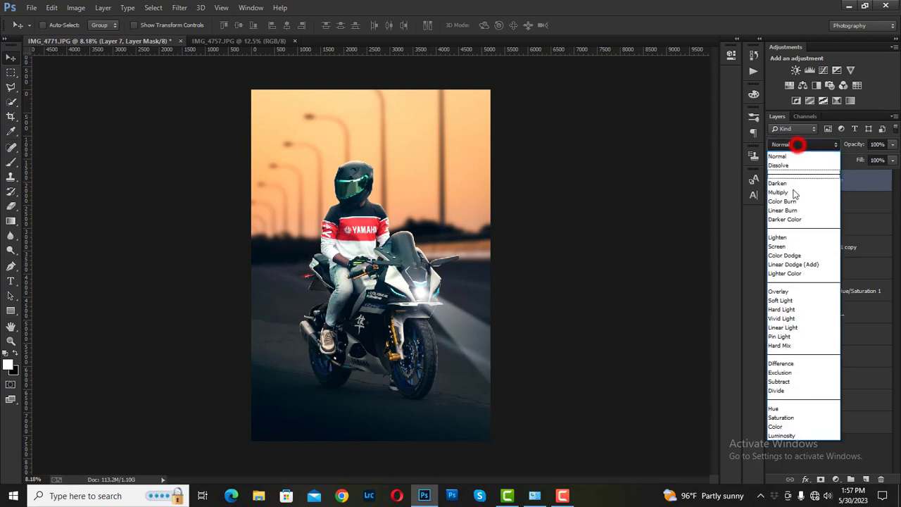
pyautogui.click(780, 246)
# - Paint the glow back in around the rider's shoulder, left background, windshield and headlight
pyautogui.click(10, 162)
pyautogui.scroll(2, 362, 140)
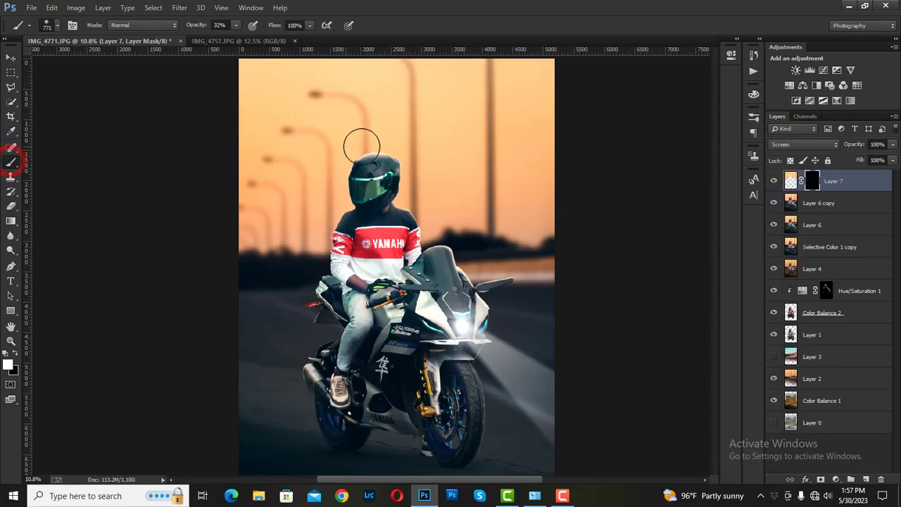
pyautogui.moveTo(422, 202); pyautogui.dragTo(431, 229)
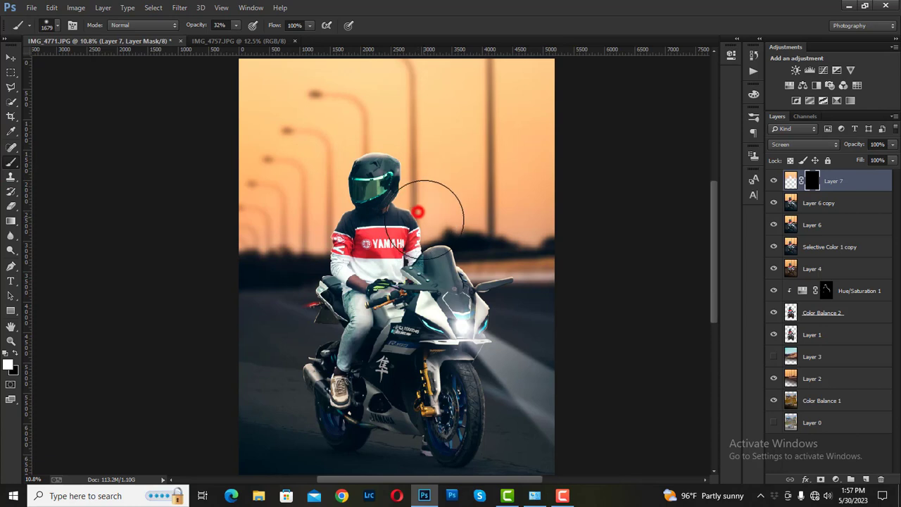
pyautogui.click(327, 234)
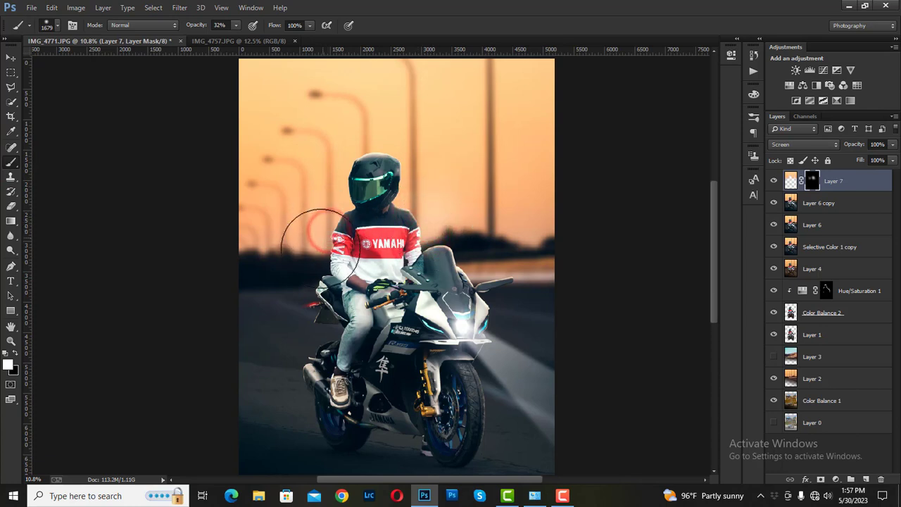
pyautogui.moveTo(311, 245); pyautogui.dragTo(238, 238)
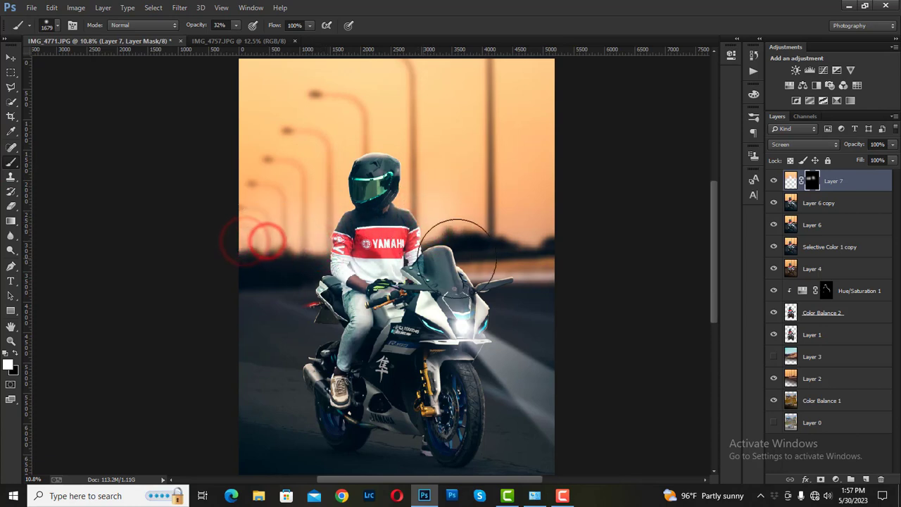
pyautogui.click(434, 258)
pyautogui.moveTo(473, 241); pyautogui.dragTo(528, 239)
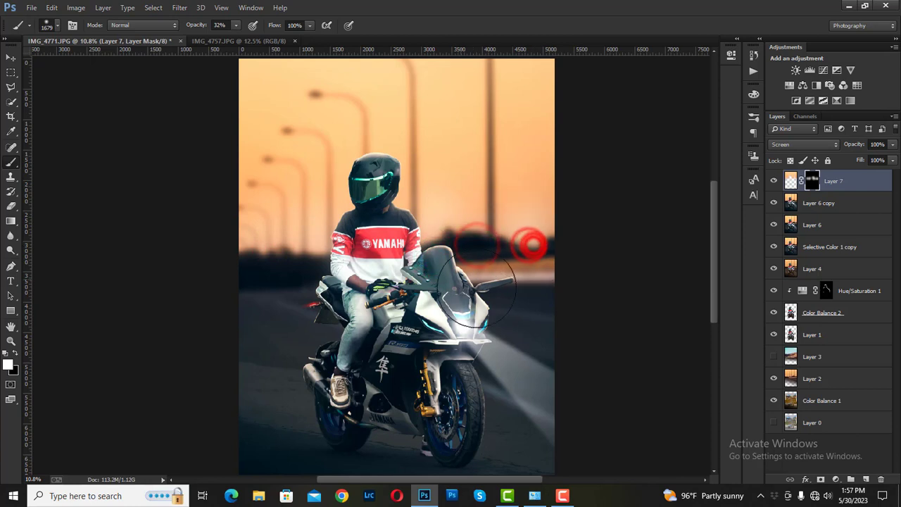
pyautogui.click(462, 325)
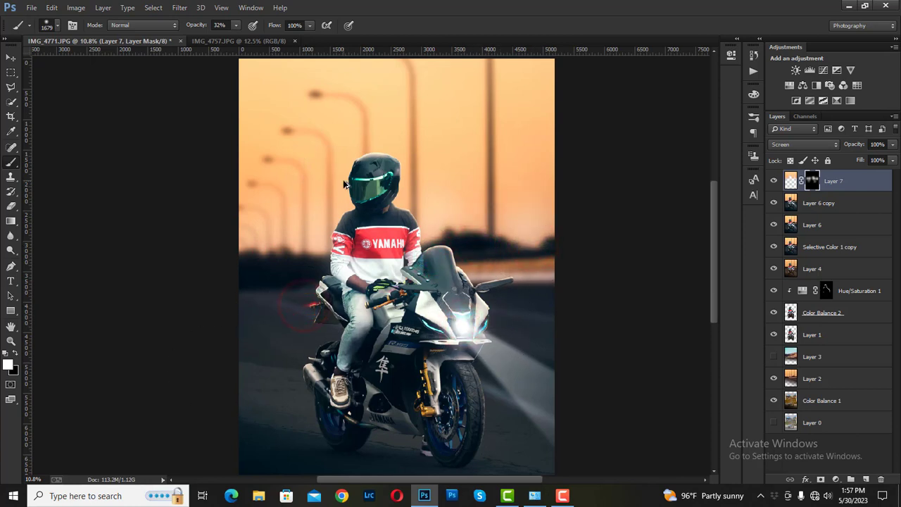
pyautogui.scroll(-3, 352, 163)
pyautogui.scroll(3, 352, 163)
# - Paint more glow into the sky around the helmet, using a smaller brush on the left
pyautogui.moveTo(355, 126); pyautogui.dragTo(380, 160)
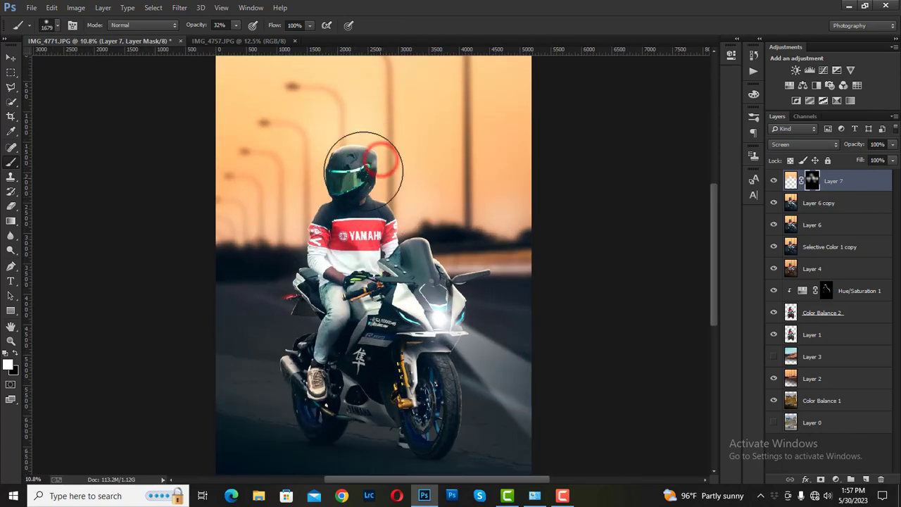
pyautogui.moveTo(380, 160)
pyautogui.mouseDown()
pyautogui.moveTo(295, 169)
pyautogui.moveTo(372, 148)
pyautogui.mouseUp()
pyautogui.scroll(-2, 347, 178)
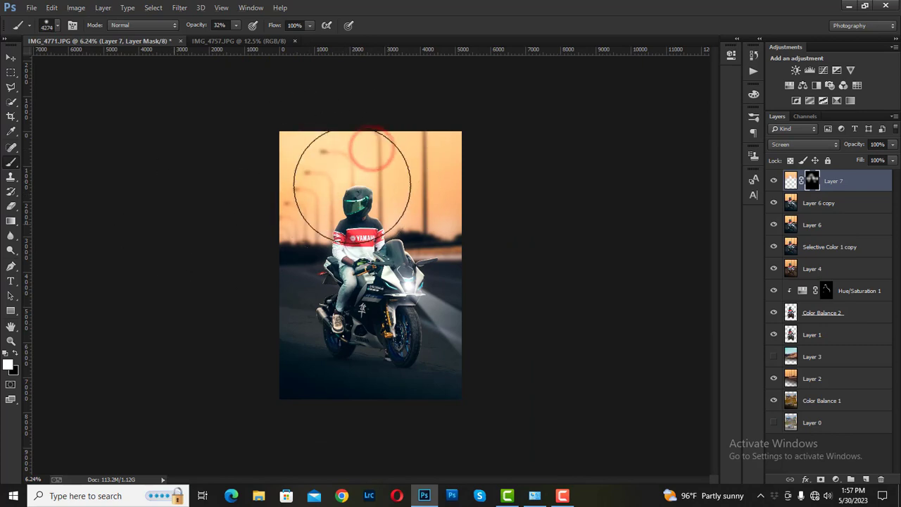
pyautogui.click(368, 150)
pyautogui.scroll(1, 302, 137)
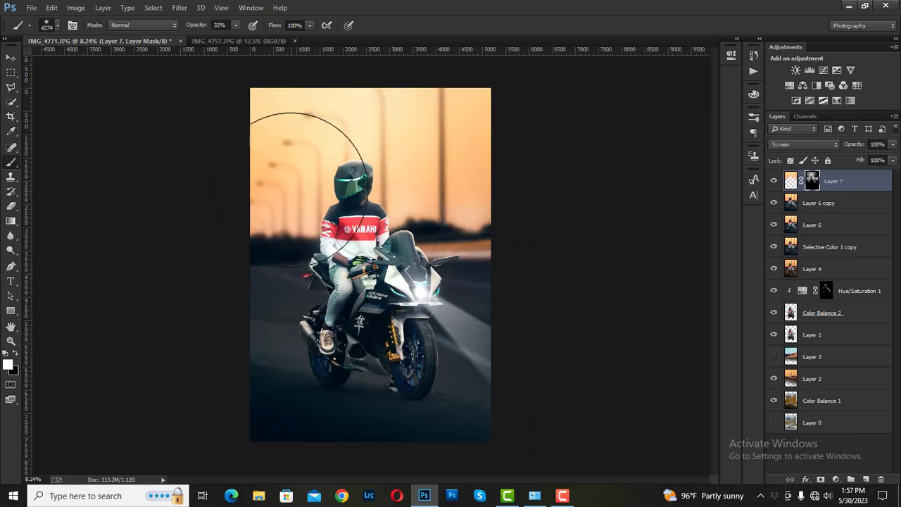
pyautogui.click(271, 169)
pyautogui.scroll(1, 271, 168)
pyautogui.scroll(2, 355, 250)
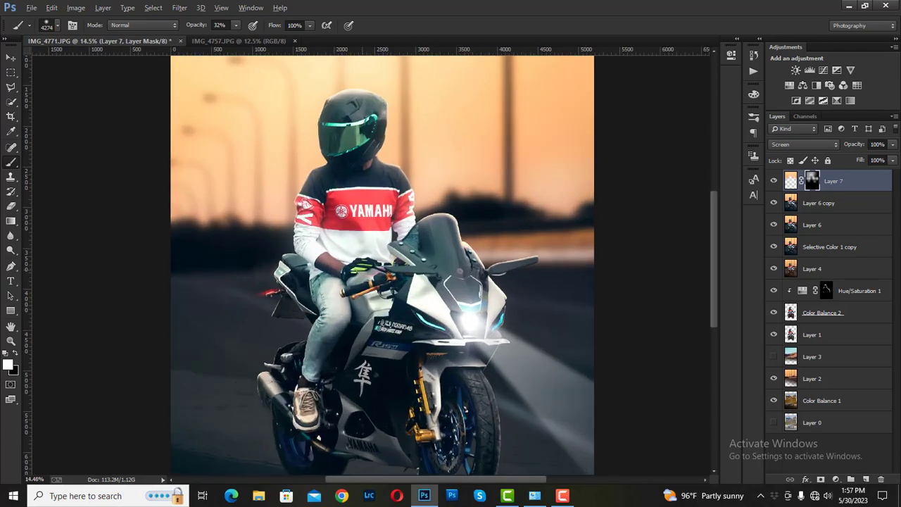
pyautogui.press('[')
pyautogui.press('[')
pyautogui.press('[')
pyautogui.press('[')
pyautogui.moveTo(295, 147); pyautogui.dragTo(288, 193)
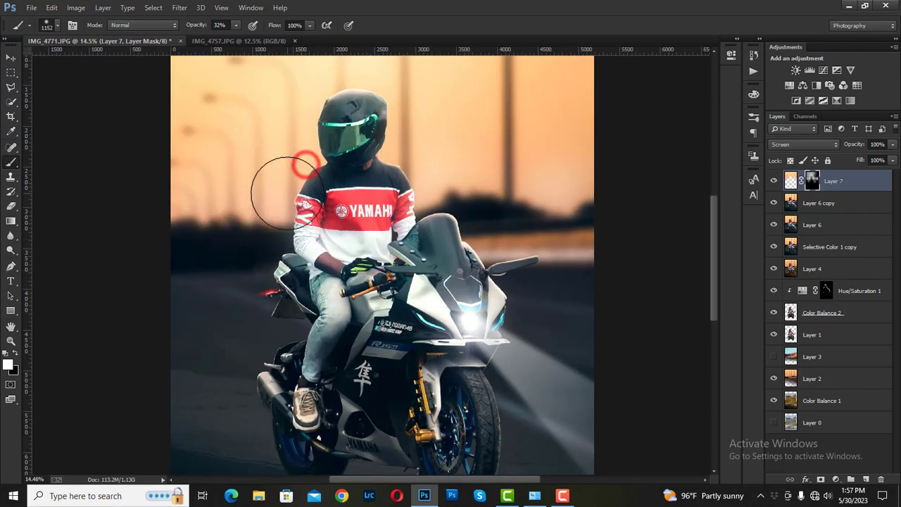
pyautogui.scroll(3, 397, 137)
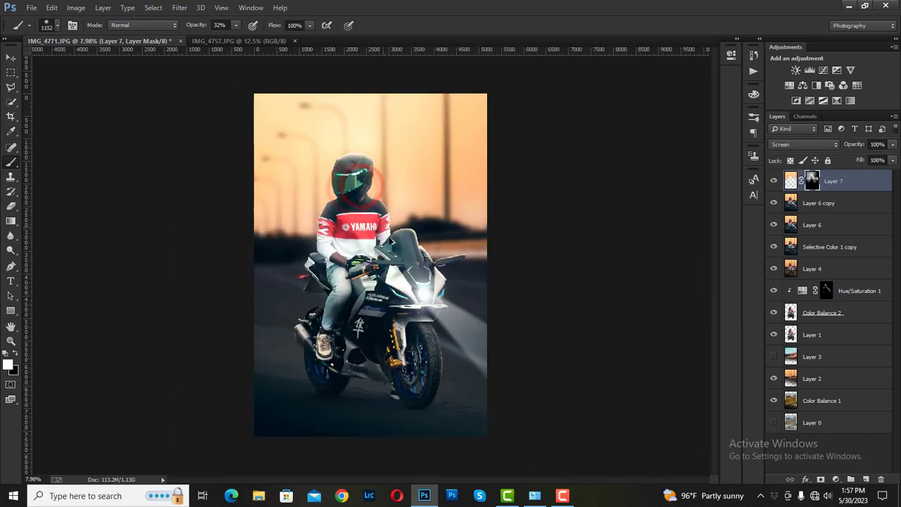
pyautogui.scroll(-5, 373, 187)
pyautogui.scroll(1, 425, 255)
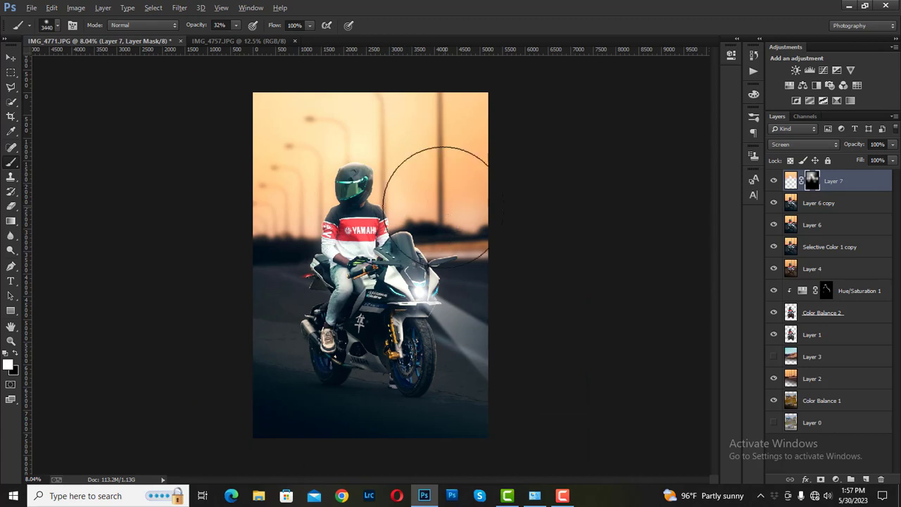
# - Merge Layer 6 copy into Layer 7
pyautogui.keyDown('shift'); pyautogui.click(813, 203); pyautogui.keyUp('shift')
pyautogui.rightClick(813, 203)
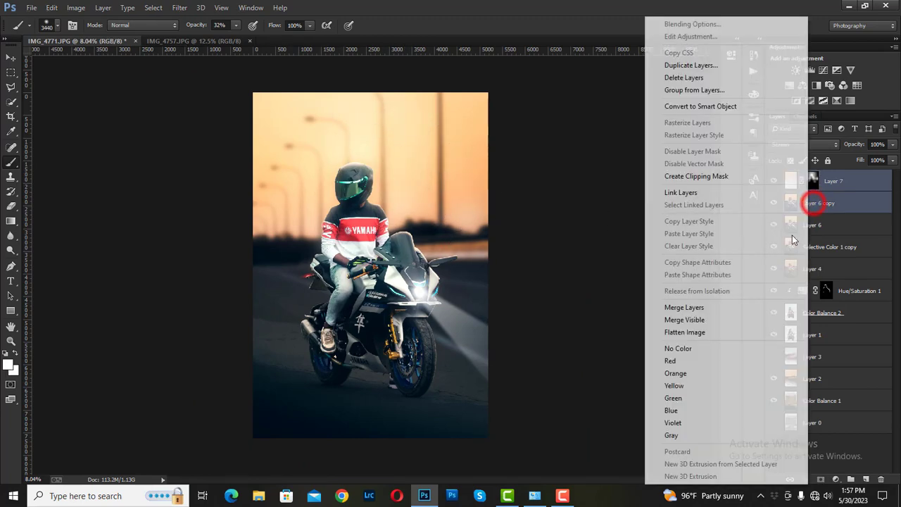
pyautogui.click(692, 308)
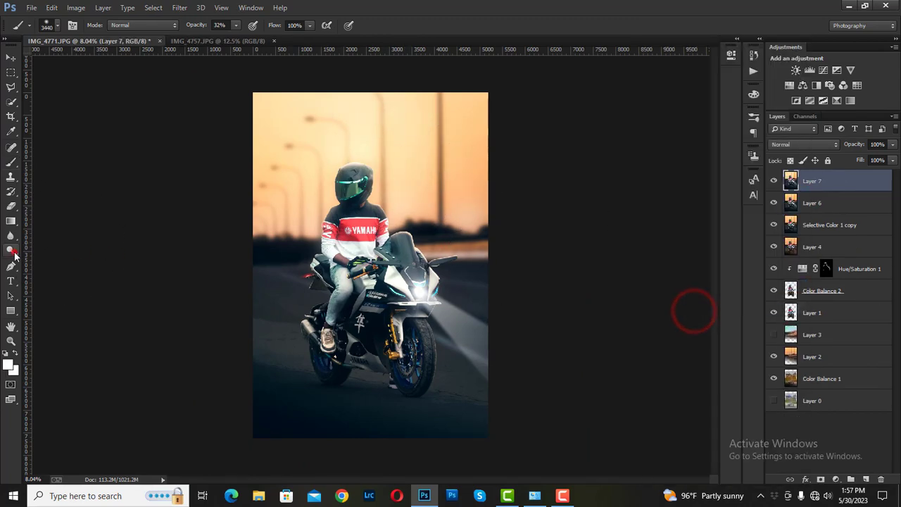
# - With a 579 px Dodge brush, lighten the jersey, arm, fairing and rider's leg
pyautogui.rightClick(12, 252)
pyautogui.click(36, 255)
pyautogui.scroll(1, 343, 241)
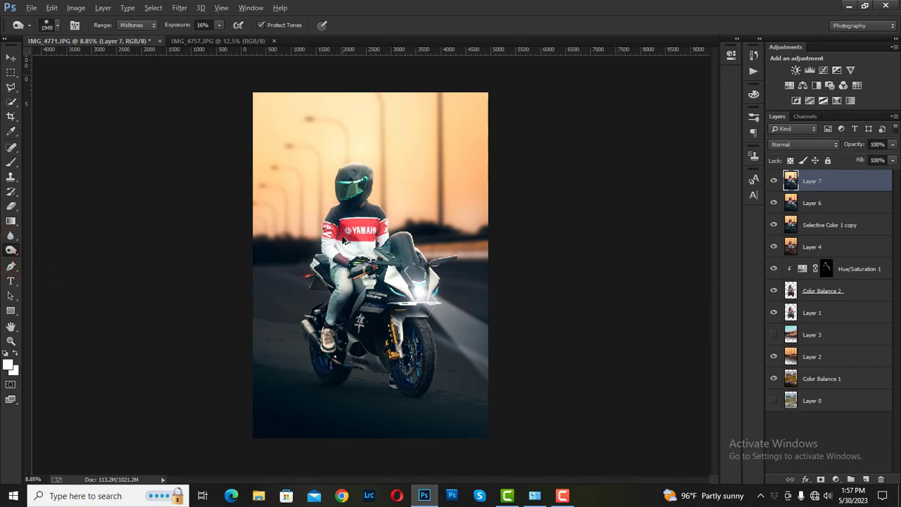
pyautogui.scroll(8, 343, 240)
pyautogui.moveTo(352, 214); pyautogui.dragTo(206, 216)
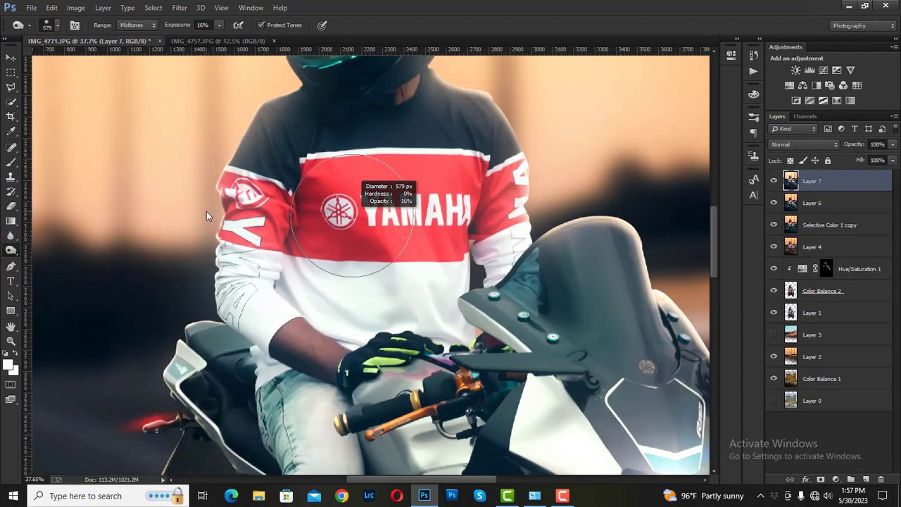
pyautogui.moveTo(408, 138); pyautogui.dragTo(458, 266)
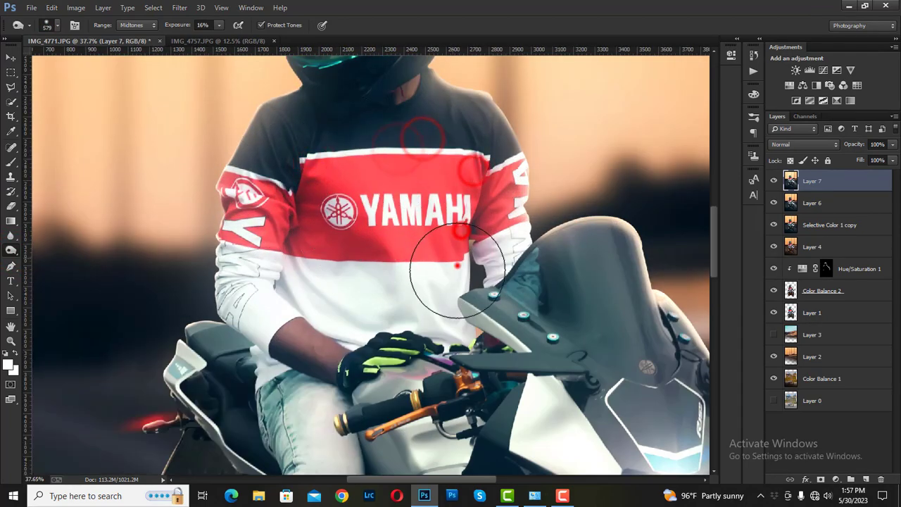
pyautogui.moveTo(331, 342); pyautogui.dragTo(277, 275)
pyautogui.moveTo(468, 432); pyautogui.dragTo(407, 243)
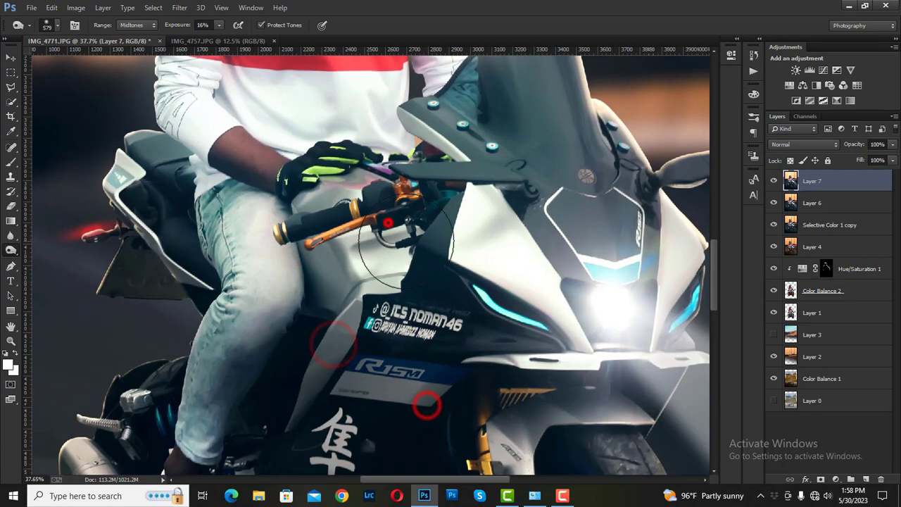
pyautogui.moveTo(362, 264)
pyautogui.mouseDown()
pyautogui.moveTo(338, 259)
pyautogui.moveTo(352, 257)
pyautogui.mouseUp()
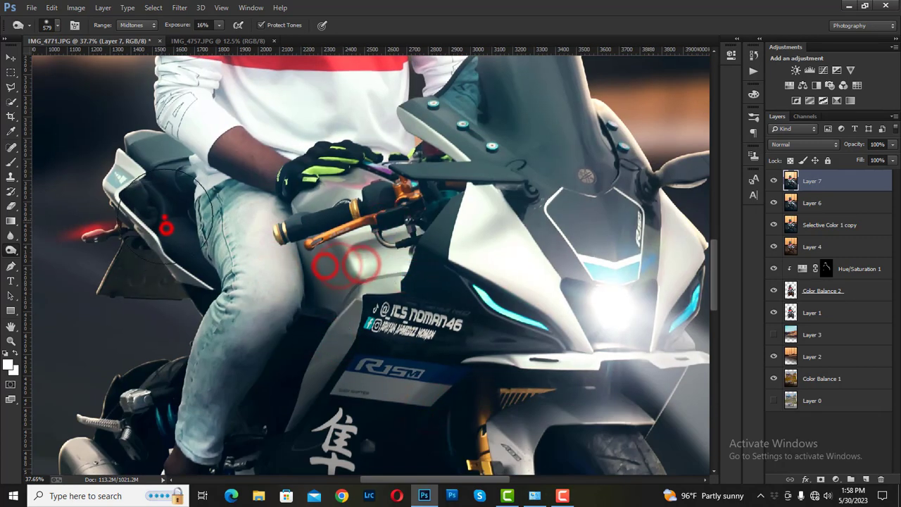
pyautogui.moveTo(166, 228); pyautogui.dragTo(190, 97)
pyautogui.moveTo(244, 295); pyautogui.dragTo(293, 232)
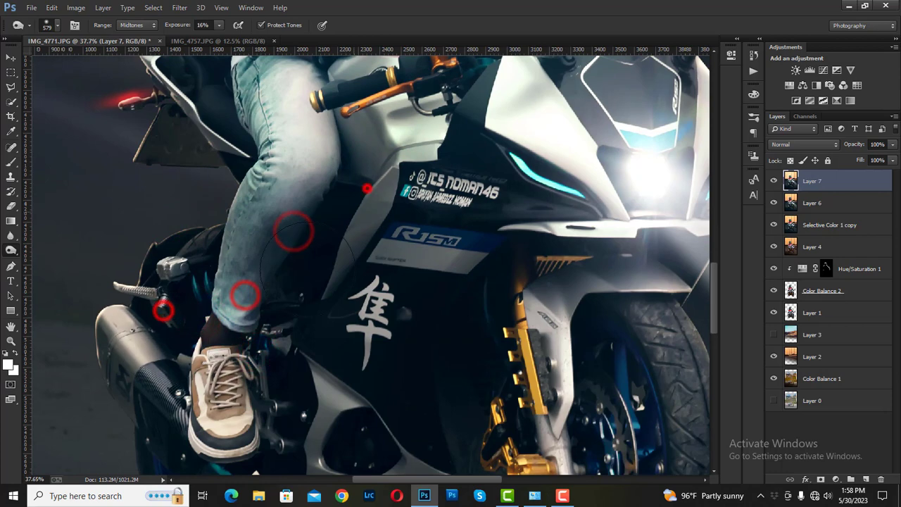
# - Dodge the front brake caliper, brake disc, tyre and rim
pyautogui.moveTo(492, 338); pyautogui.dragTo(331, 158)
pyautogui.click(426, 267)
pyautogui.click(436, 309)
pyautogui.click(437, 352)
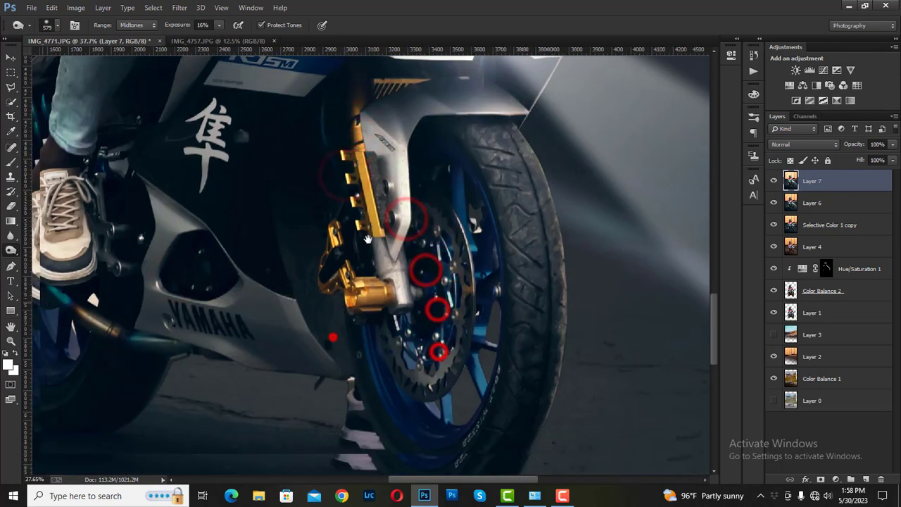
pyautogui.moveTo(367, 239); pyautogui.dragTo(395, 176)
pyautogui.click(446, 387)
pyautogui.click(472, 405)
pyautogui.click(527, 213)
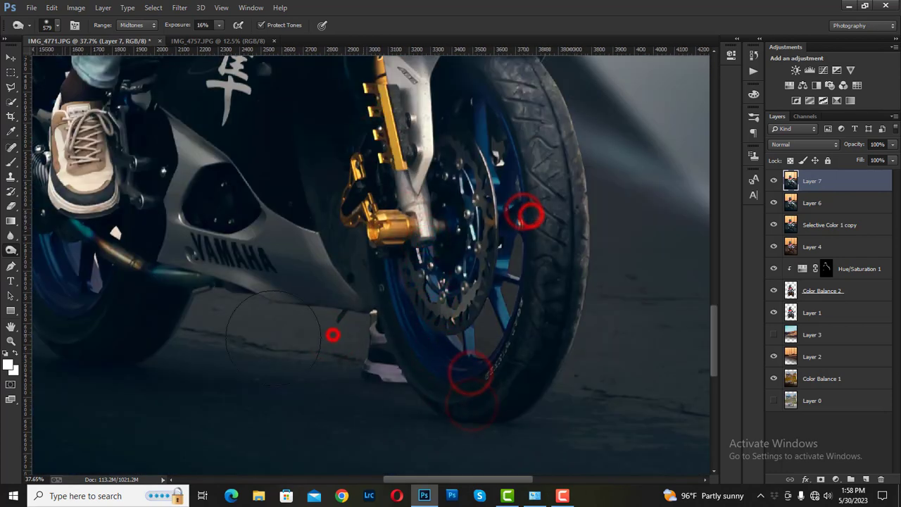
# - Dodge the rear wheel, lower fairing, ground and road, then fit the photo in the window
pyautogui.moveTo(273, 336); pyautogui.dragTo(404, 358)
pyautogui.click(368, 364)
pyautogui.click(439, 422)
pyautogui.click(430, 366)
pyautogui.click(499, 412)
pyautogui.click(166, 236)
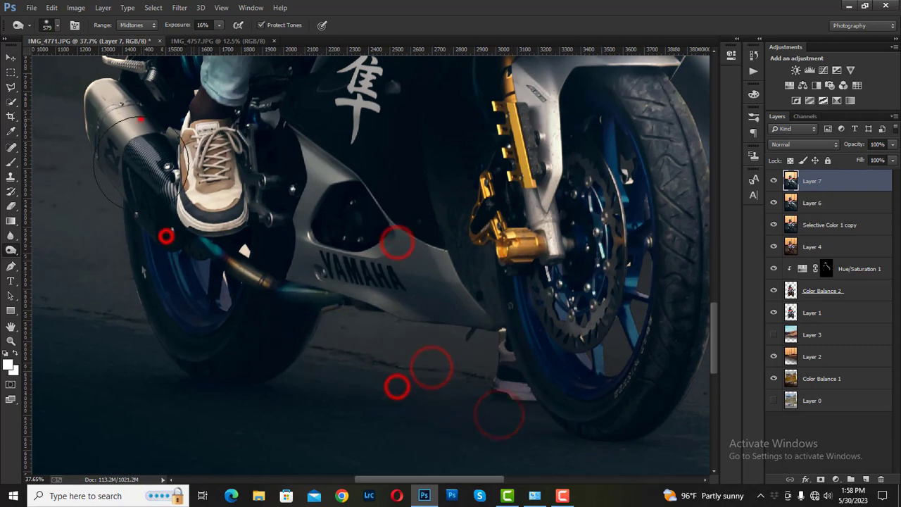
pyautogui.click(124, 191)
pyautogui.hotkey('ctrl', '0')
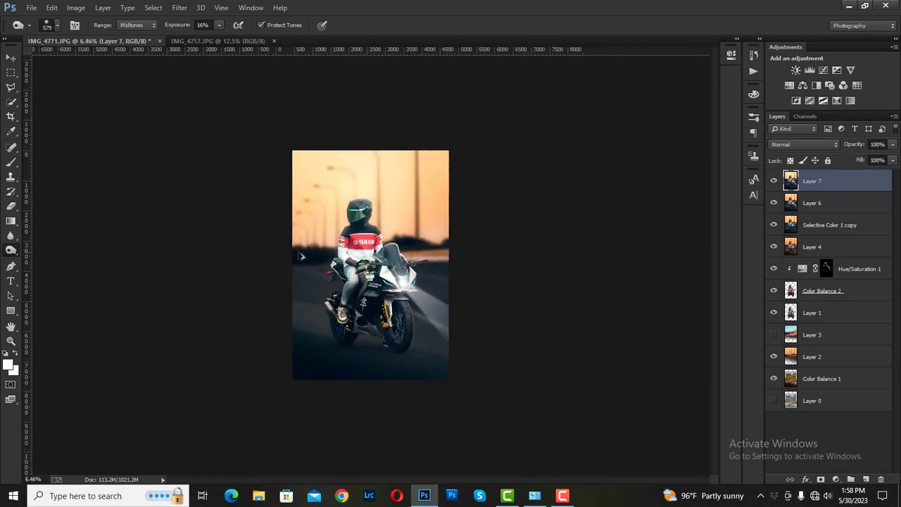
# - Delete Layer 3 and move Layer 1 down below Color Balance 1
pyautogui.click(9, 57)
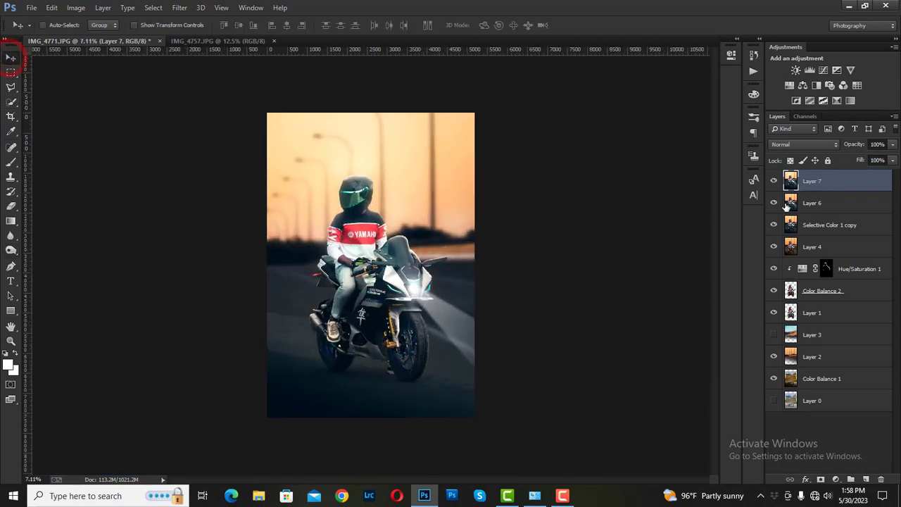
pyautogui.click(825, 359)
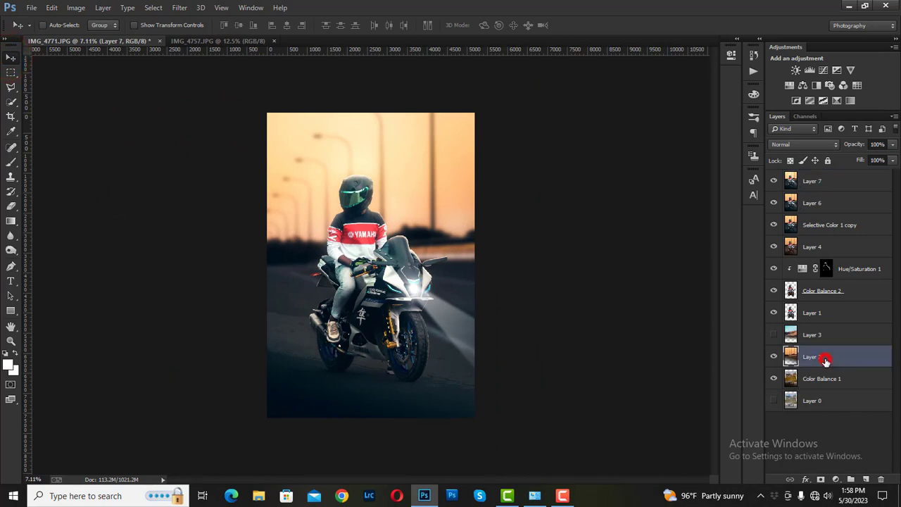
pyautogui.click(829, 337)
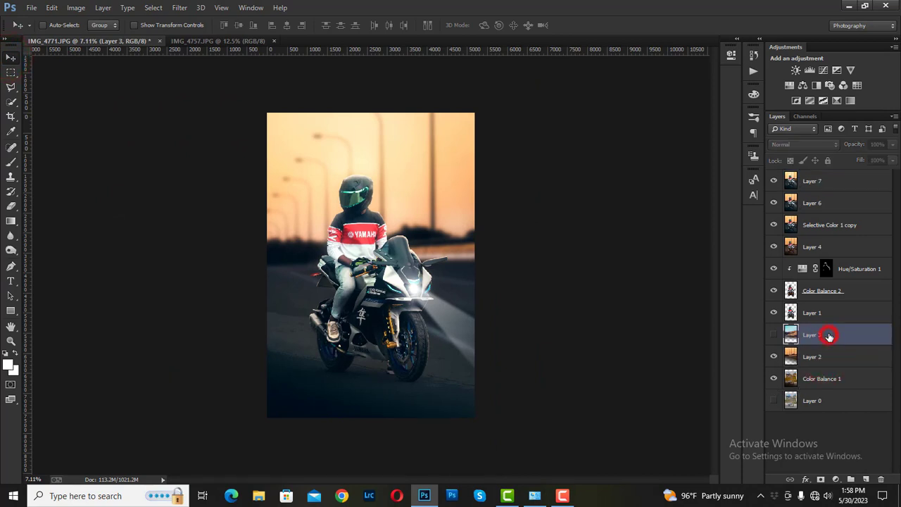
pyautogui.moveTo(828, 337); pyautogui.dragTo(880, 480)
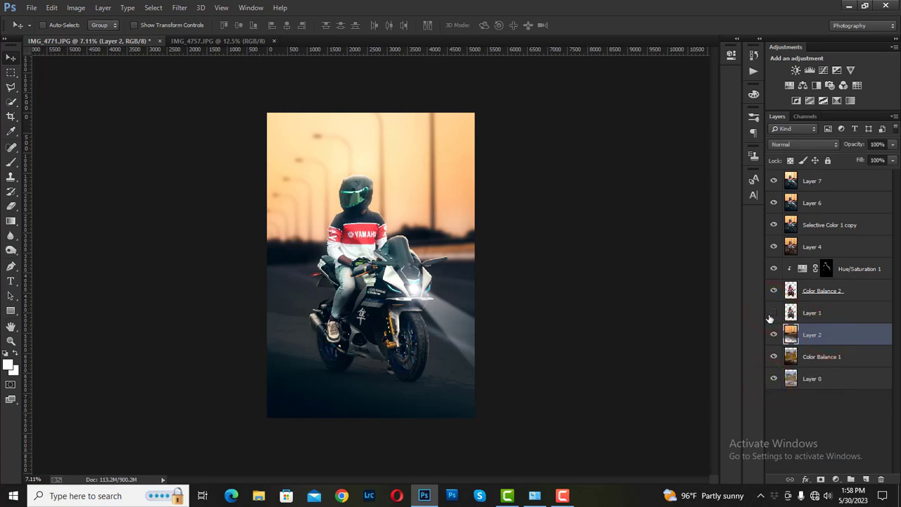
pyautogui.moveTo(813, 313); pyautogui.dragTo(820, 361)
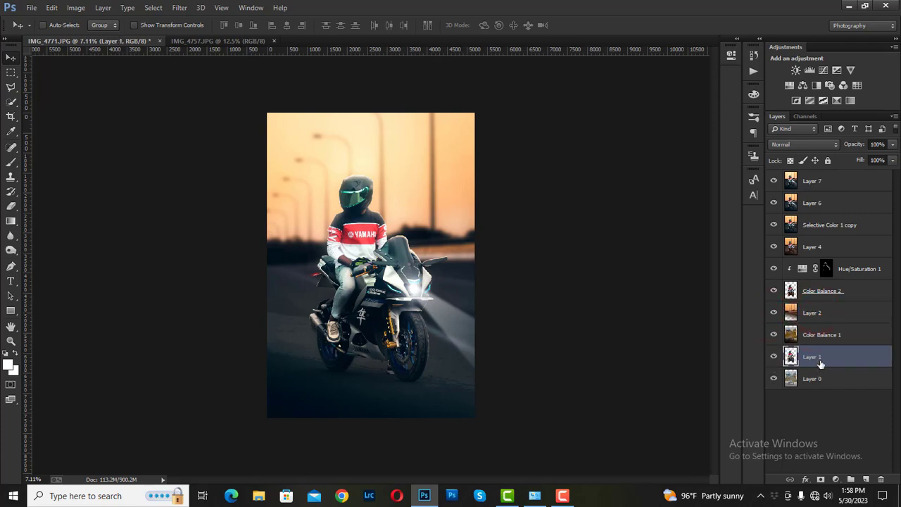
pyautogui.click(824, 341)
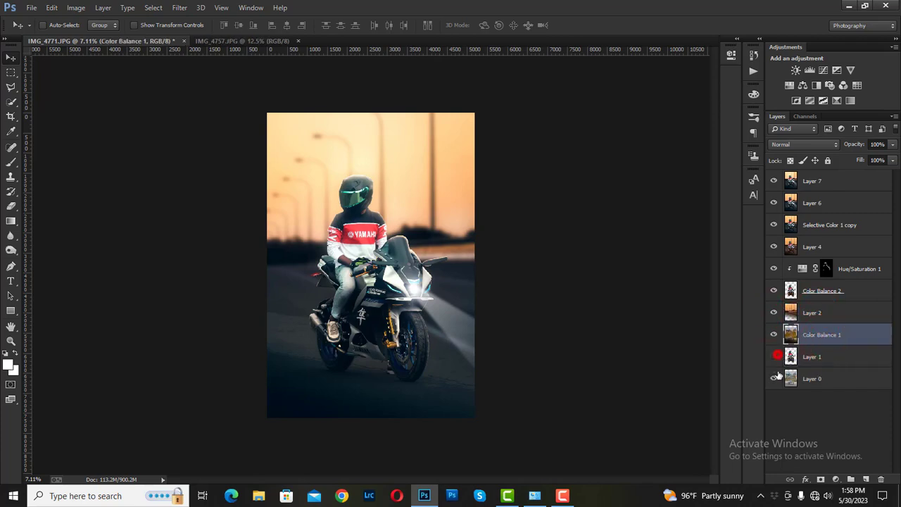
pyautogui.rightClick(816, 181)
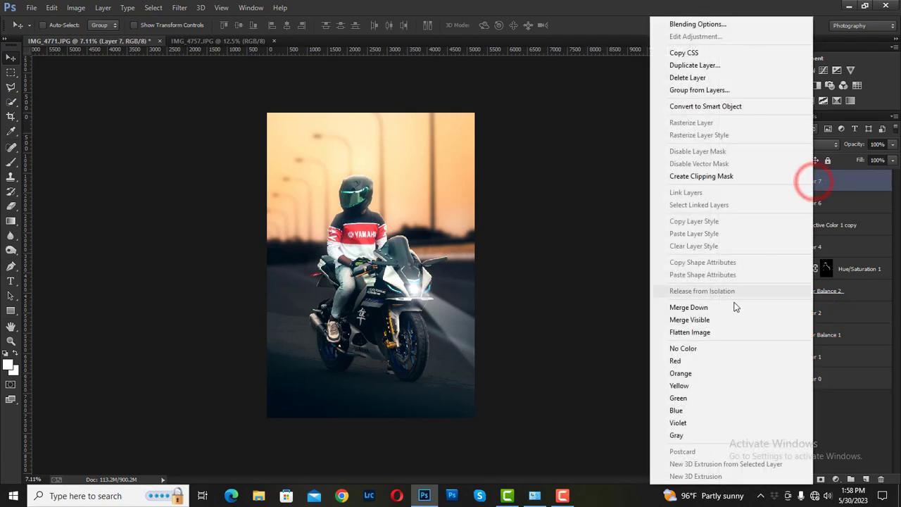
# - Merge all visible layers into Layer 7 and toggle it on and off to compare before/after
pyautogui.click(711, 319)
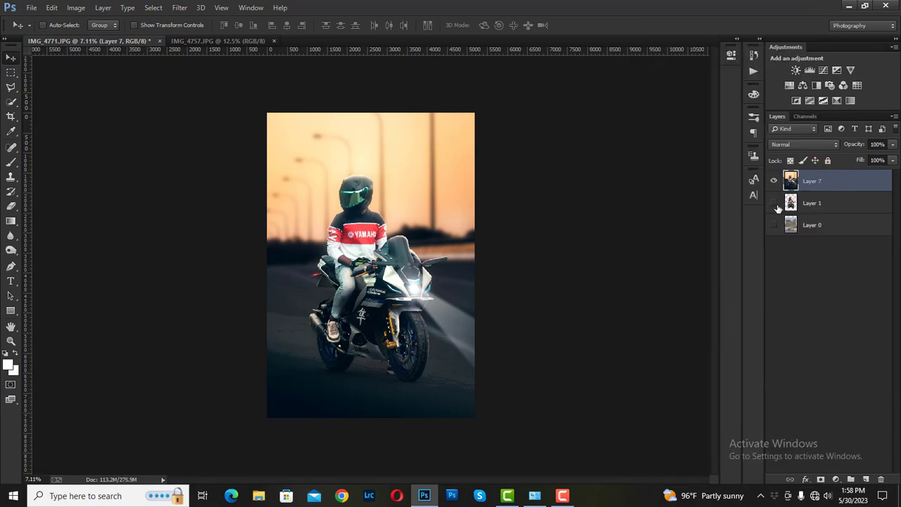
pyautogui.click(774, 181)
pyautogui.click(773, 181)
pyautogui.click(773, 181)
pyautogui.click(774, 181)
pyautogui.hotkey('ctrl', '+')
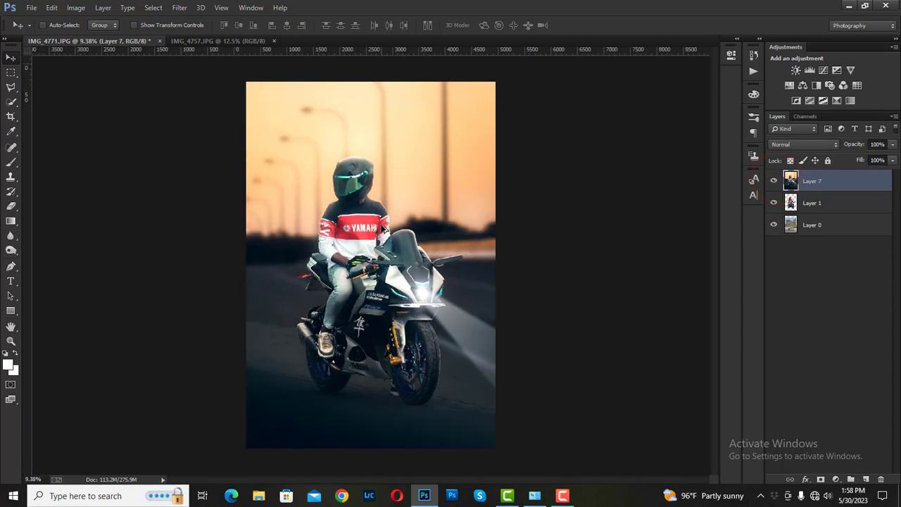
pyautogui.click(774, 181)
pyautogui.click(774, 181)
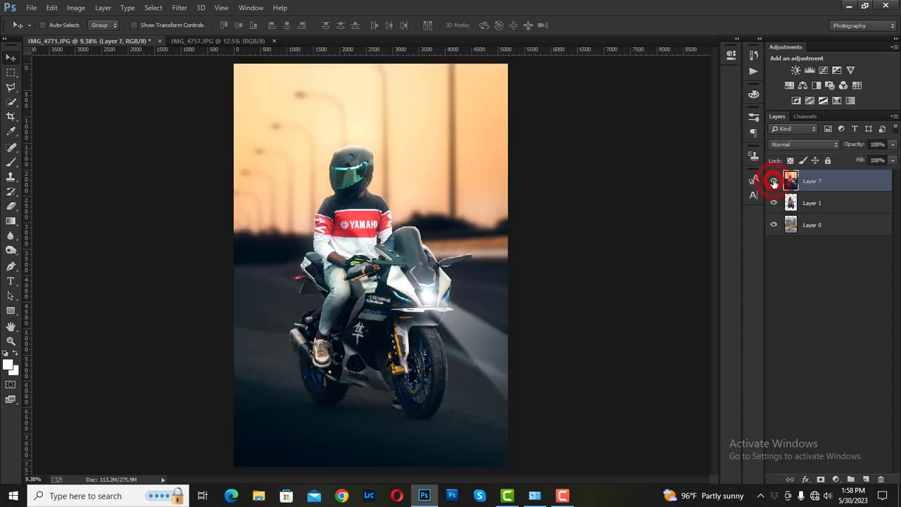
pyautogui.click(773, 182)
pyautogui.click(773, 182)
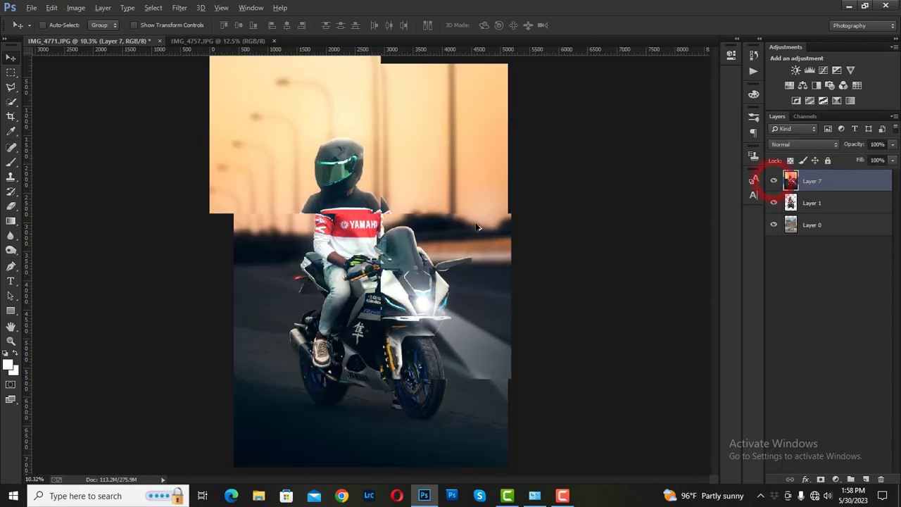
pyautogui.click(773, 182)
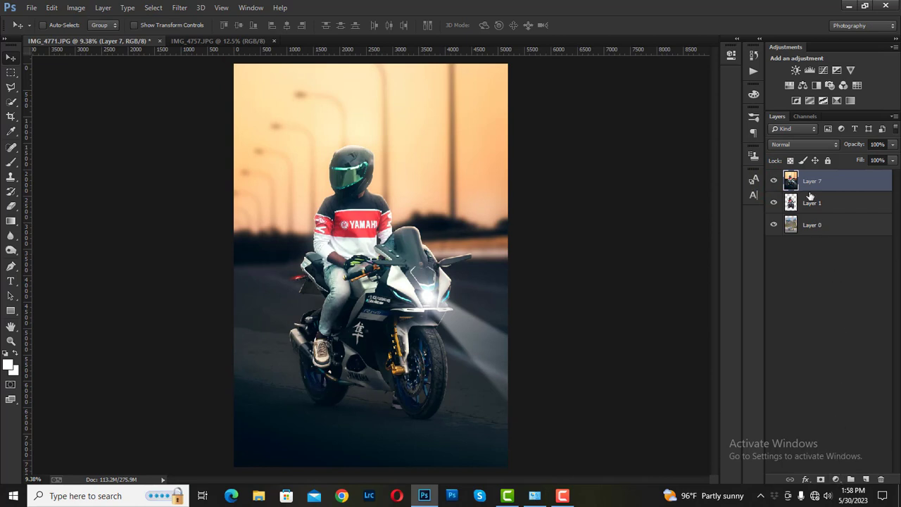
# - Duplicate Layer 7 and add a Photo Filter adjustment layer above the copy
pyautogui.moveTo(828, 184); pyautogui.dragTo(865, 479)
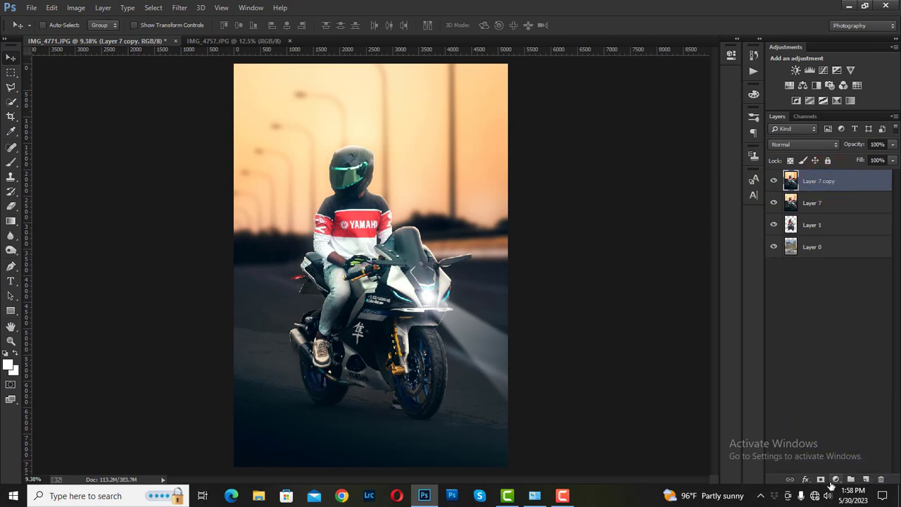
pyautogui.click(835, 478)
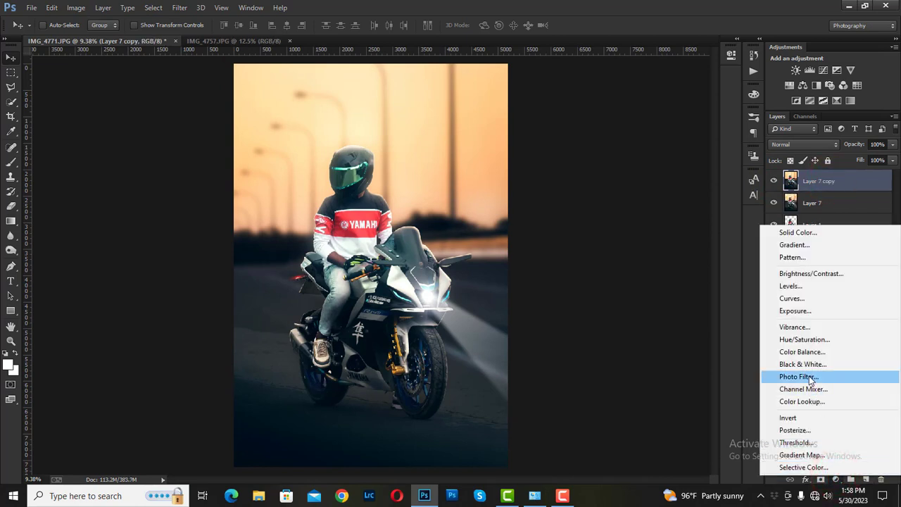
pyautogui.click(809, 378)
# - Step through the Photo Filter presets toward a yellow tint, then close its settings
pyautogui.click(655, 83)
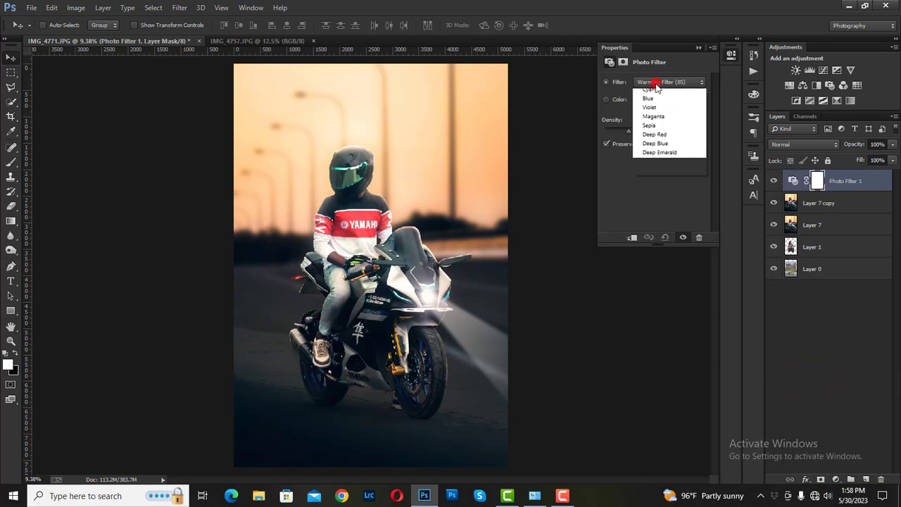
pyautogui.click(656, 96)
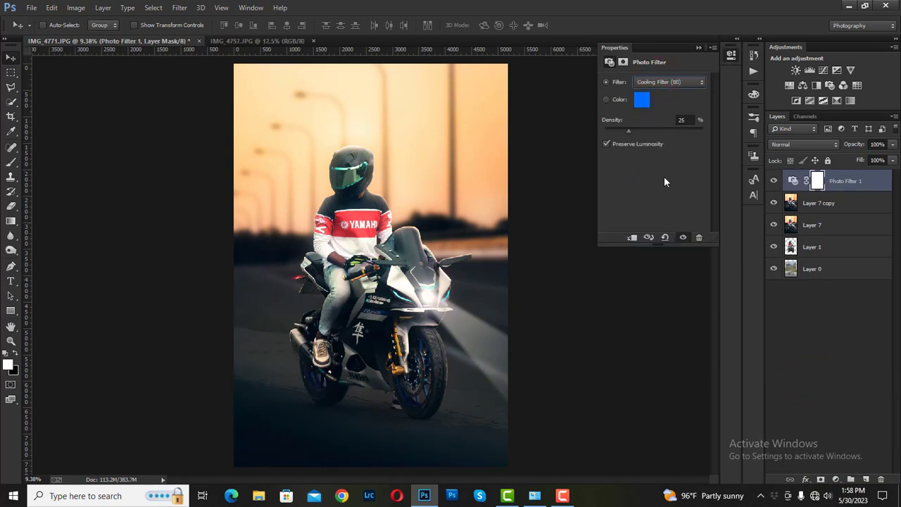
pyautogui.press('Down')
pyautogui.press('Down')
pyautogui.press('Down')
pyautogui.press('Down')
pyautogui.press('Down')
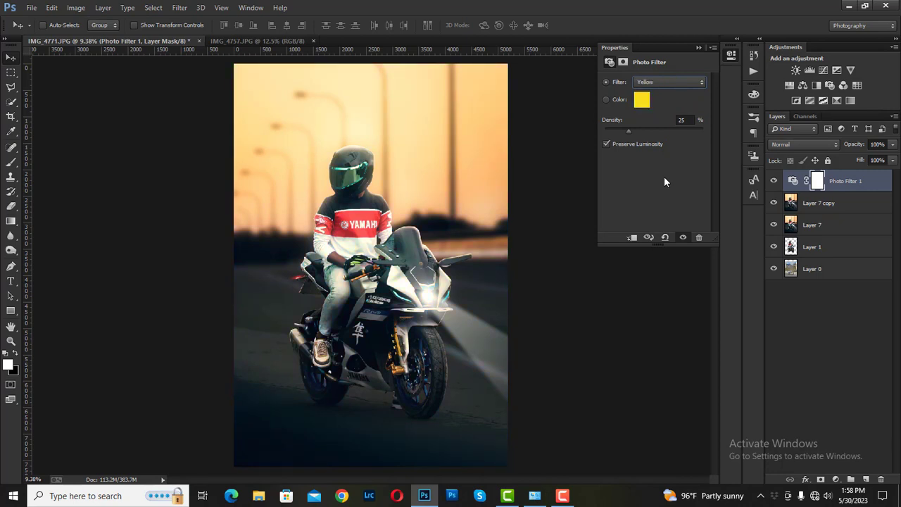
pyautogui.press('Down')
pyautogui.press('Down')
pyautogui.press('Down')
pyautogui.press('Down')
pyautogui.press('Down')
pyautogui.press('Down')
pyautogui.press('Down')
pyautogui.press('Down')
pyautogui.press('Down')
pyautogui.press('Down')
pyautogui.press('Down')
pyautogui.press('Down')
pyautogui.press('Up')
pyautogui.press('Down')
pyautogui.click(697, 48)
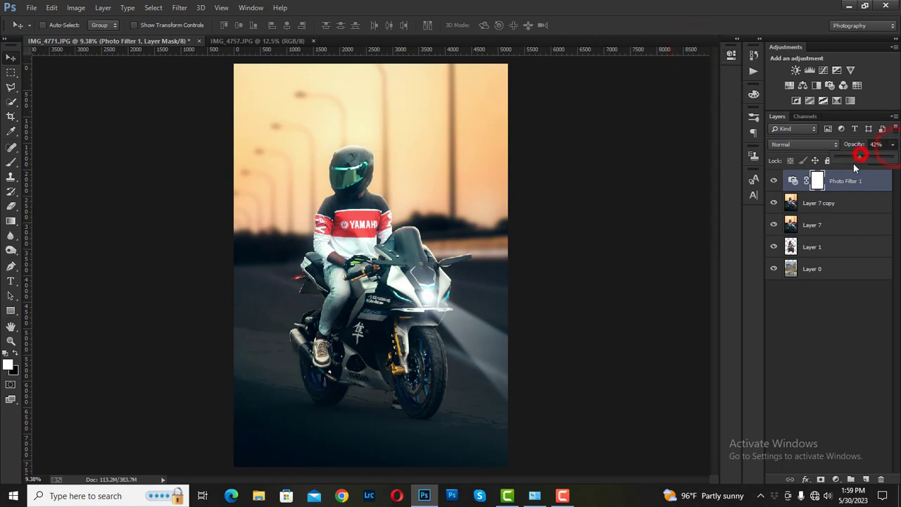
# - Merge the Photo Filter adjustment into Layer 7 copy
pyautogui.keyDown('shift'); pyautogui.click(823, 203); pyautogui.keyUp('shift')
pyautogui.rightClick(824, 202)
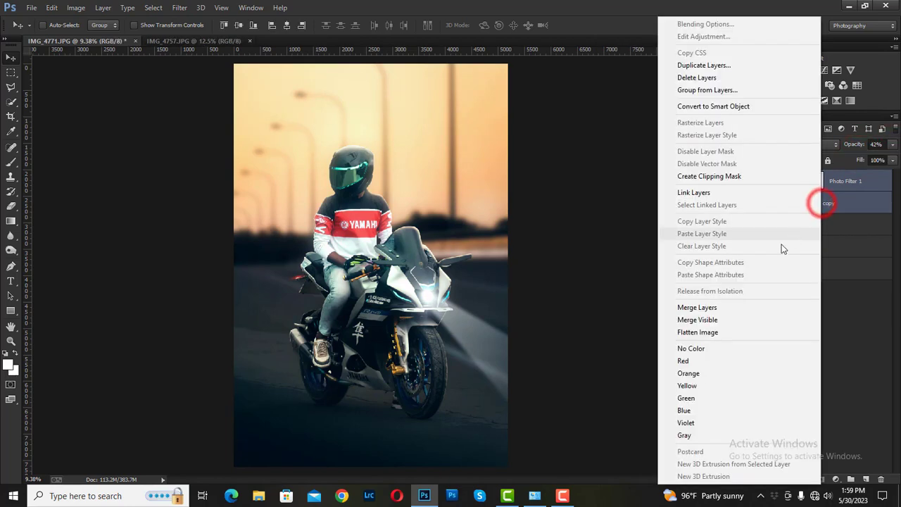
pyautogui.click(727, 310)
pyautogui.scroll(-3, 380, 244)
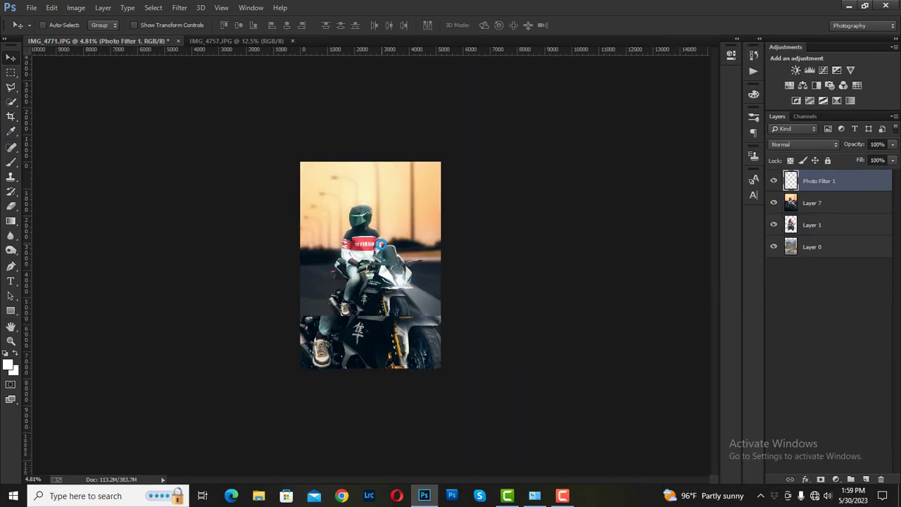
pyautogui.scroll(5, 382, 247)
pyautogui.scroll(2, 380, 247)
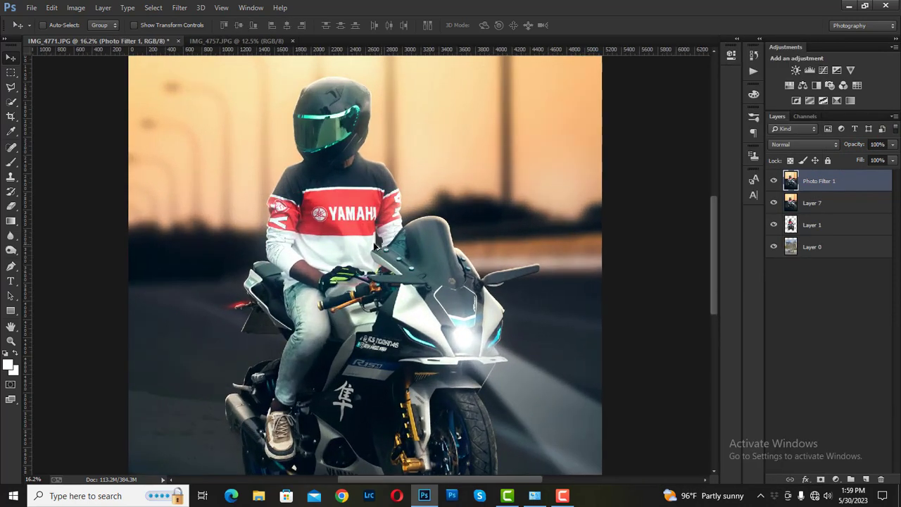
# - Stamp a faint watermark at the image's left using a different brush preset at about 800 px
pyautogui.click(11, 162)
pyautogui.rightClick(369, 201)
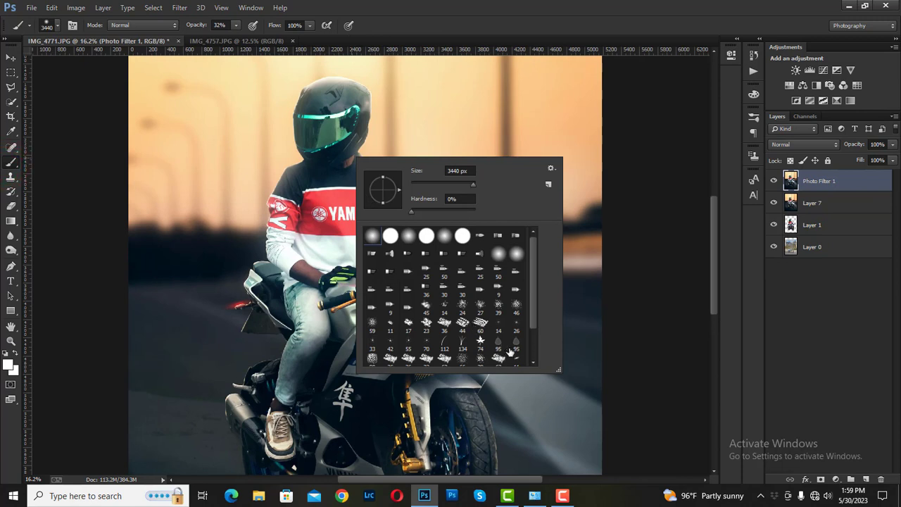
pyautogui.scroll(-2, 509, 352)
pyautogui.click(390, 364)
pyautogui.keyDown('alt'); pyautogui.rightClick(197, 270); pyautogui.keyUp('alt')
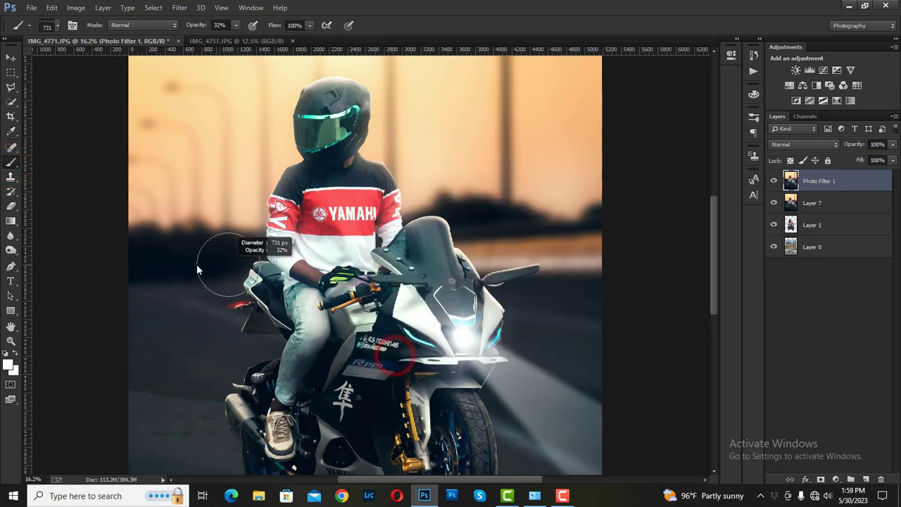
pyautogui.moveTo(204, 271); pyautogui.dragTo(214, 271)
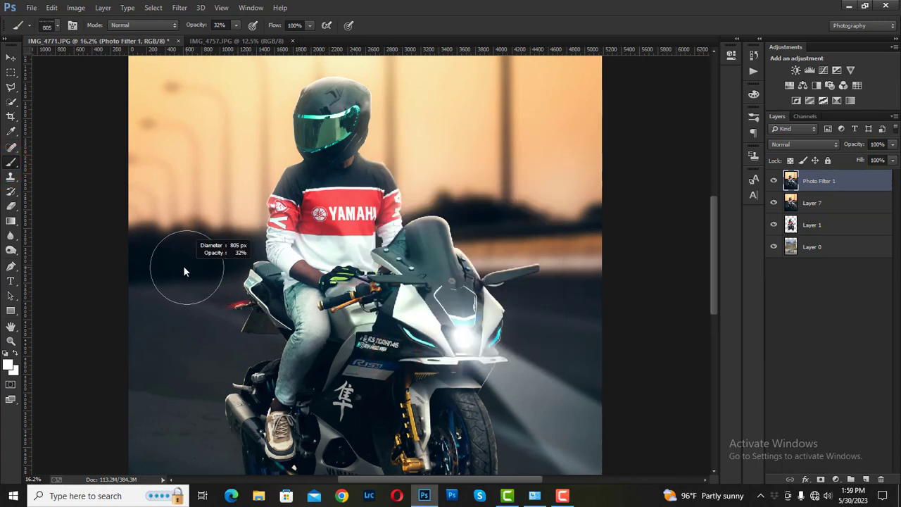
pyautogui.click(186, 268)
pyautogui.scroll(-3, 190, 268)
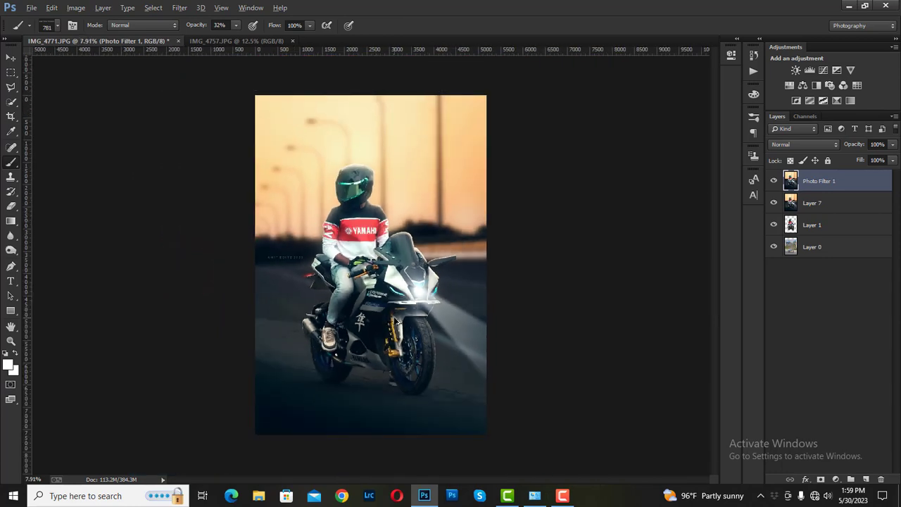
pyautogui.scroll(1, 369, 266)
pyautogui.rightClick(360, 268)
pyautogui.scroll(2, 376, 352)
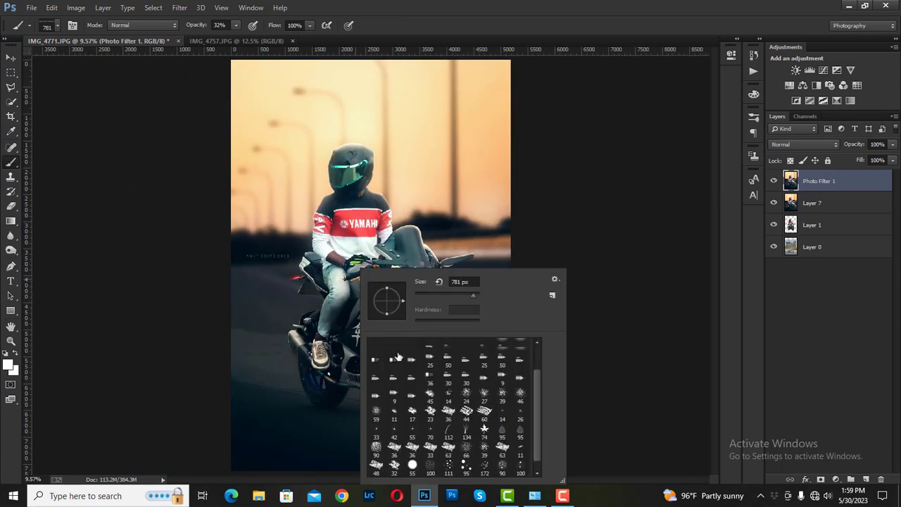
# - Dodge the helmet near the visor edge and lower shell with a 146 px brush at 14% midtones
pyautogui.click(10, 56)
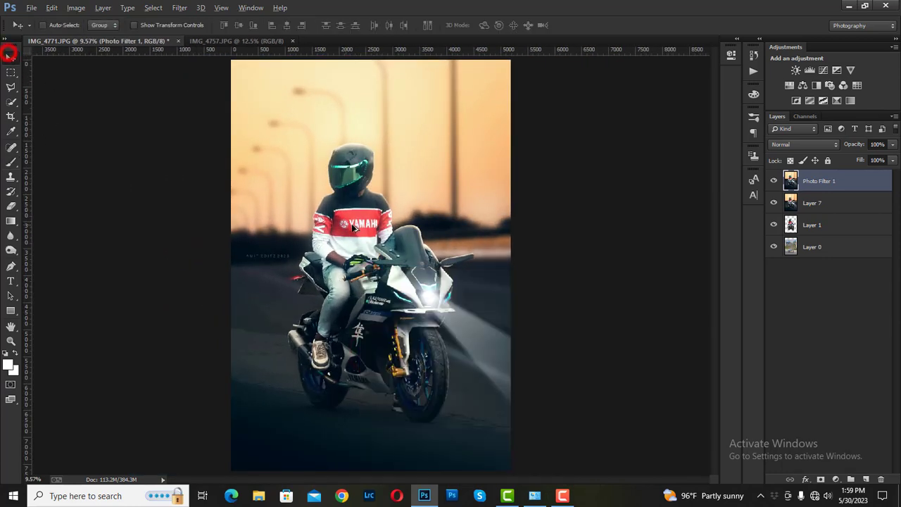
pyautogui.scroll(3, 350, 230)
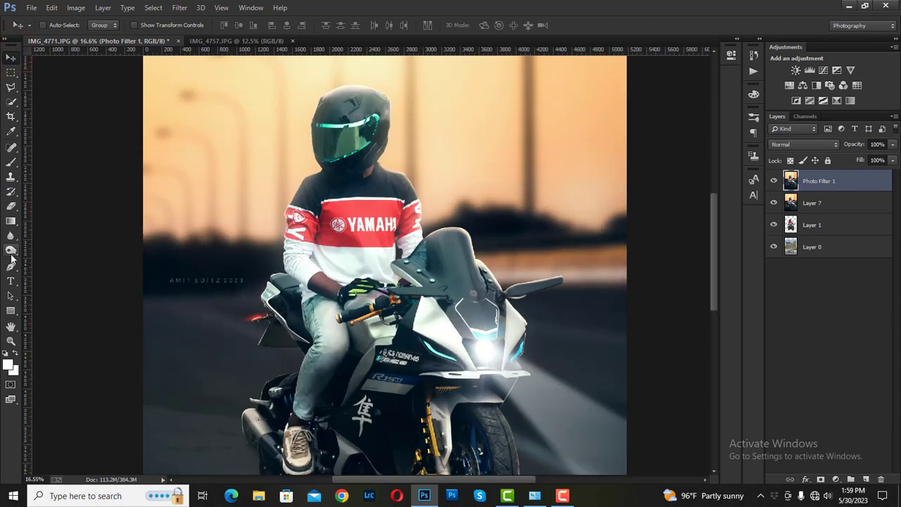
pyautogui.click(10, 250)
pyautogui.scroll(3, 348, 221)
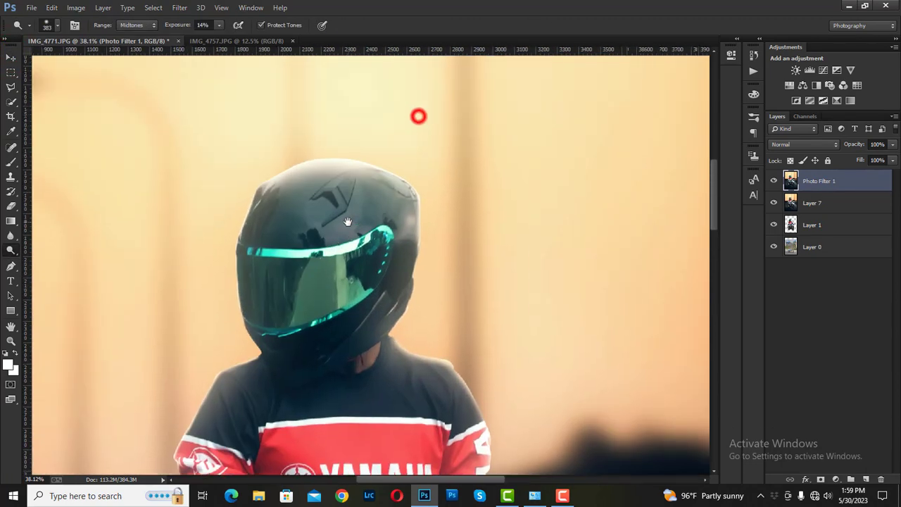
pyautogui.moveTo(352, 188); pyautogui.dragTo(333, 186)
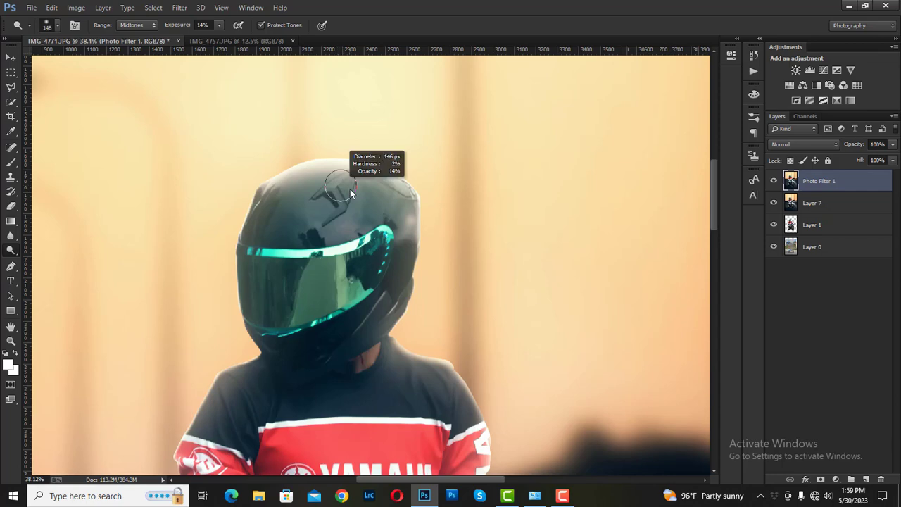
pyautogui.click(402, 211)
pyautogui.click(375, 306)
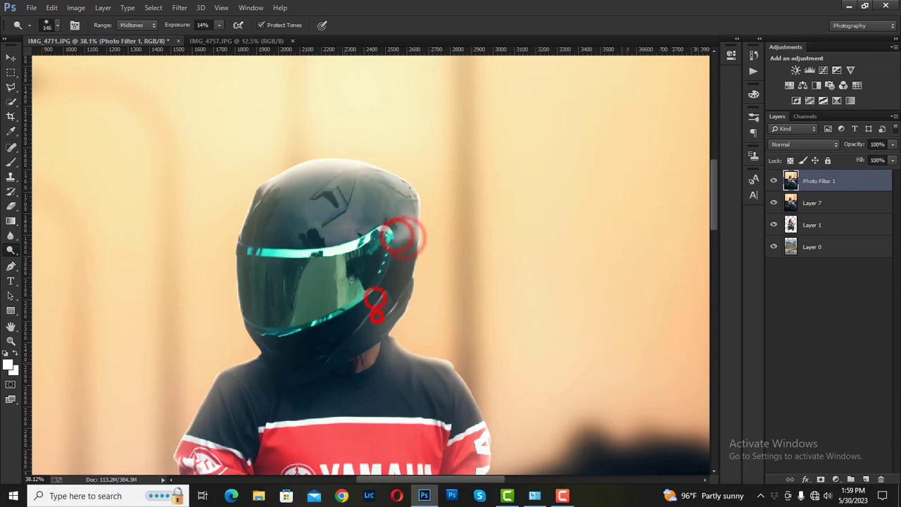
pyautogui.moveTo(344, 355); pyautogui.dragTo(401, 250)
# - With the Blur tool at 56%, soften the helmet outline and both jersey edges
pyautogui.click(10, 236)
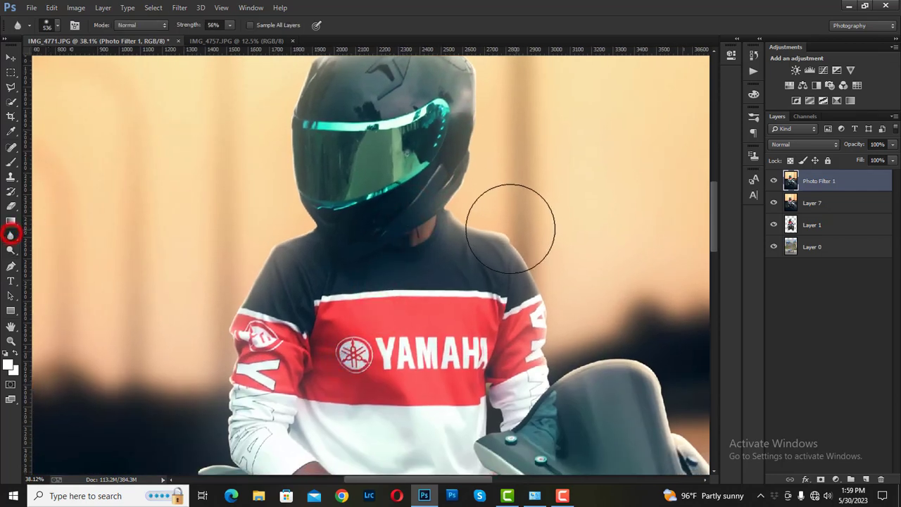
pyautogui.click(486, 179)
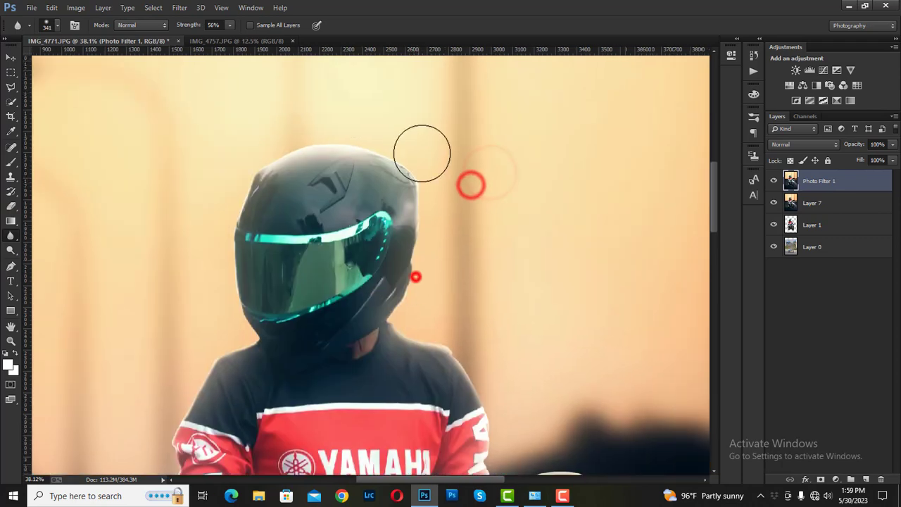
pyautogui.click(340, 140)
pyautogui.click(241, 232)
pyautogui.click(243, 285)
pyautogui.moveTo(255, 352); pyautogui.dragTo(389, 195)
pyautogui.click(565, 195)
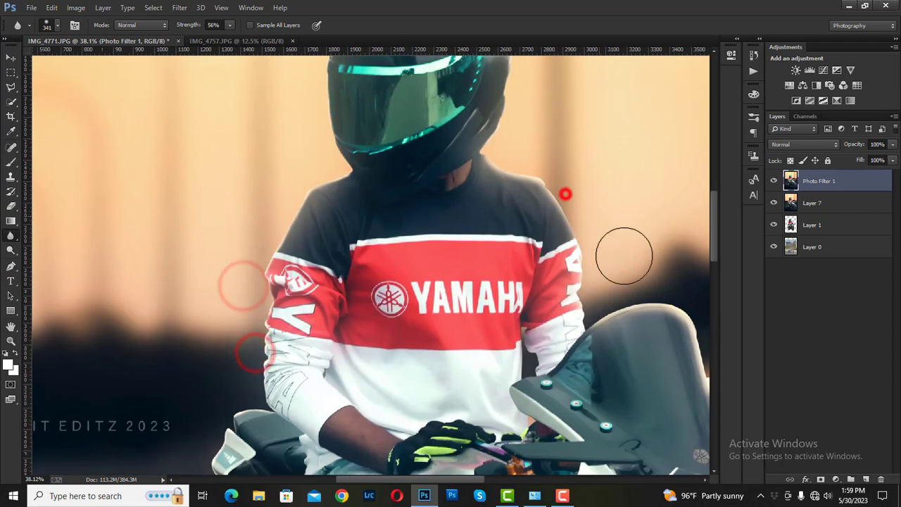
pyautogui.click(586, 237)
pyautogui.click(620, 258)
# - Blur along the windscreen, the fairing edge and the headlight beam's edge
pyautogui.moveTo(631, 273); pyautogui.dragTo(415, 191)
pyautogui.click(402, 195)
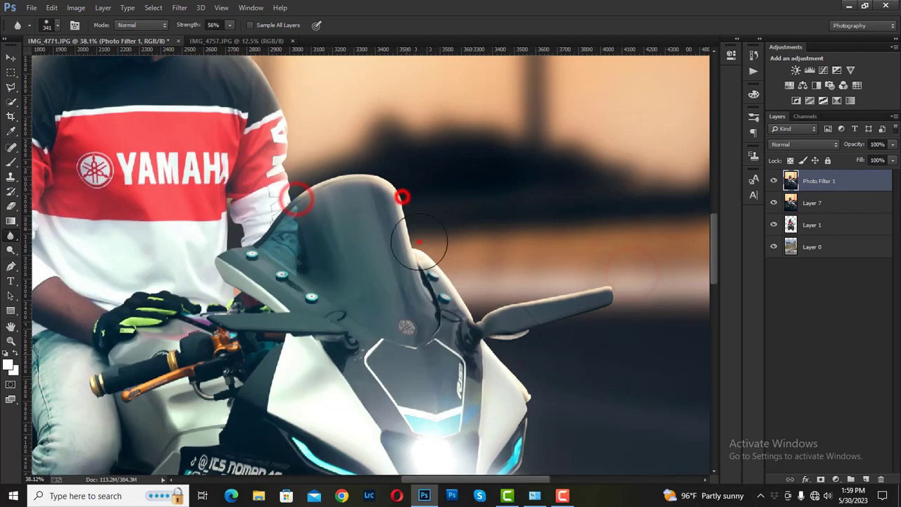
pyautogui.click(420, 237)
pyautogui.click(465, 270)
pyautogui.moveTo(504, 399); pyautogui.dragTo(454, 165)
pyautogui.click(454, 165)
pyautogui.click(483, 261)
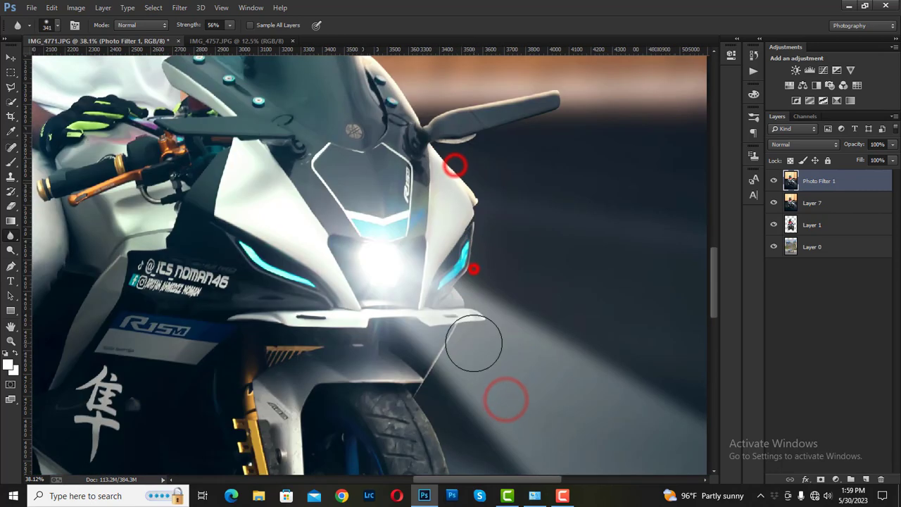
pyautogui.click(475, 342)
# - Blur the front fork, the front tyre's outline and ground contact, and around the rear wheel
pyautogui.scroll(-3, 428, 372)
pyautogui.moveTo(402, 252); pyautogui.dragTo(373, 157)
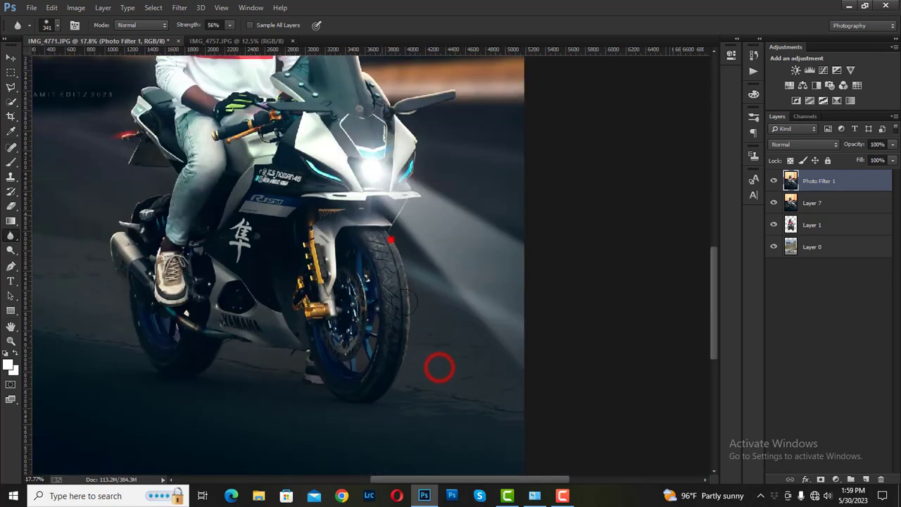
pyautogui.click(398, 245)
pyautogui.click(401, 342)
pyautogui.click(376, 426)
pyautogui.click(371, 400)
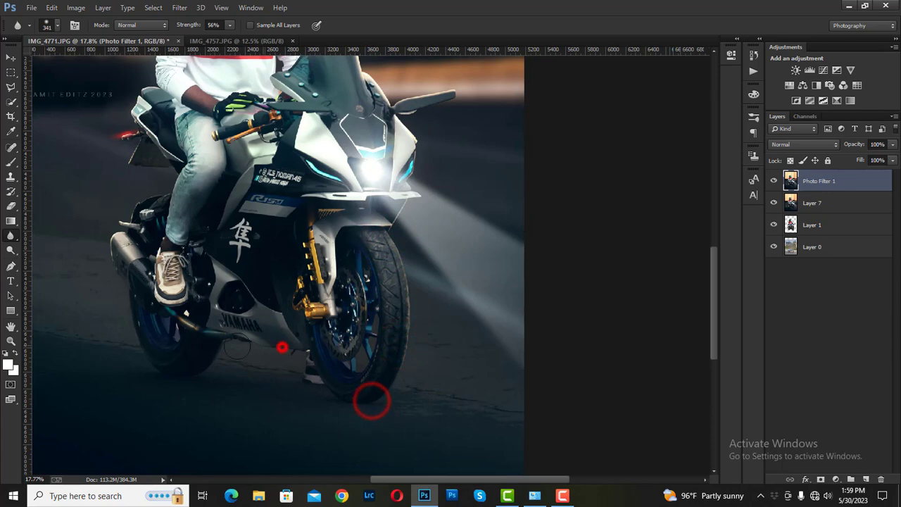
pyautogui.click(282, 346)
pyautogui.click(249, 346)
# - Soften the ground by the rear wheel, the exhaust, the tail light and the rider's shoulder
pyautogui.hscroll(-5, 218, 307)
pyautogui.click(221, 311)
pyautogui.click(344, 361)
pyautogui.click(280, 352)
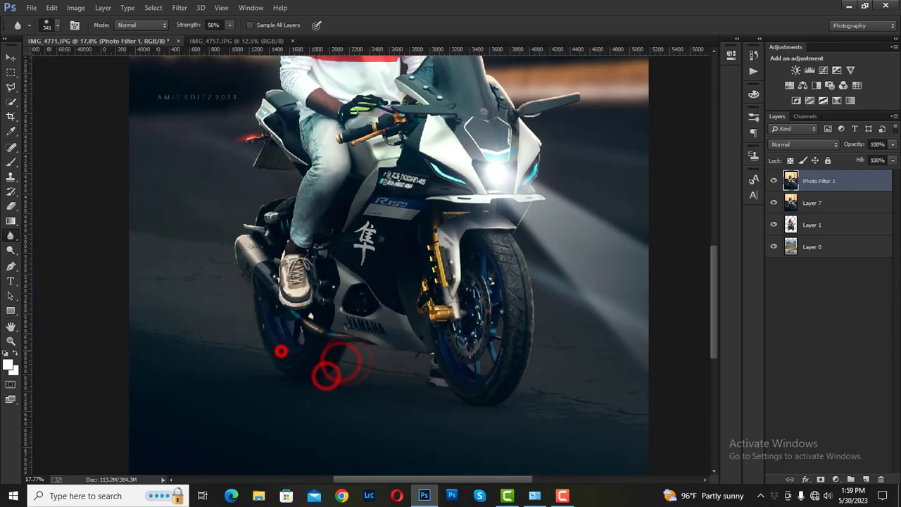
pyautogui.click(258, 322)
pyautogui.click(241, 234)
pyautogui.click(293, 192)
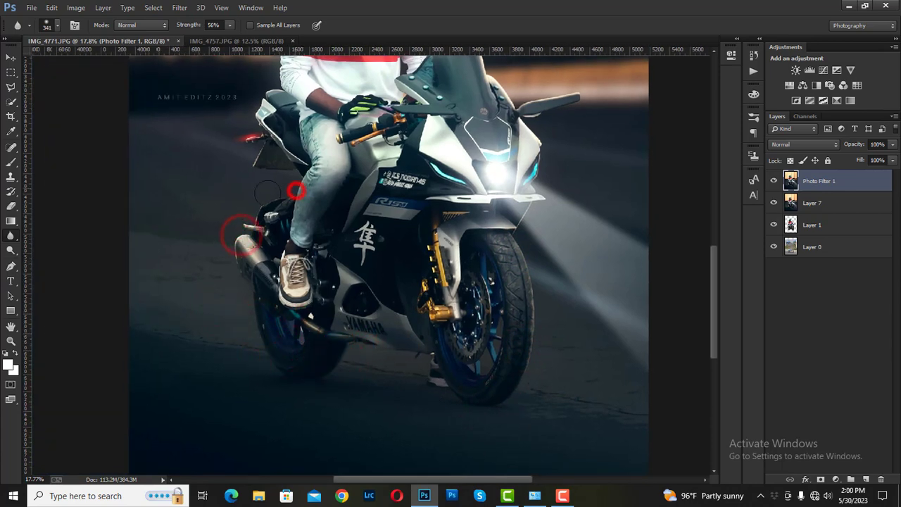
pyautogui.moveTo(256, 150); pyautogui.dragTo(263, 335)
pyautogui.click(266, 311)
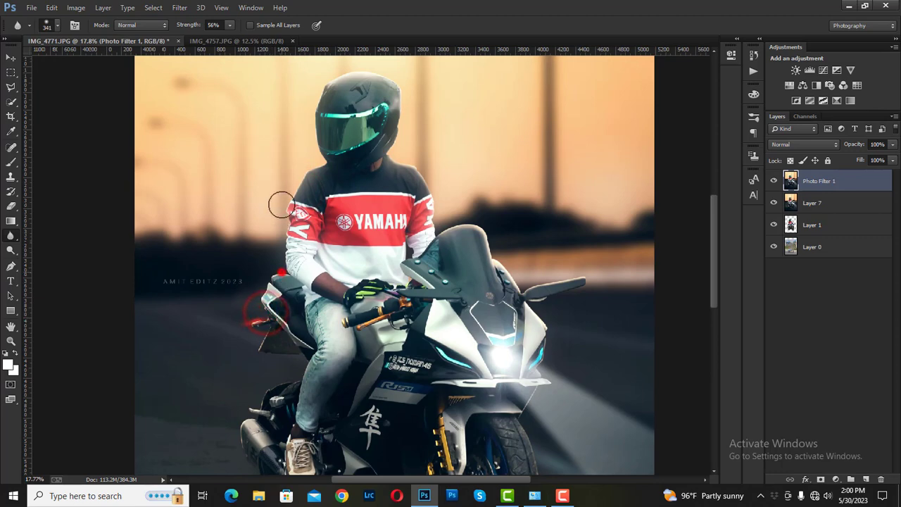
pyautogui.click(285, 183)
pyautogui.scroll(-2, 279, 244)
pyautogui.scroll(-1, 279, 244)
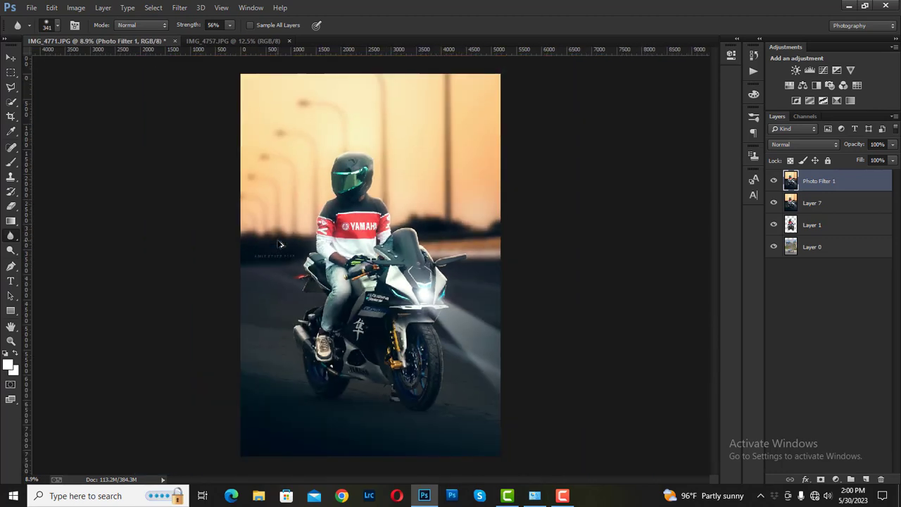
# - Merge Photo Filter 1 with Layer 7, then toggle its visibility twice to compare before/after
pyautogui.rightClick(822, 207)
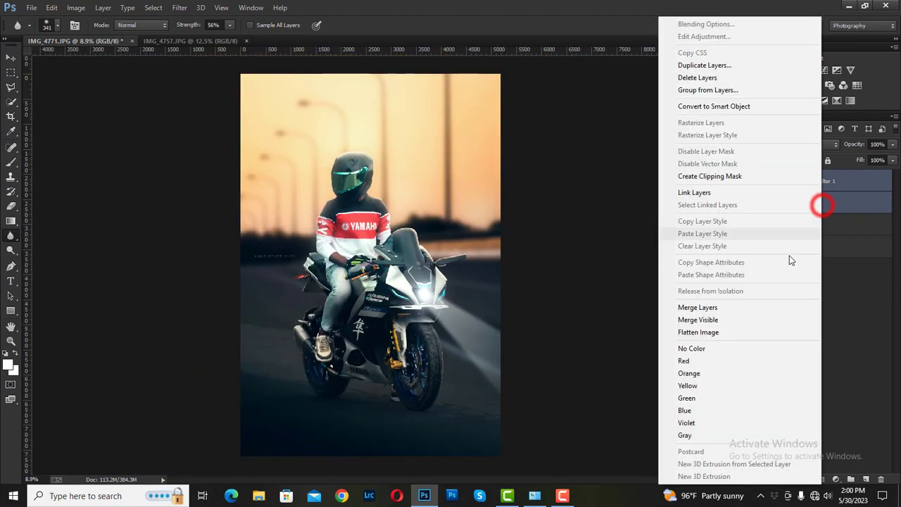
pyautogui.click(746, 307)
pyautogui.click(774, 181)
pyautogui.click(774, 181)
pyautogui.click(774, 181)
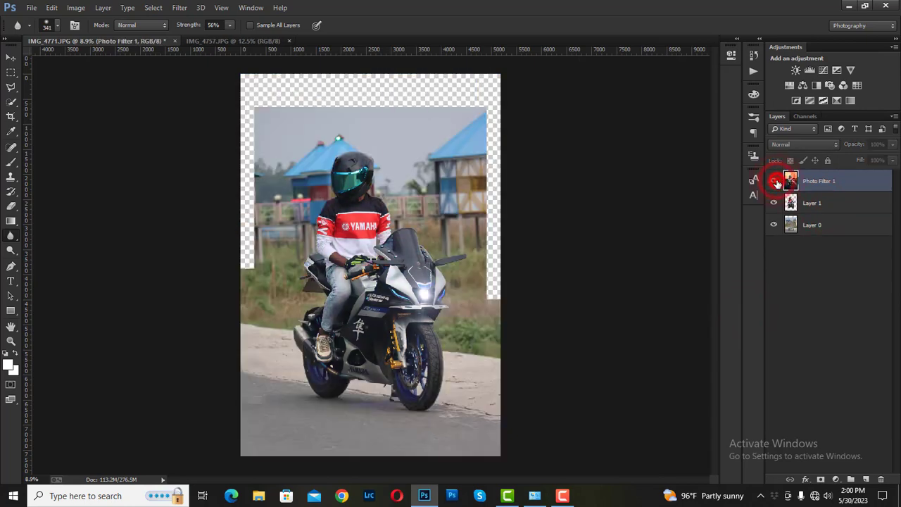
pyautogui.click(774, 181)
# - Review the final merged image and end the screen recording
pyautogui.scroll(-1, 494, 208)
pyautogui.scroll(1, 495, 207)
pyautogui.scroll(1, 491, 212)
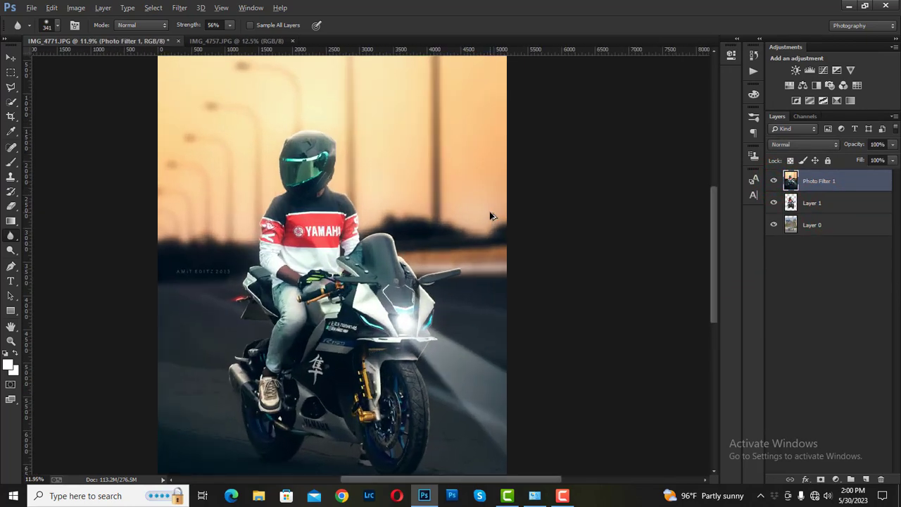
pyautogui.scroll(1, 464, 232)
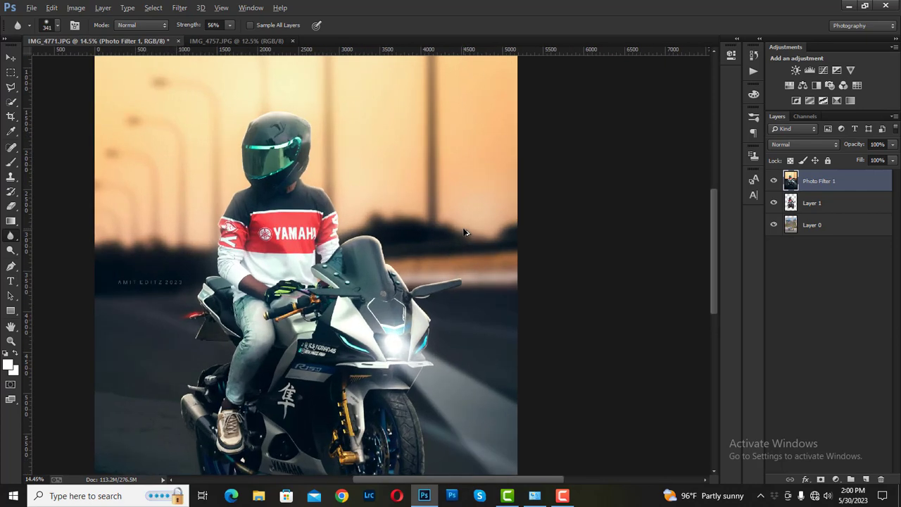
pyautogui.scroll(-1, 184, 319)
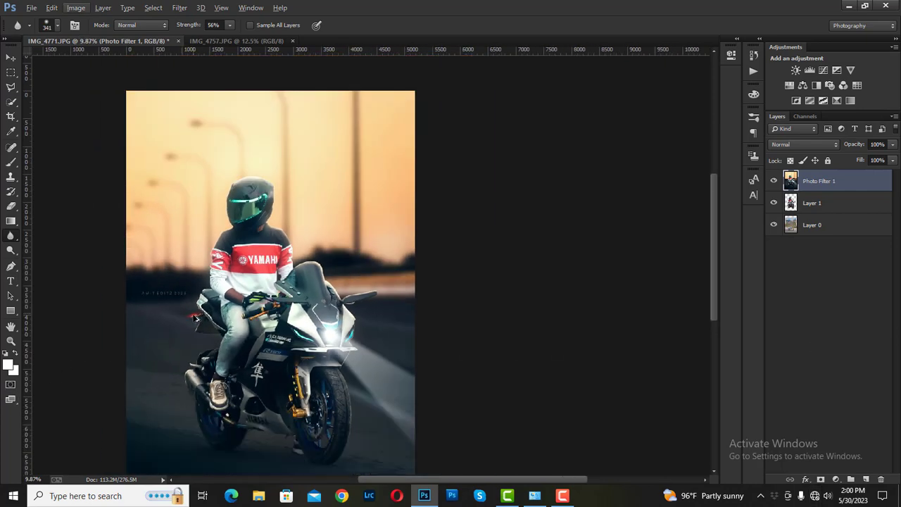
pyautogui.scroll(1, 190, 319)
pyautogui.scroll(-1, 195, 316)
pyautogui.scroll(1, 204, 317)
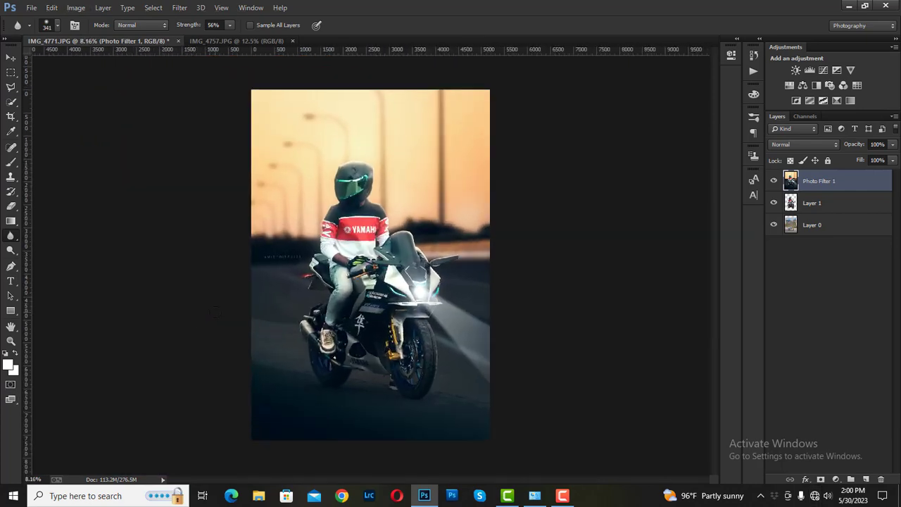
pyautogui.click(569, 496)
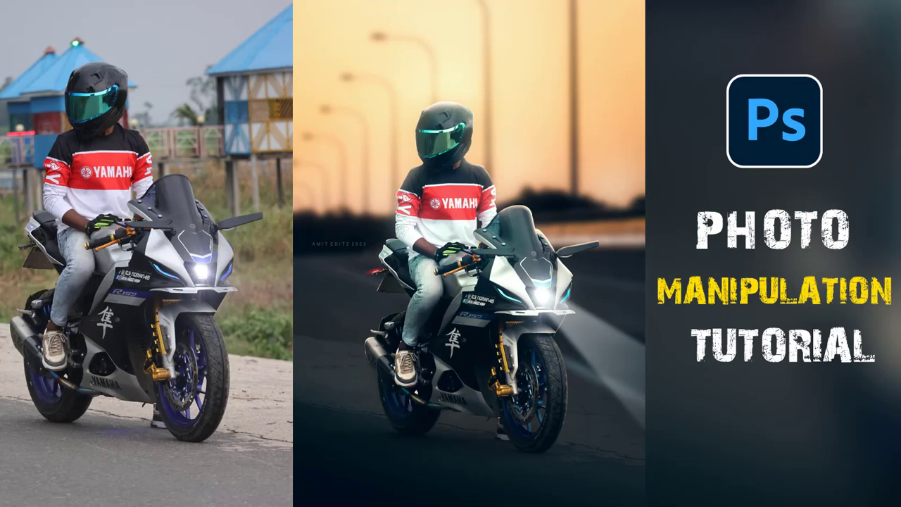